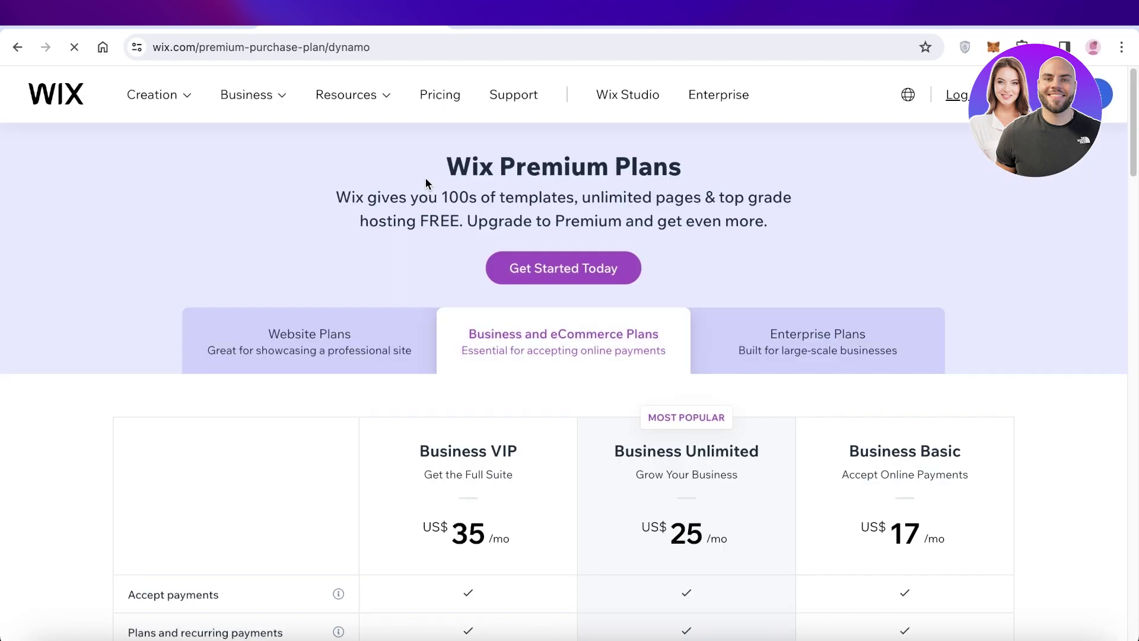
Sign up for a Wix account with Google and skip adding a recovery phone number.
scroll(389, 238, "down", 3)
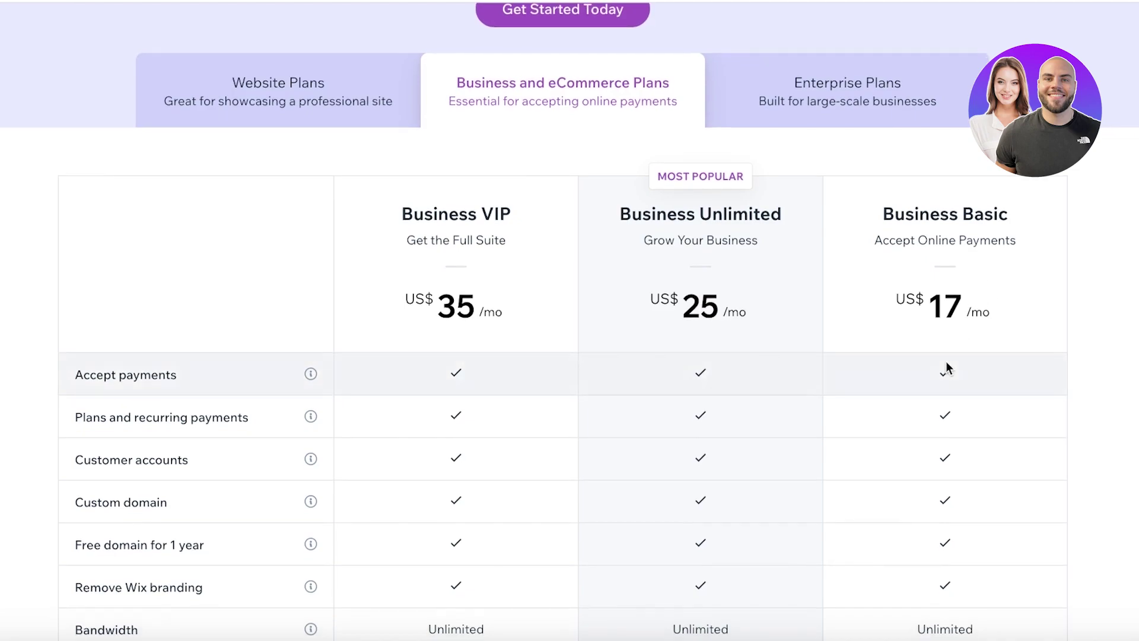
scroll(946, 362, "down", 1)
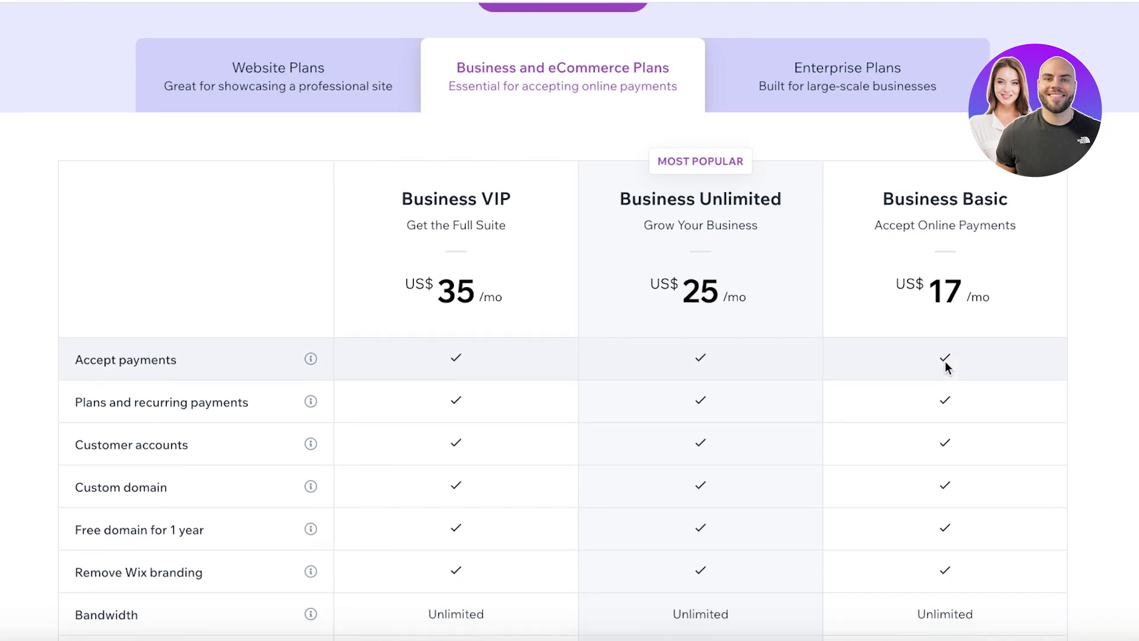
scroll(569, 332, "down", 1)
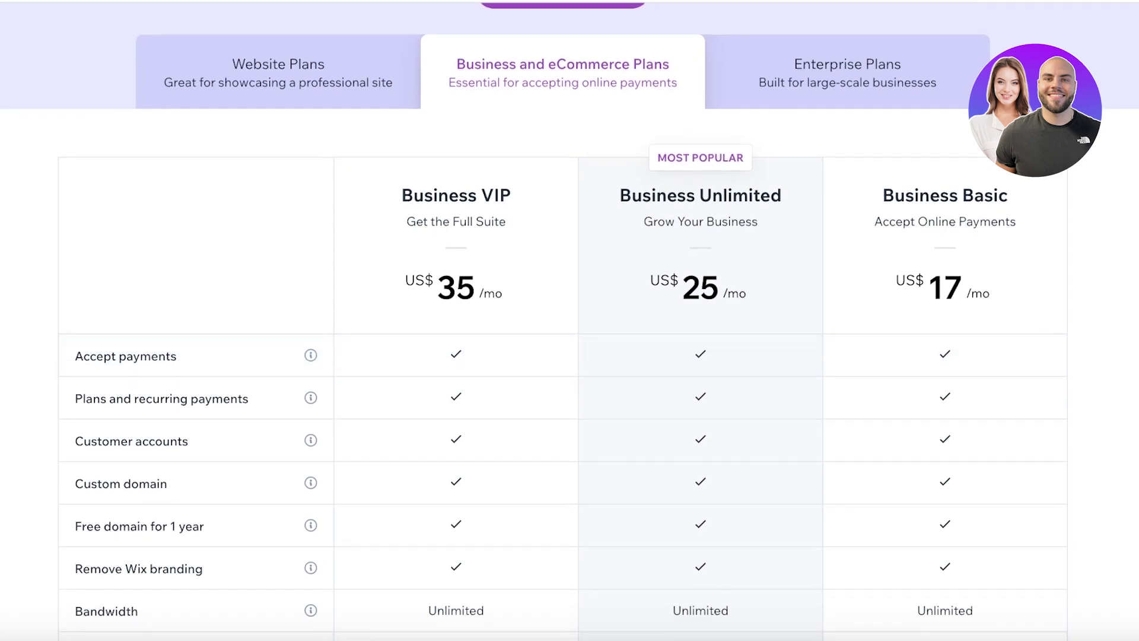
scroll(570, 332, "down", 5)
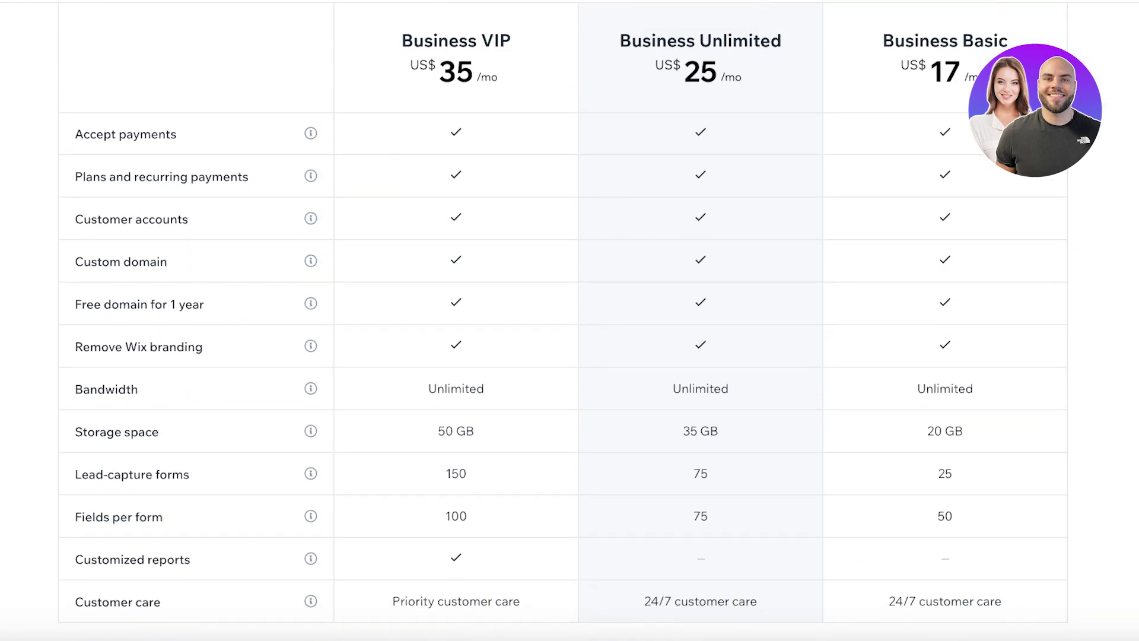
scroll(1104, 268, "up", 6)
scroll(1104, 268, "up", 4)
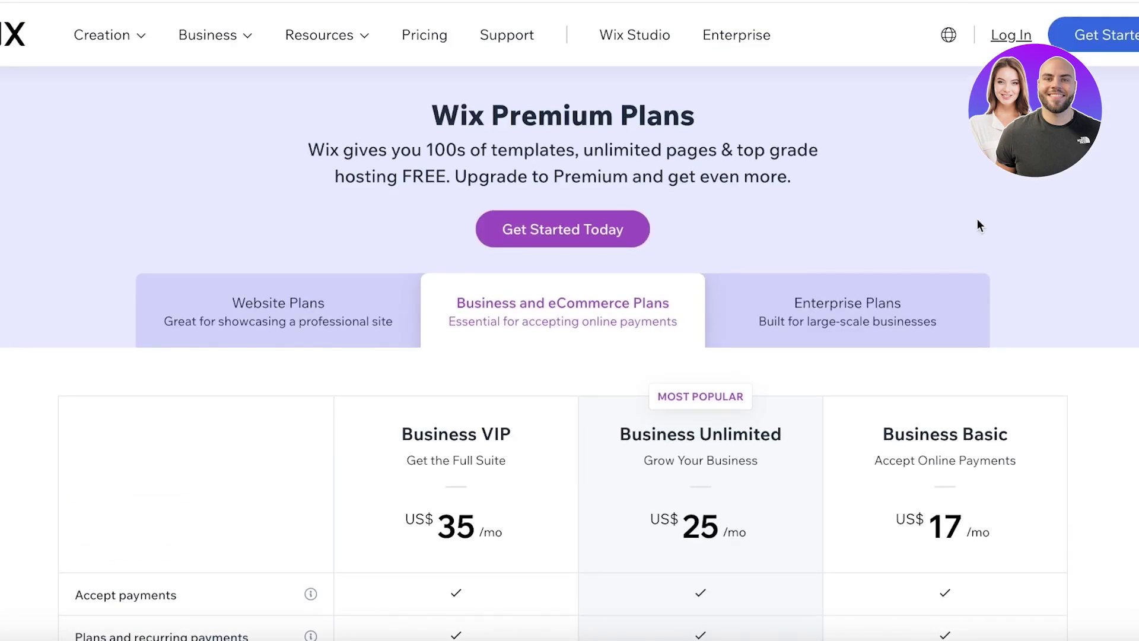
left_click(1121, 33)
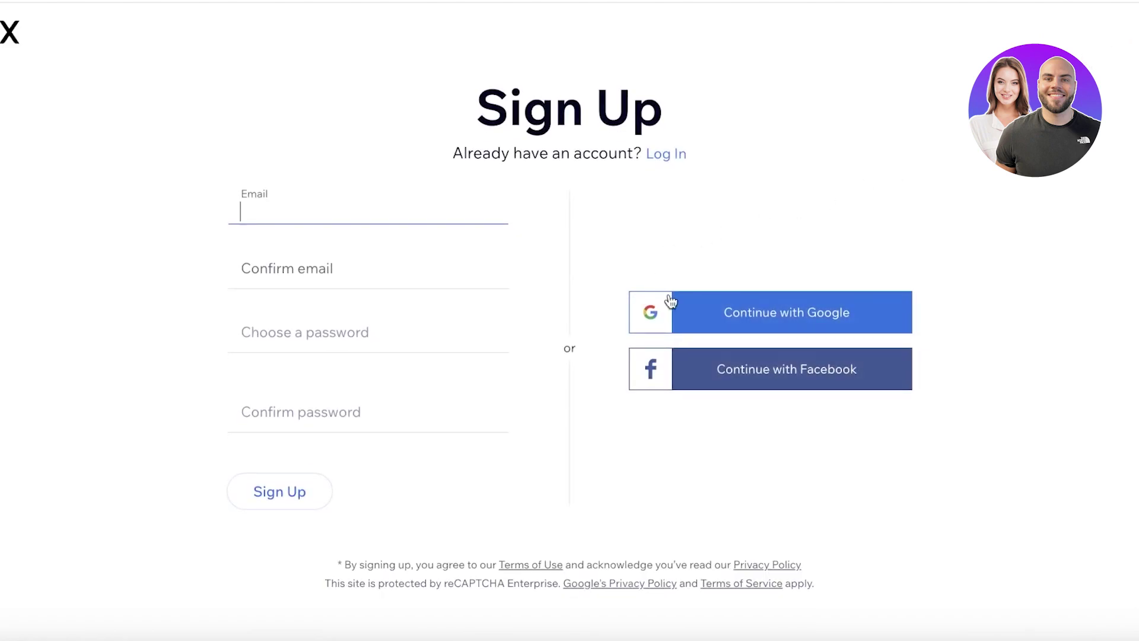
left_click(680, 308)
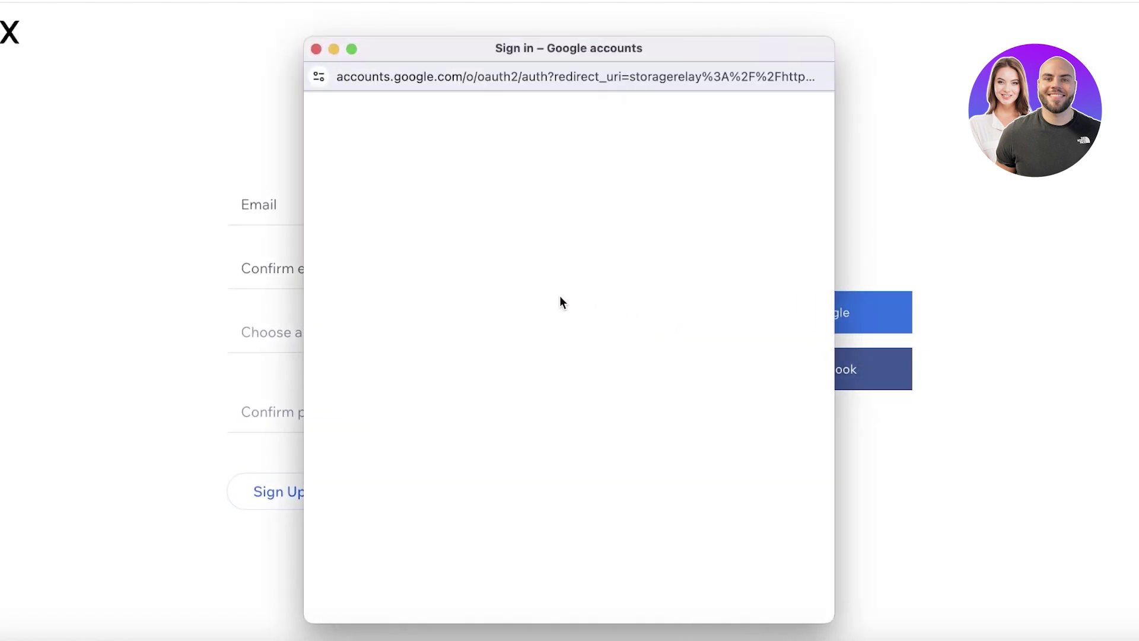
left_click(530, 330)
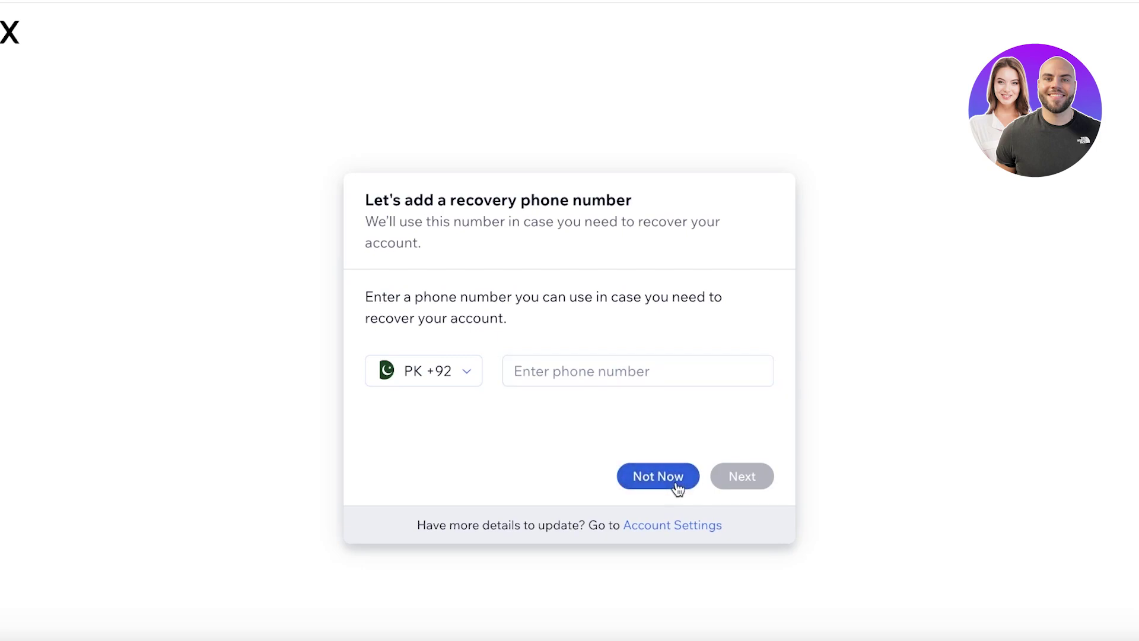
left_click(676, 486)
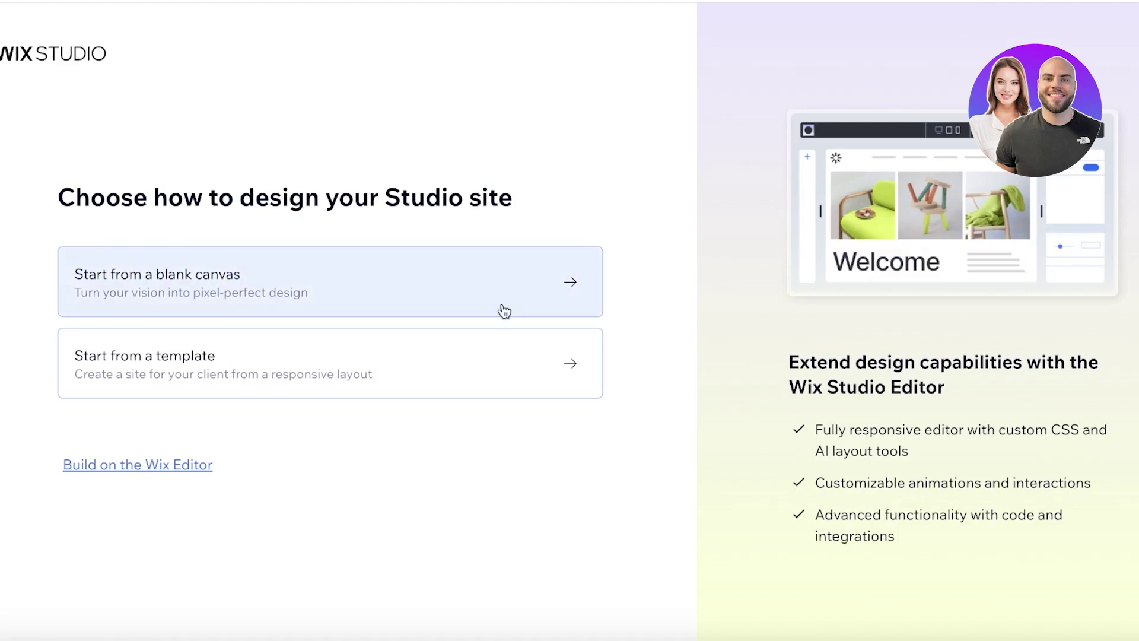
Build on the Wix Editor without the AI assistant, choosing Online Store as the website type.
mouse_move(209, 473)
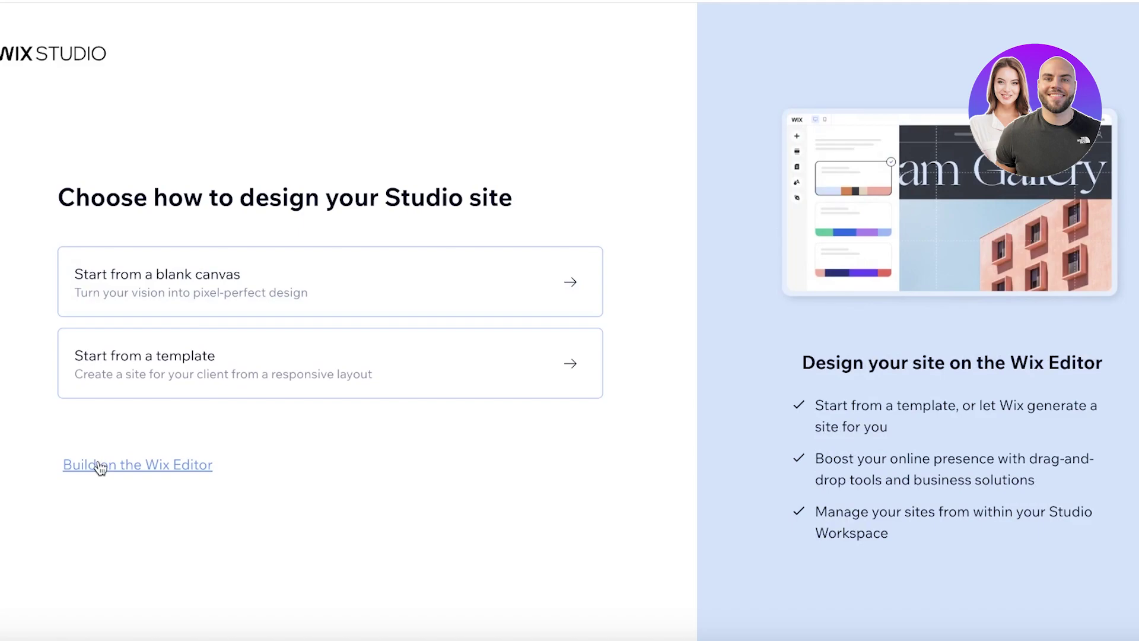
left_click(100, 469)
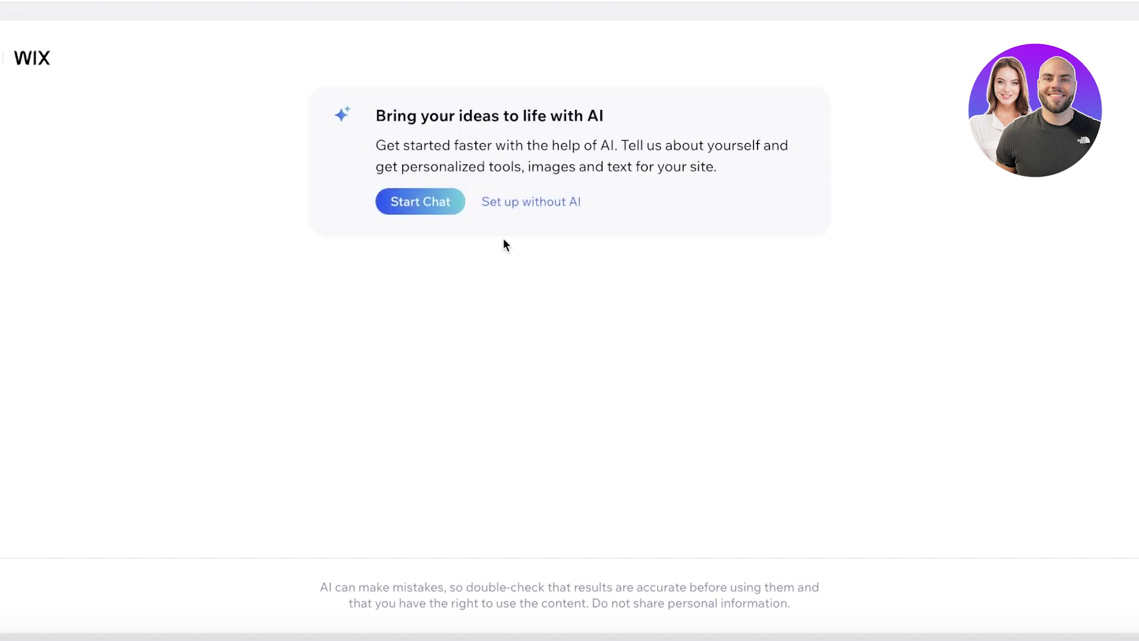
left_click(487, 203)
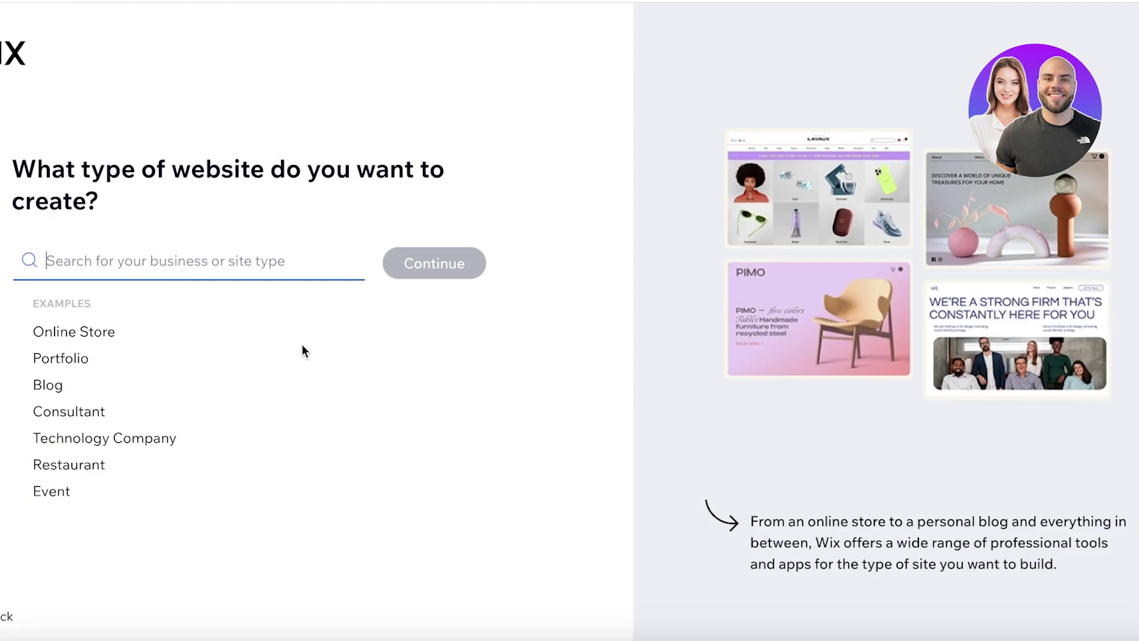
left_click(97, 333)
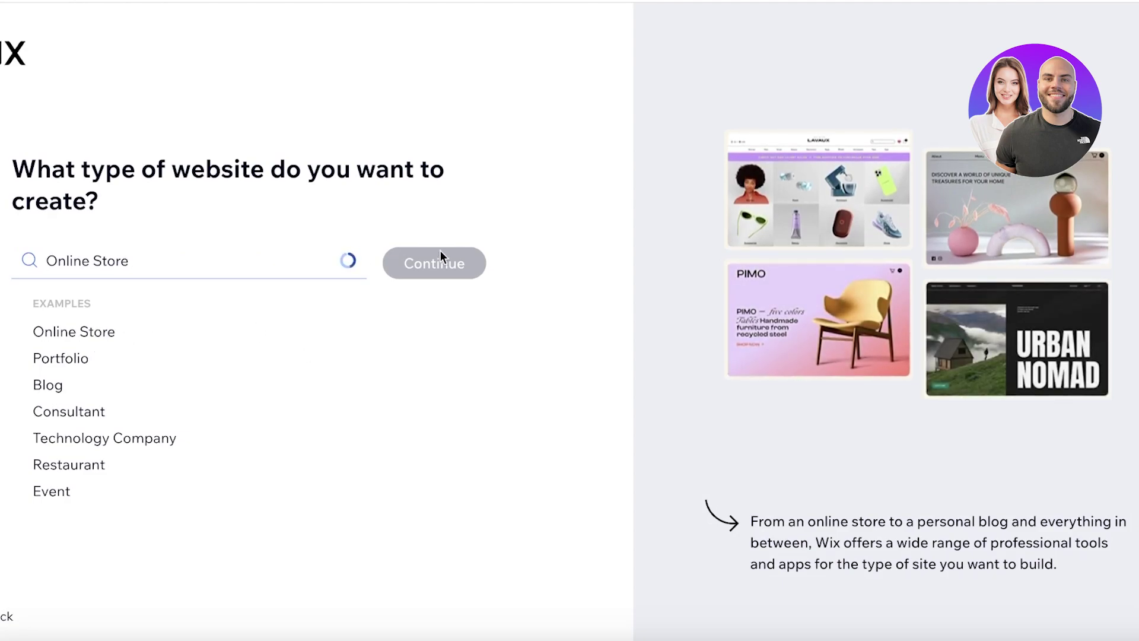
left_click(73, 305)
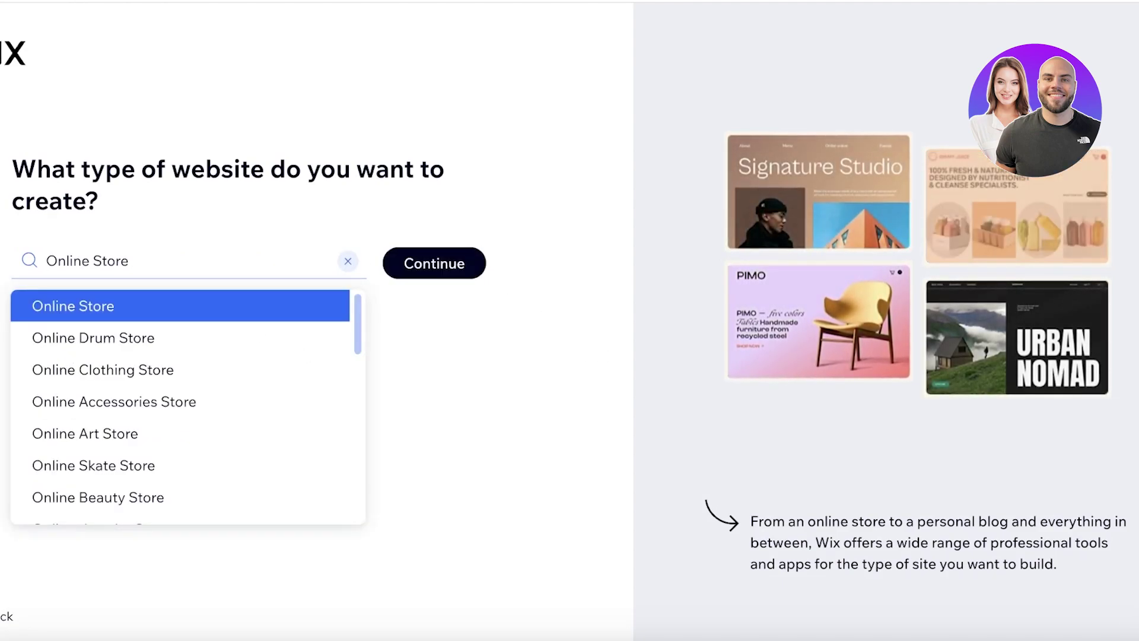
key("Return")
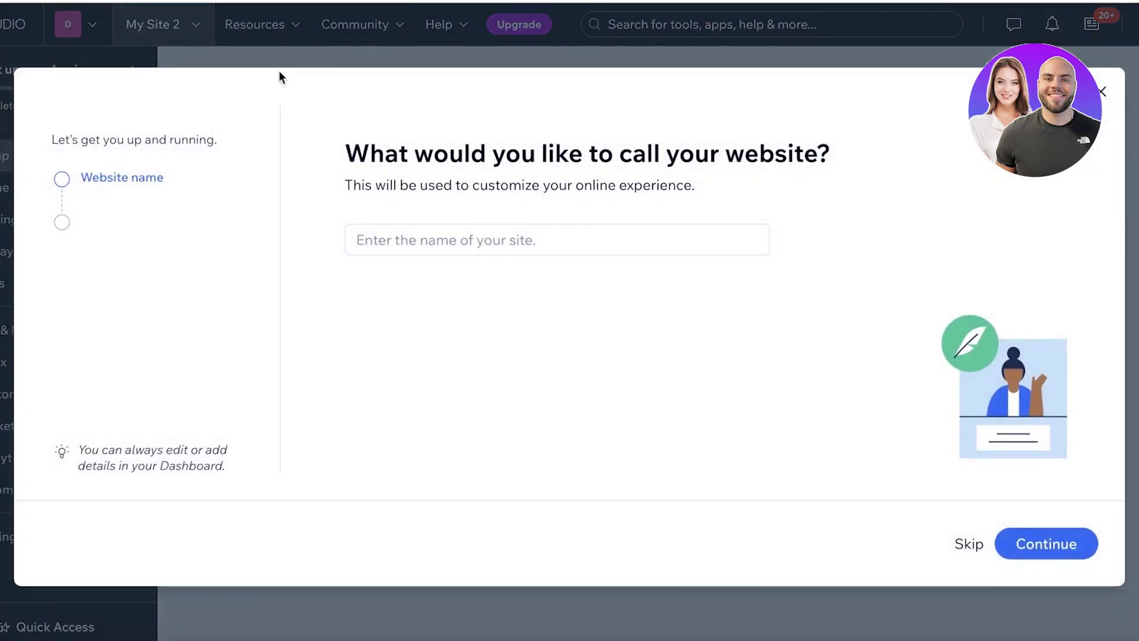
Name the site 'Emeline Designs' and mark selling products as its goal.
left_click(603, 243)
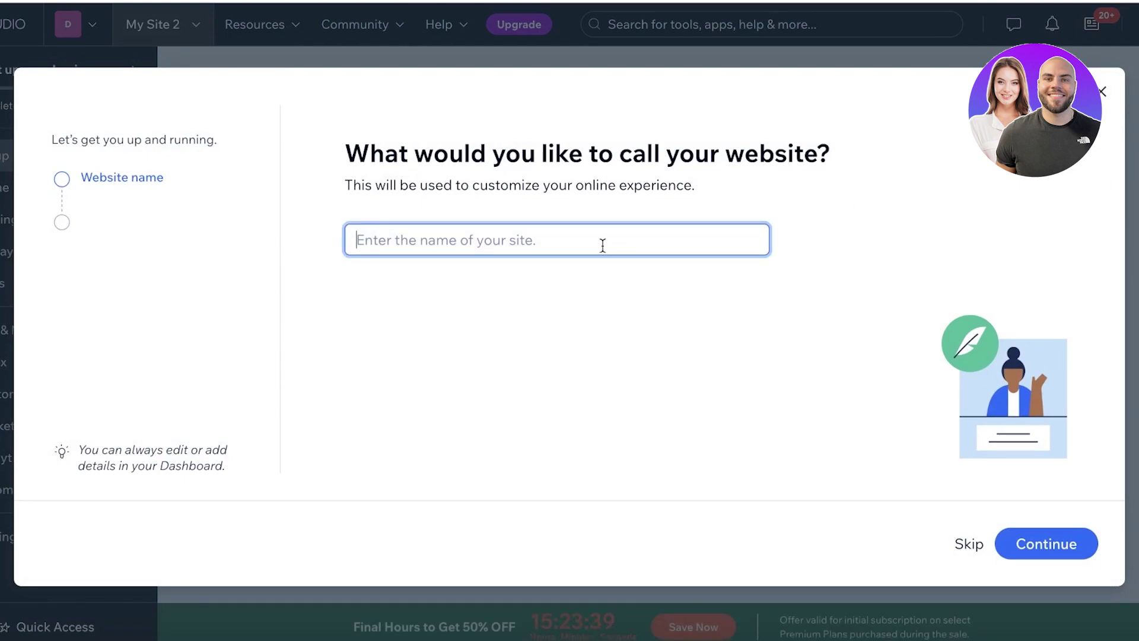
type("Emeline Designs")
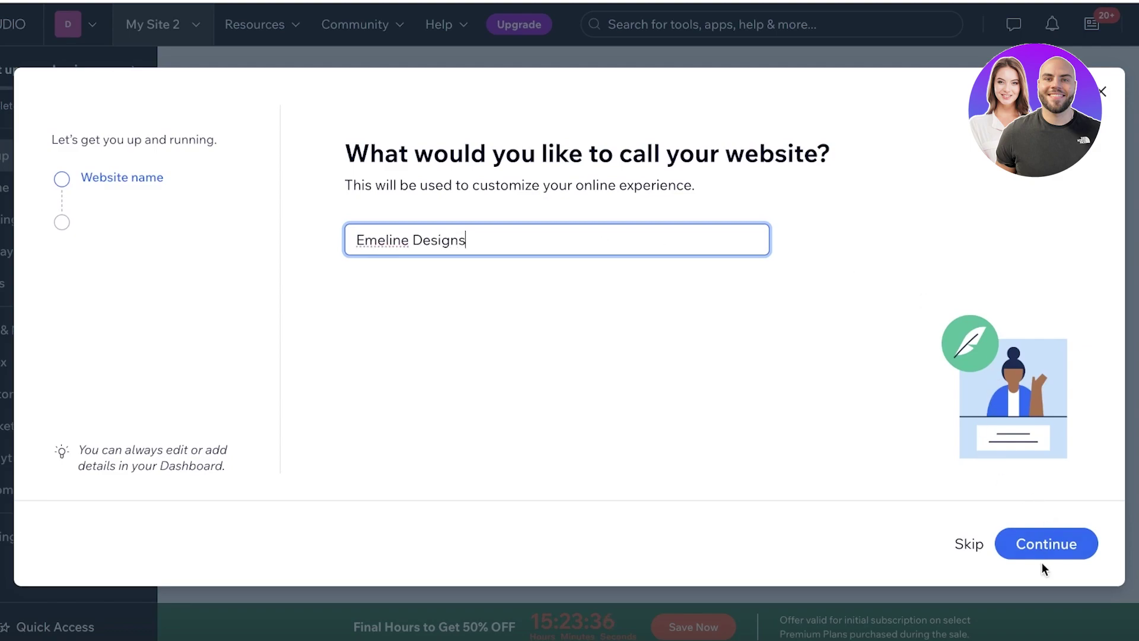
left_click(1045, 556)
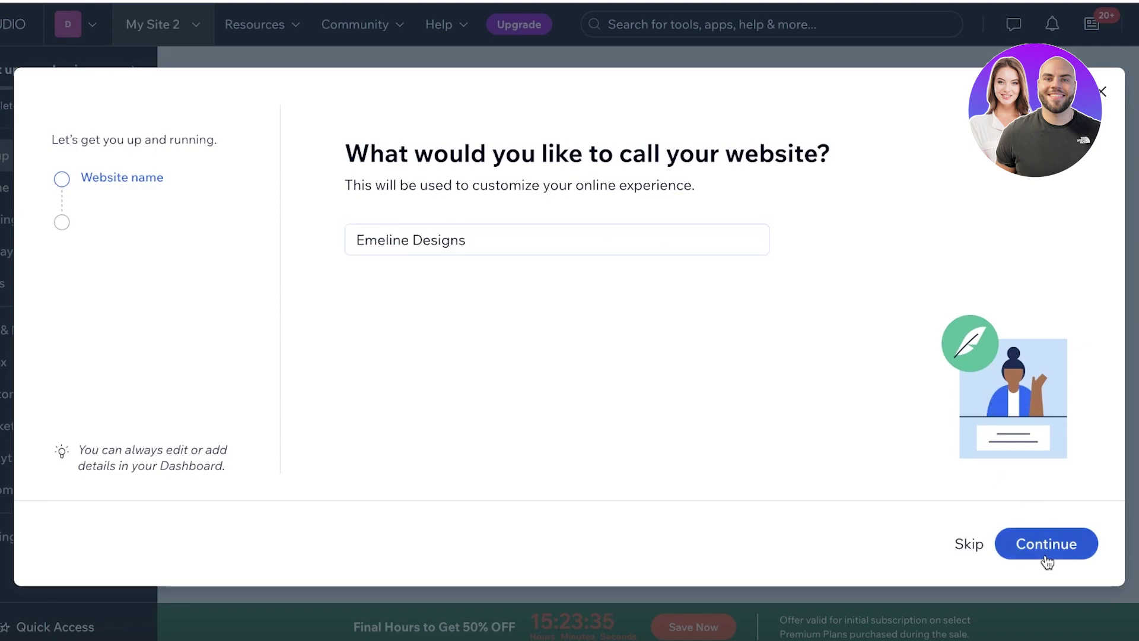
left_click(415, 245)
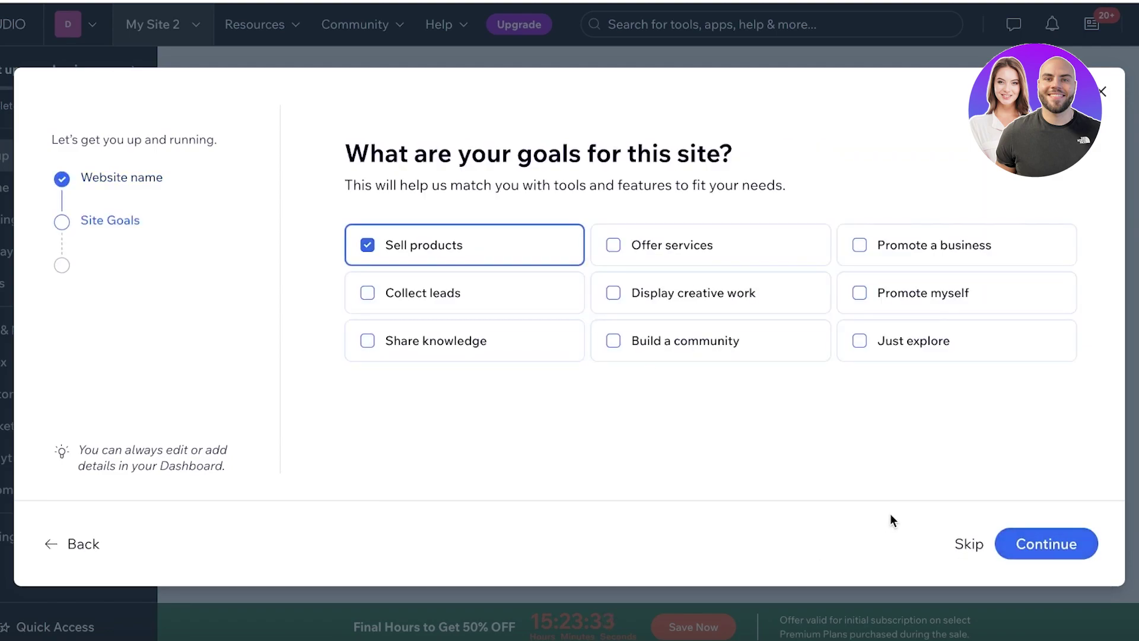
left_click(1051, 555)
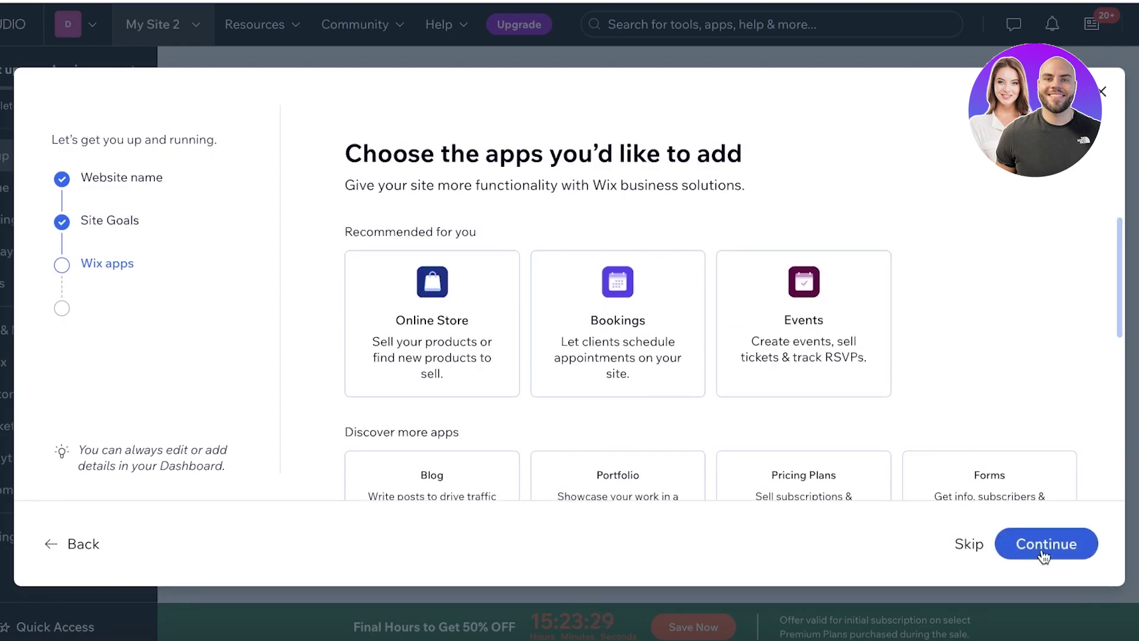
Add the Online Store app and finish choosing apps.
left_click(391, 342)
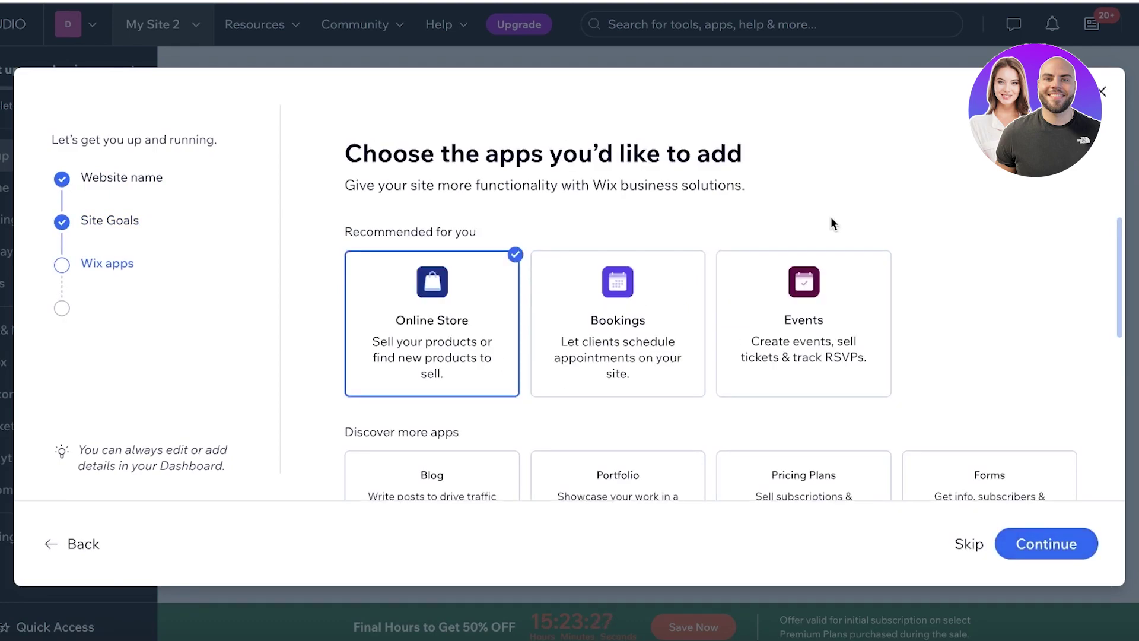
scroll(469, 297, "down", 3)
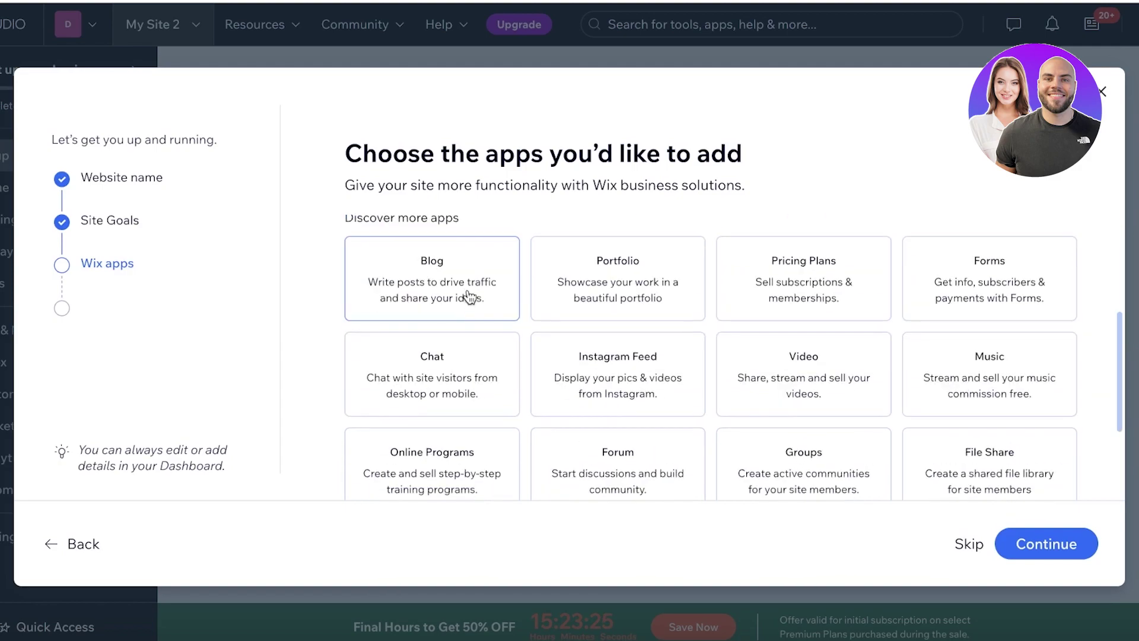
scroll(469, 297, "up", 3)
scroll(903, 328, "down", 5)
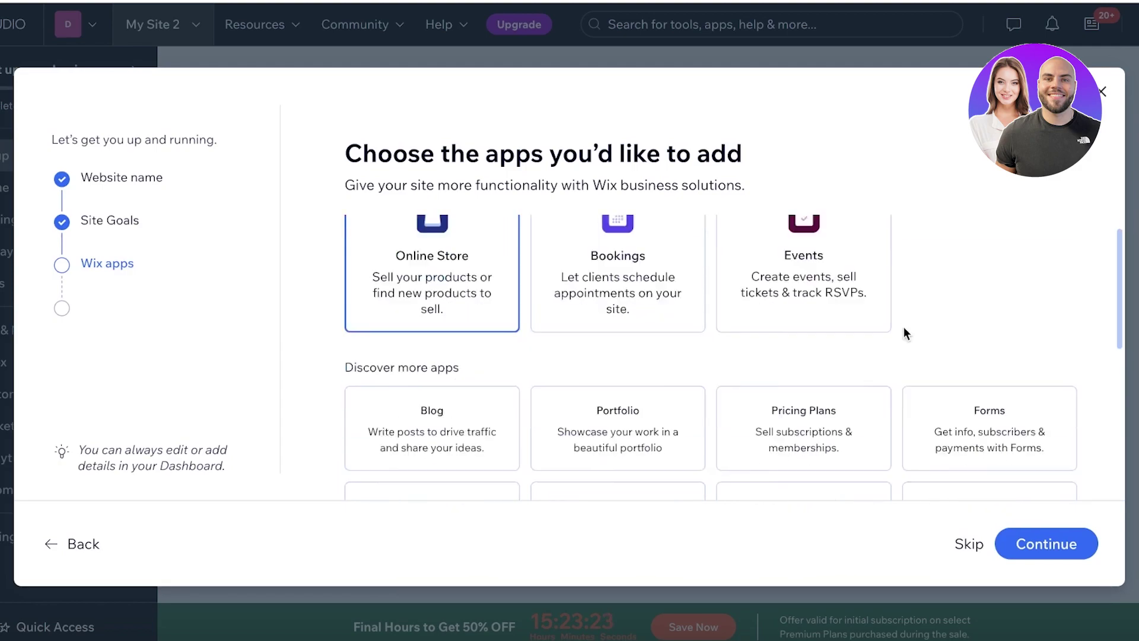
scroll(906, 336, "up", 5)
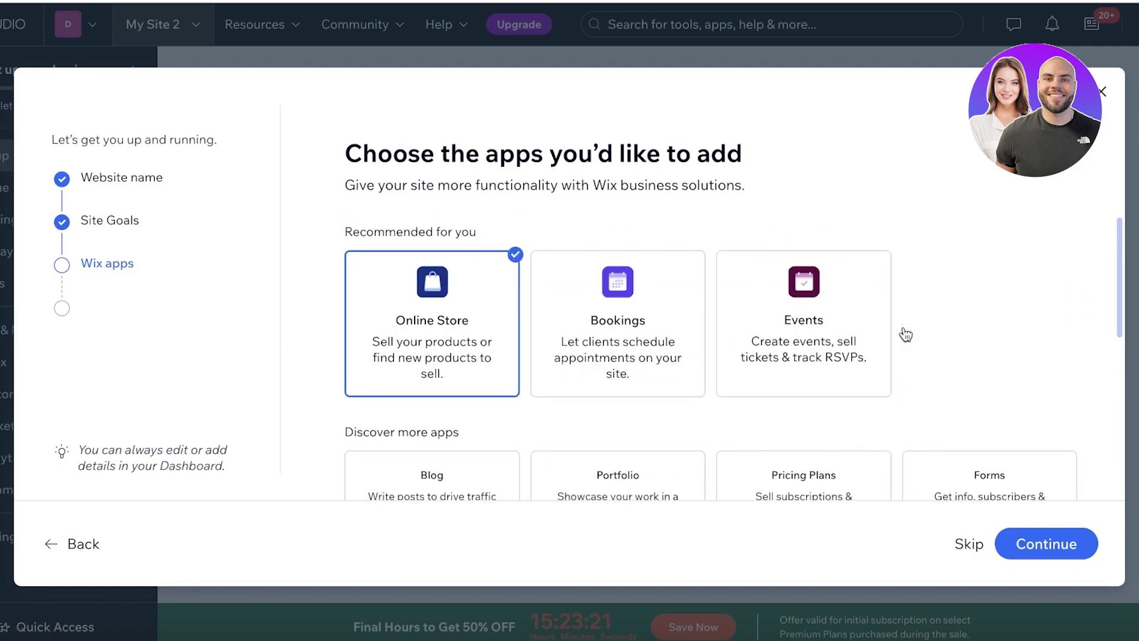
scroll(903, 329, "down", 5)
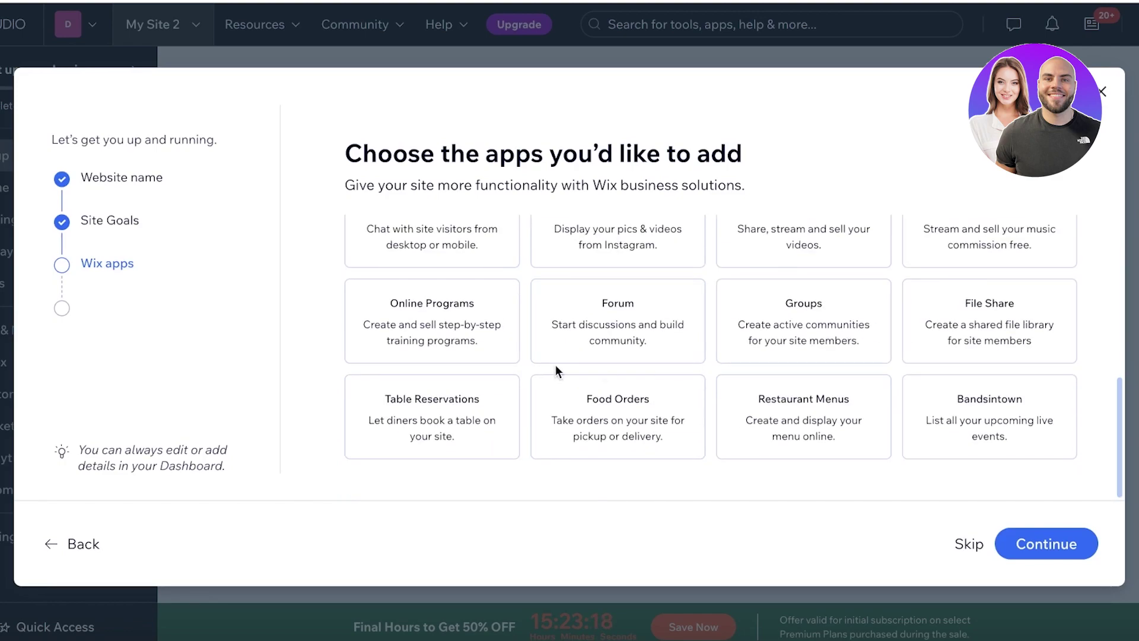
scroll(555, 368, "up", 5)
left_click(1017, 551)
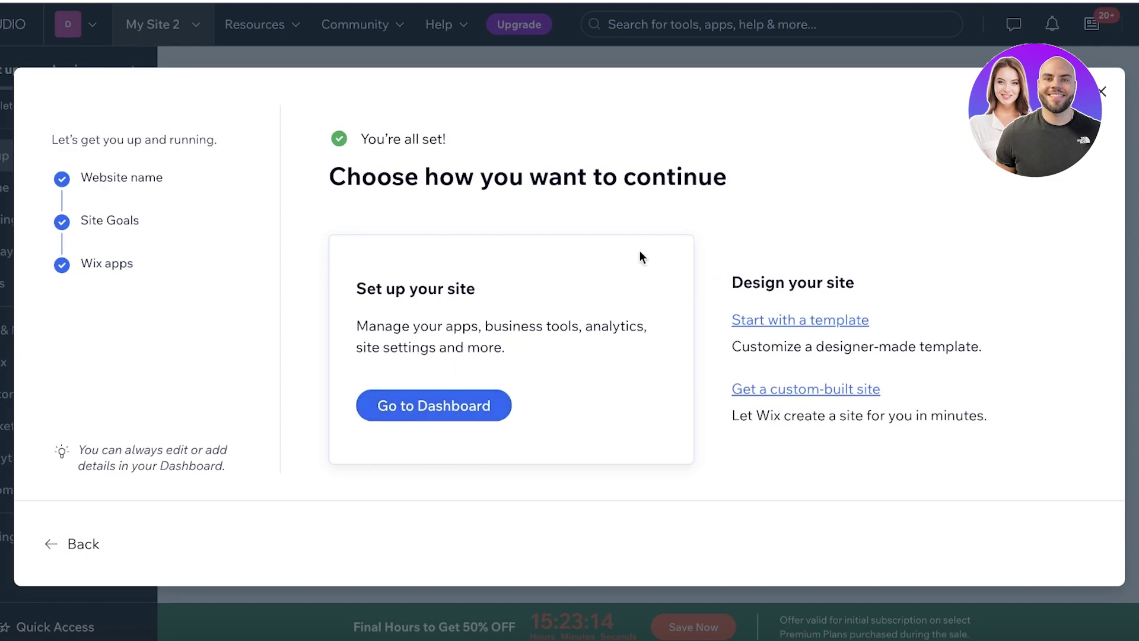
Filter the designer templates to Blank Templates and open the Classic Layout template for editing.
left_click(780, 327)
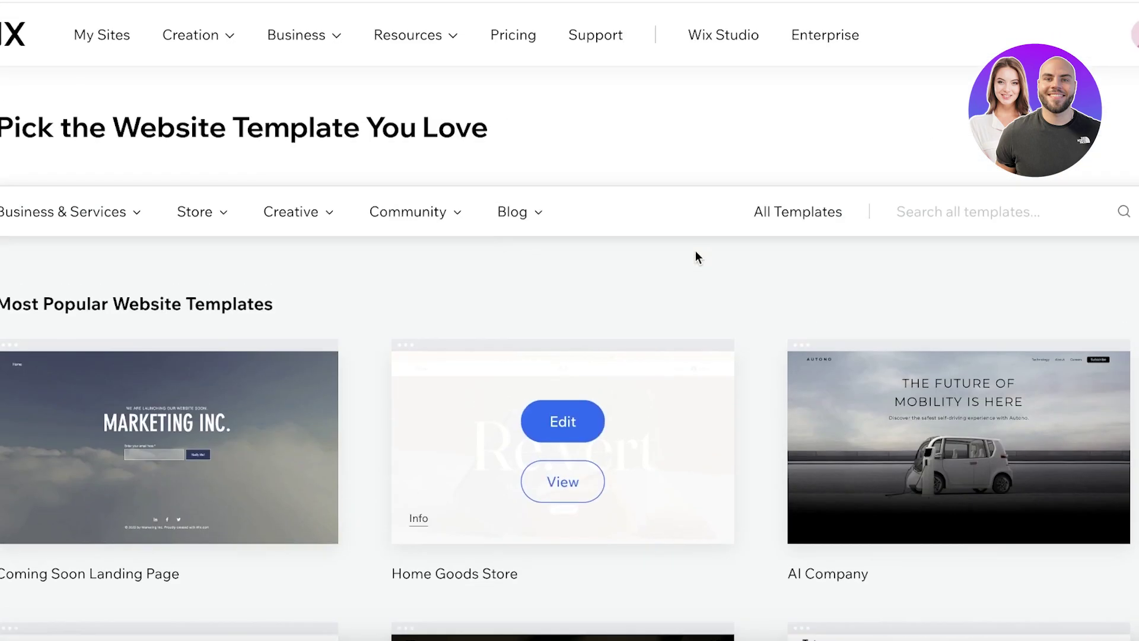
scroll(749, 276, "down", 8)
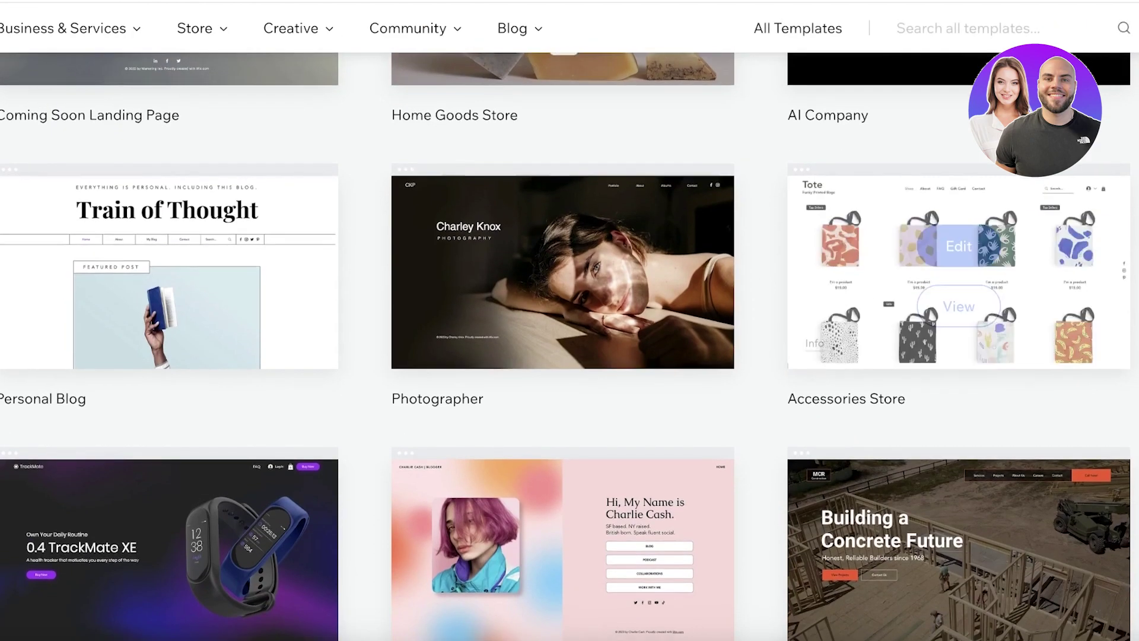
scroll(752, 280, "down", 15)
scroll(753, 280, "up", 20)
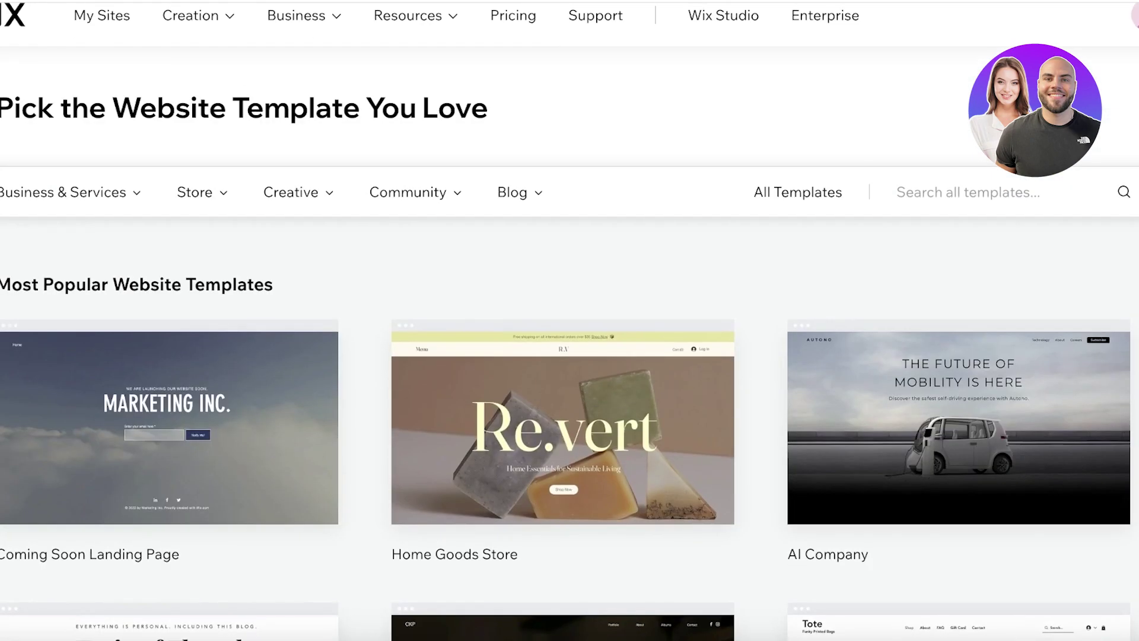
scroll(1133, 305, "up", 1)
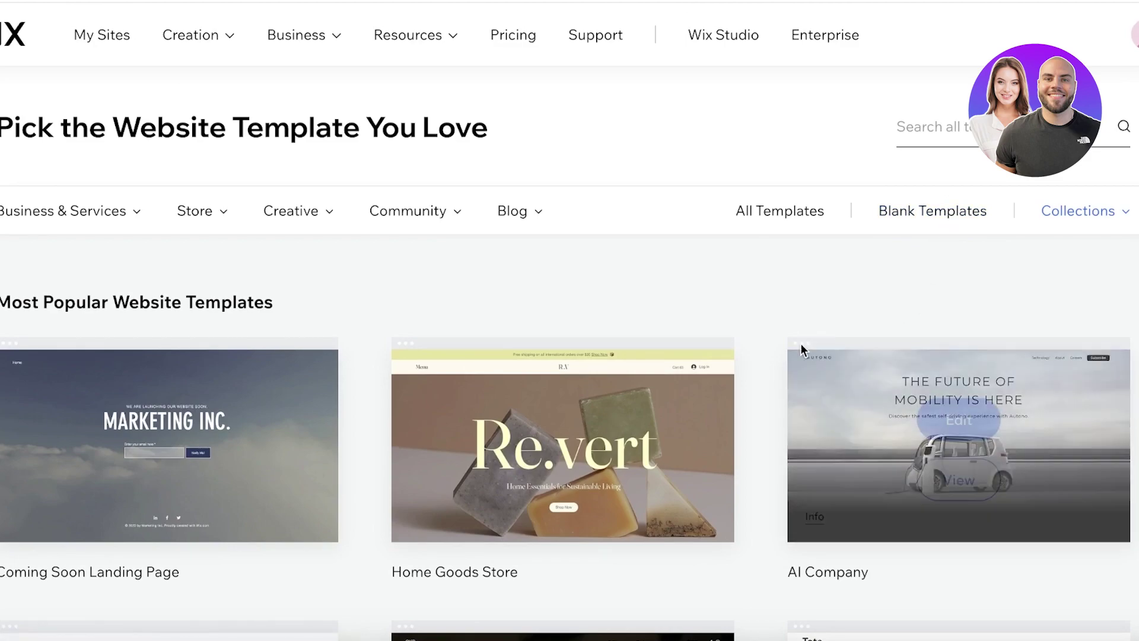
left_click(899, 215)
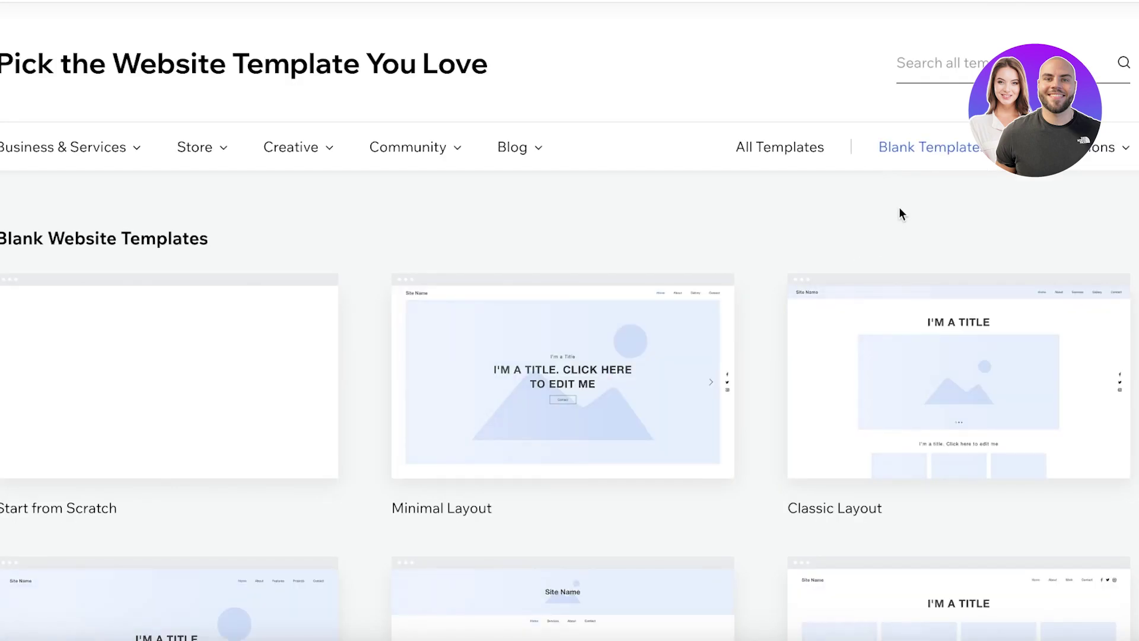
scroll(890, 276, "down", 8)
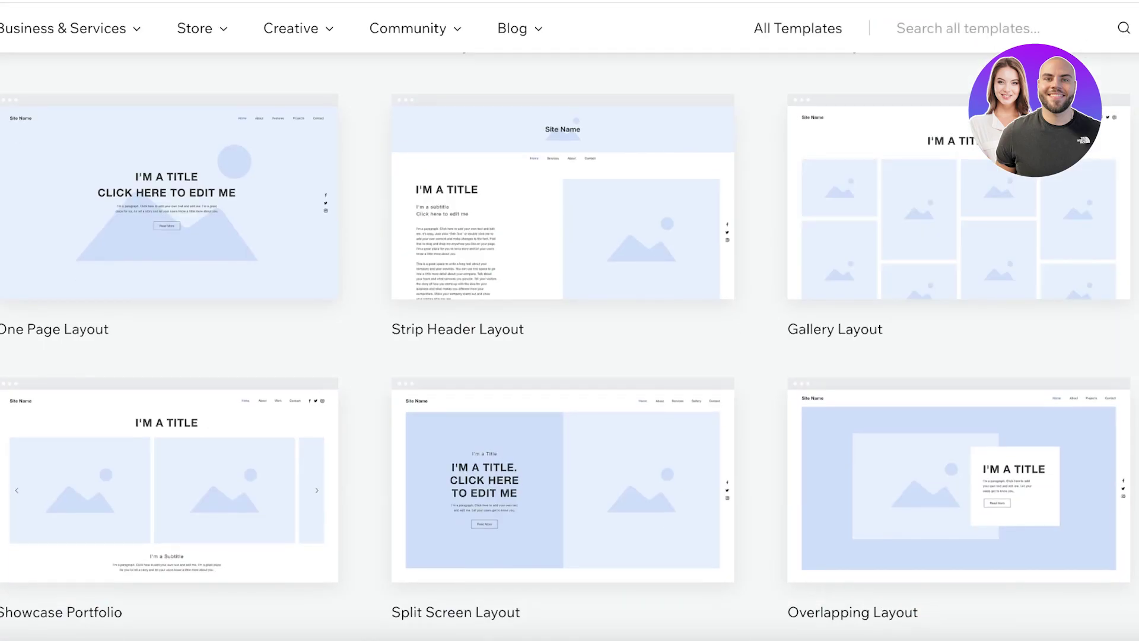
scroll(570, 344, "down", 7)
scroll(570, 344, "up", 4)
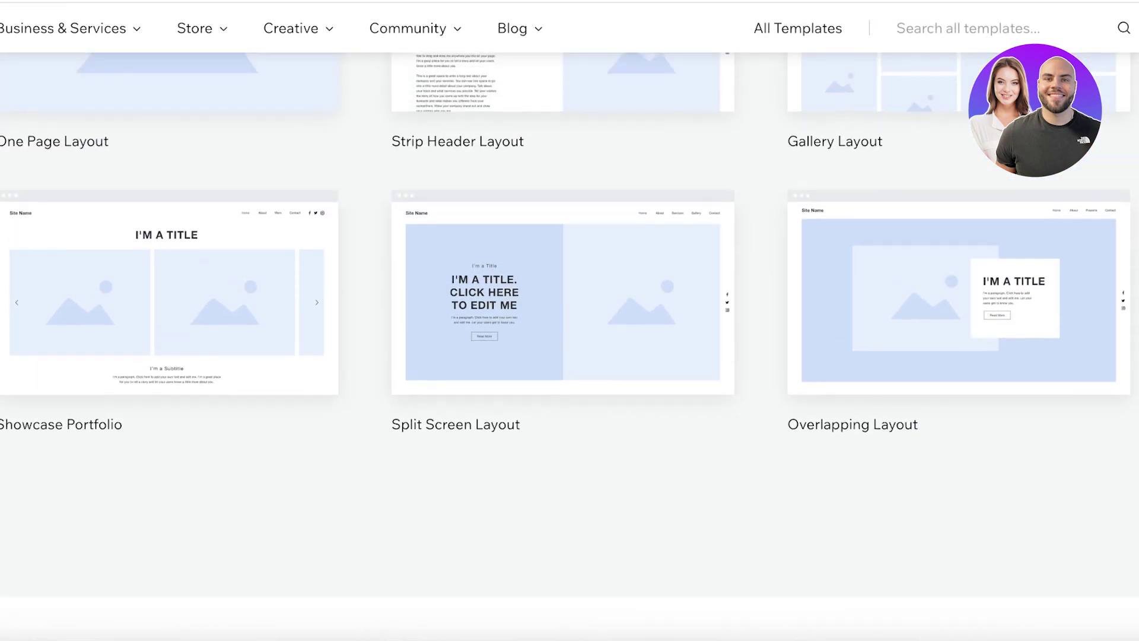
scroll(570, 321, "up", 10)
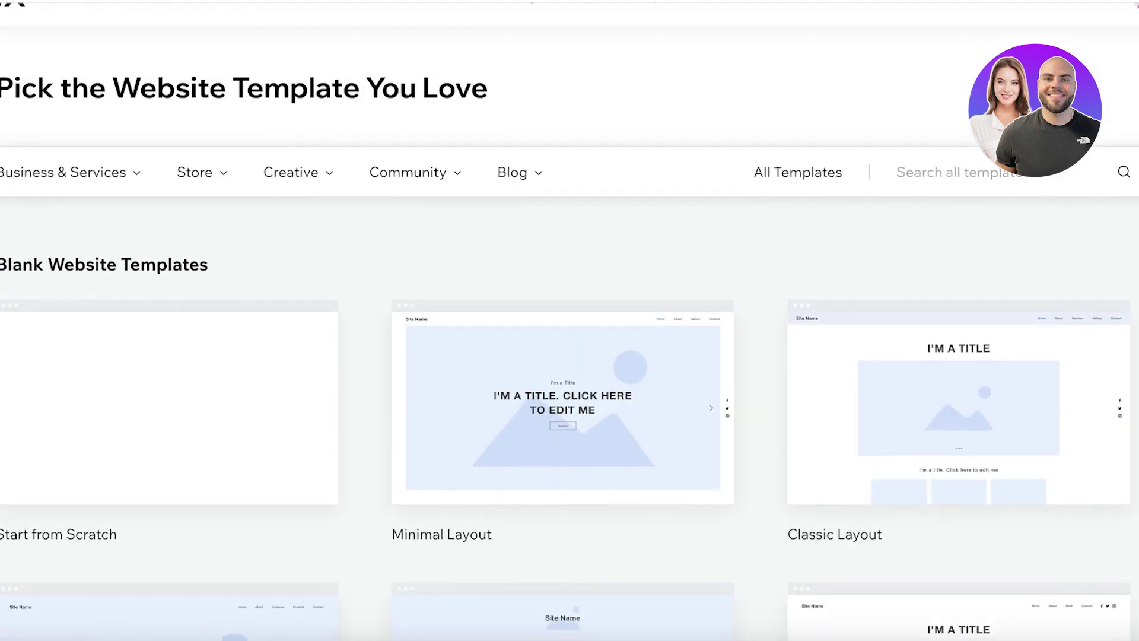
scroll(890, 297, "down", 4)
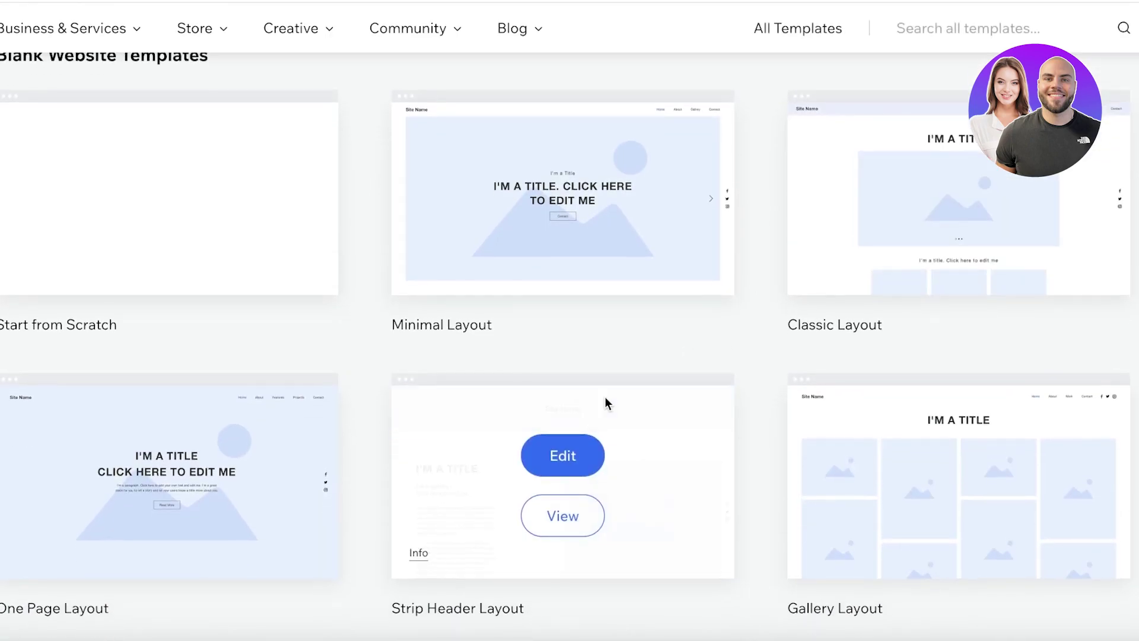
mouse_move(956, 232)
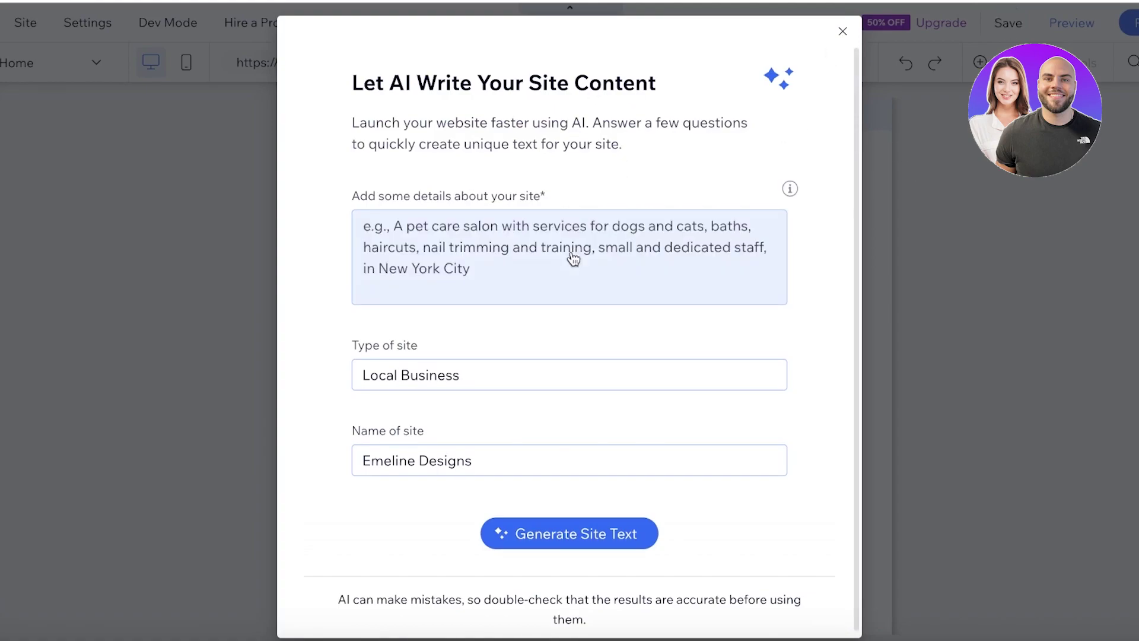
Dismiss the AI site-content questionnaire and close the business apps panel.
left_click(842, 31)
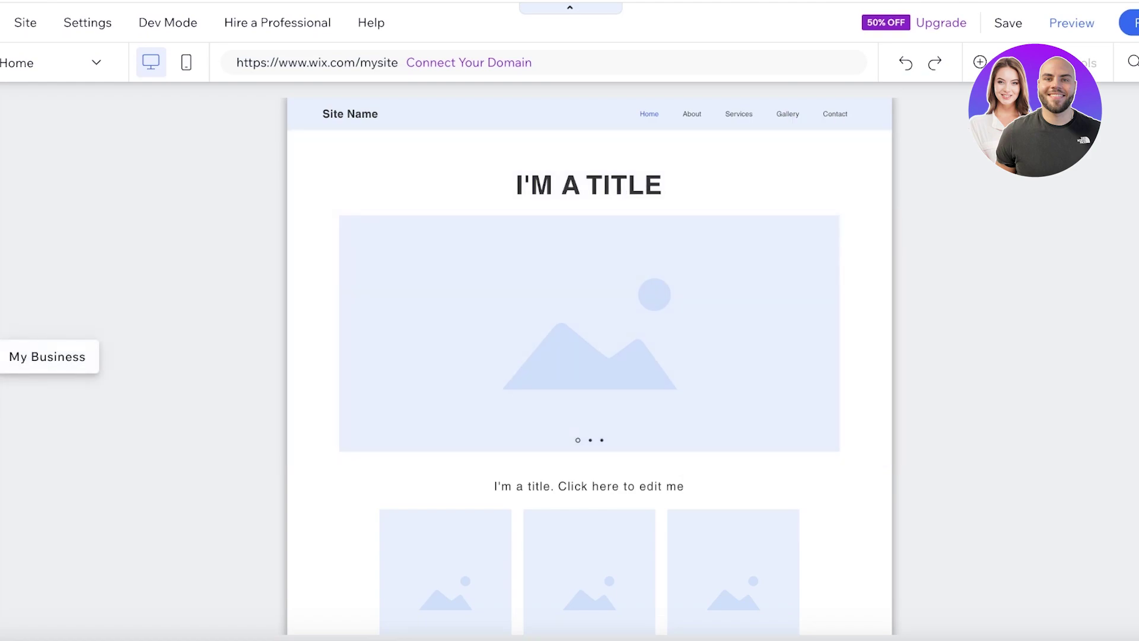
left_click(2, 356)
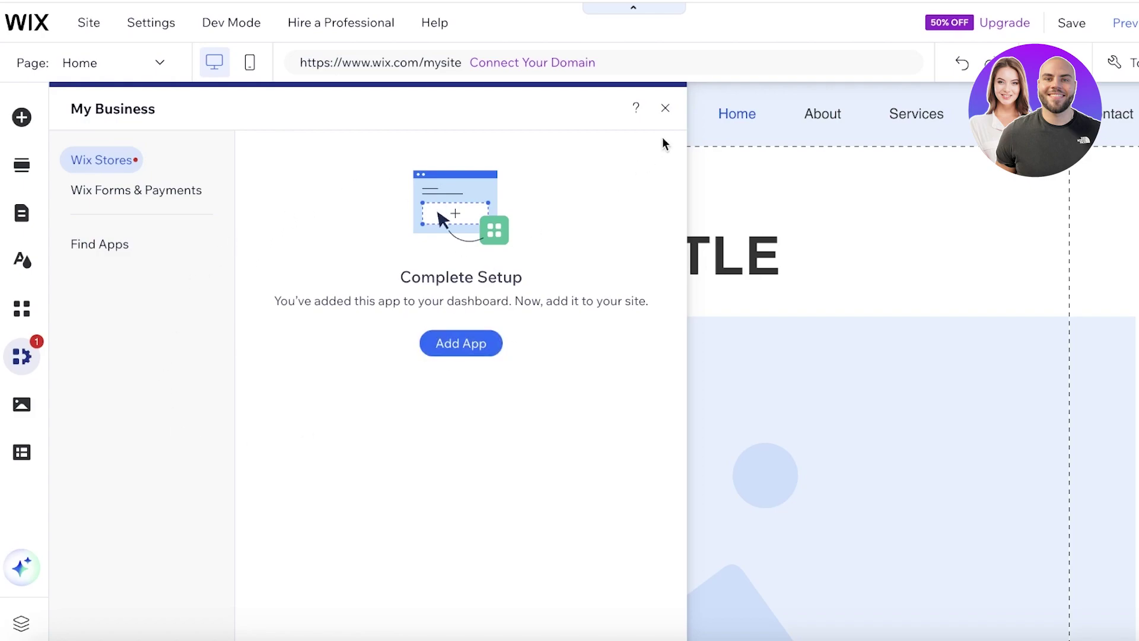
left_click(665, 108)
scroll(781, 394, "down", 5)
scroll(849, 445, "up", 5)
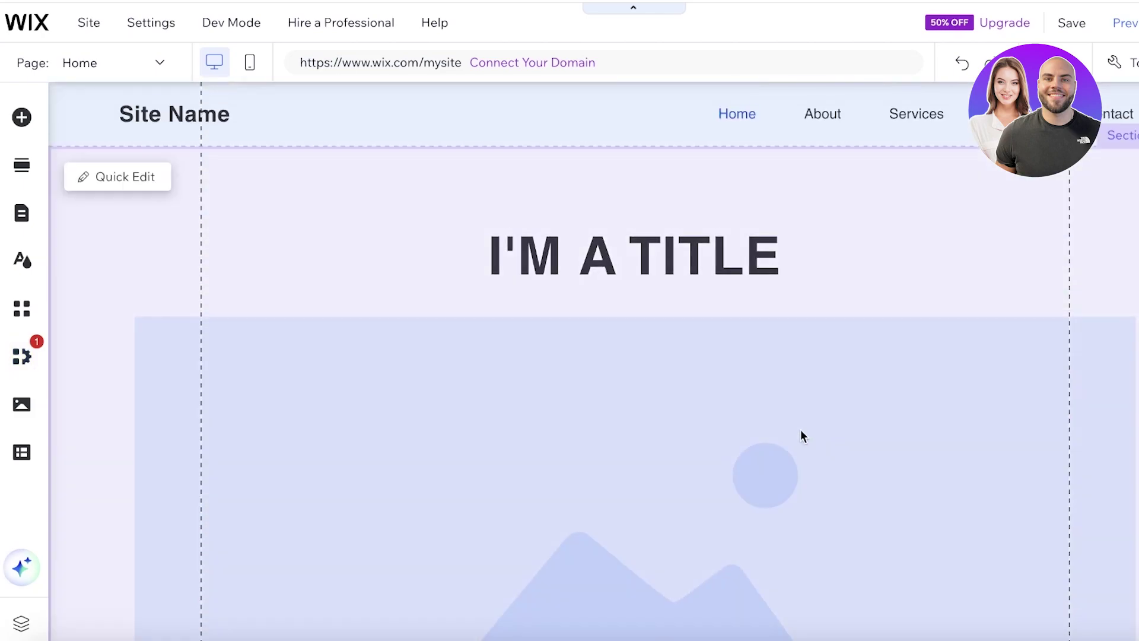
scroll(601, 286, "down", 1)
scroll(602, 286, "up", 1)
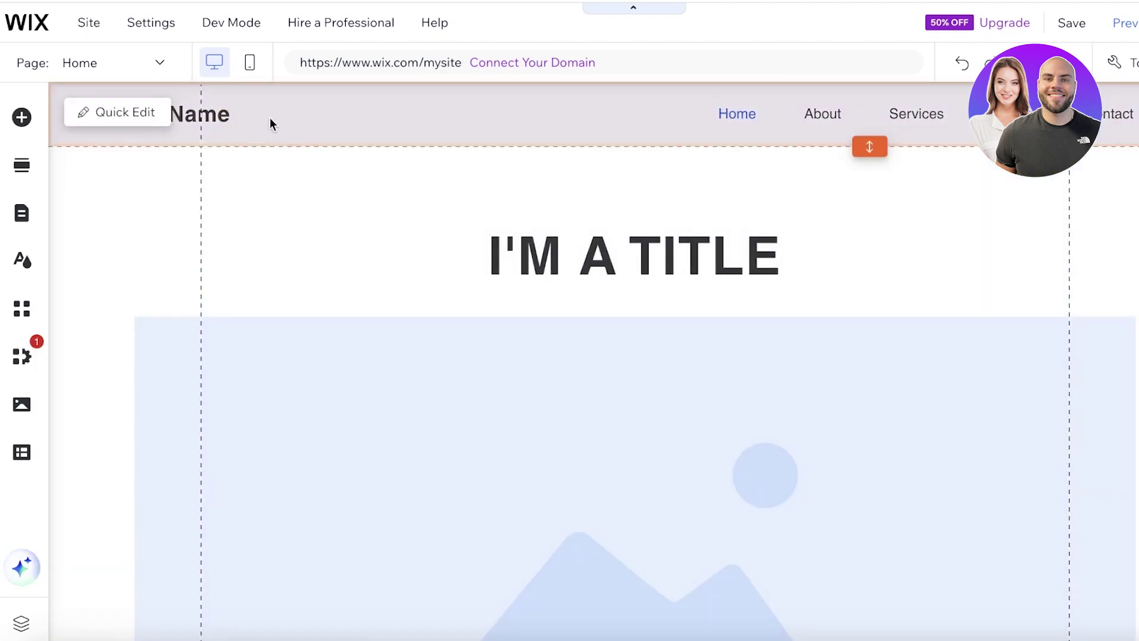
Change the header Site Name to 'Emeline Designs' and bring up the Site Pages list.
double_click(239, 105)
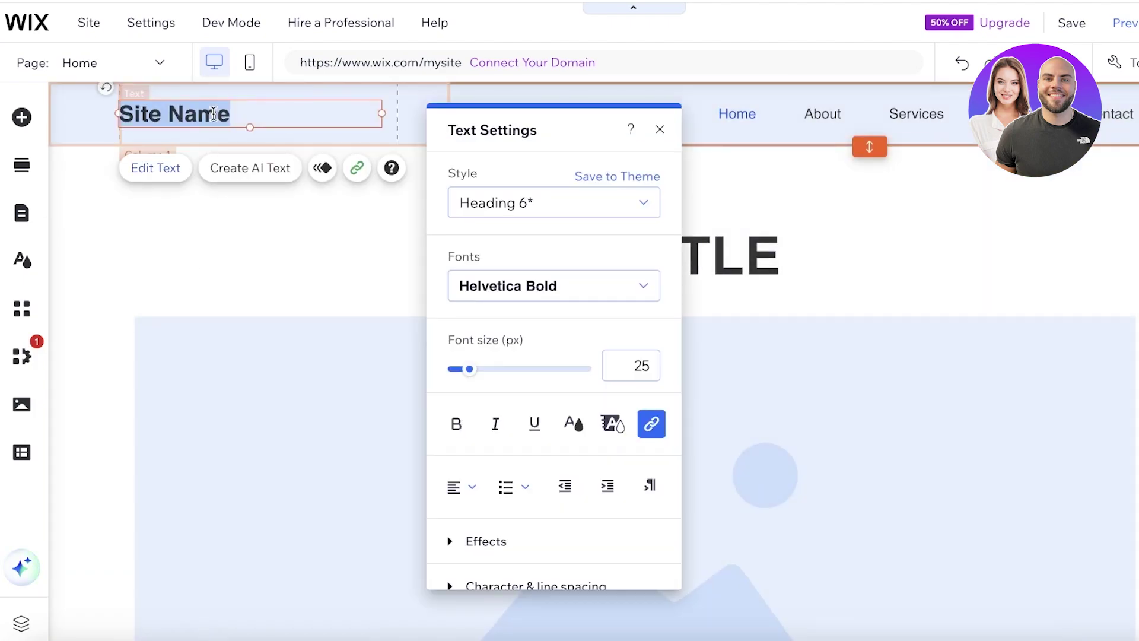
type("Emeline ")
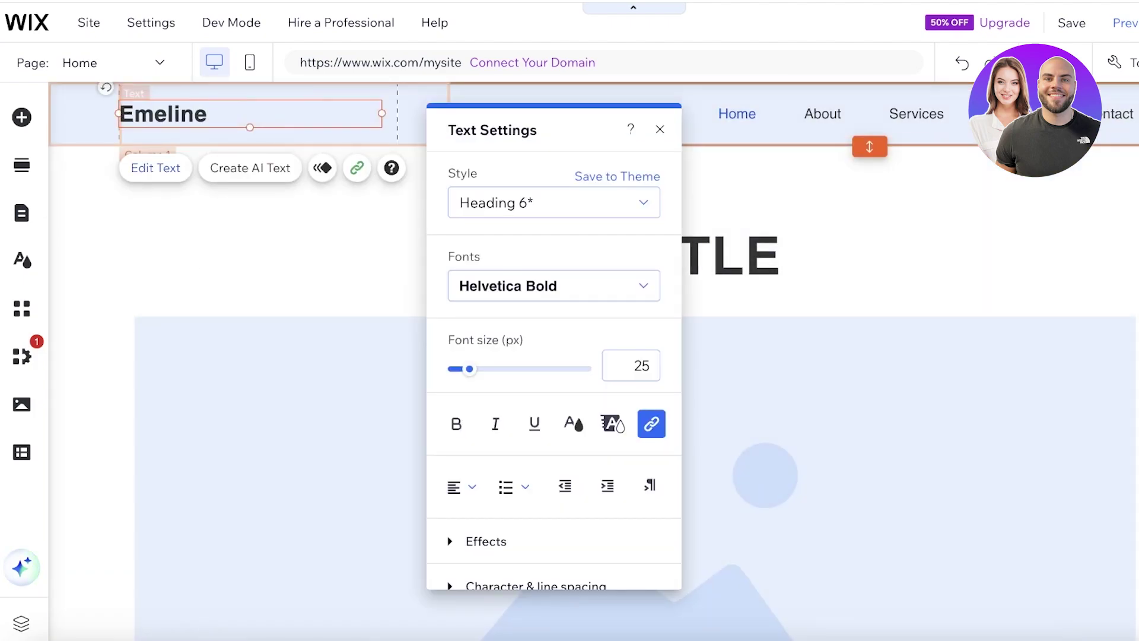
type("Designs")
left_click(745, 203)
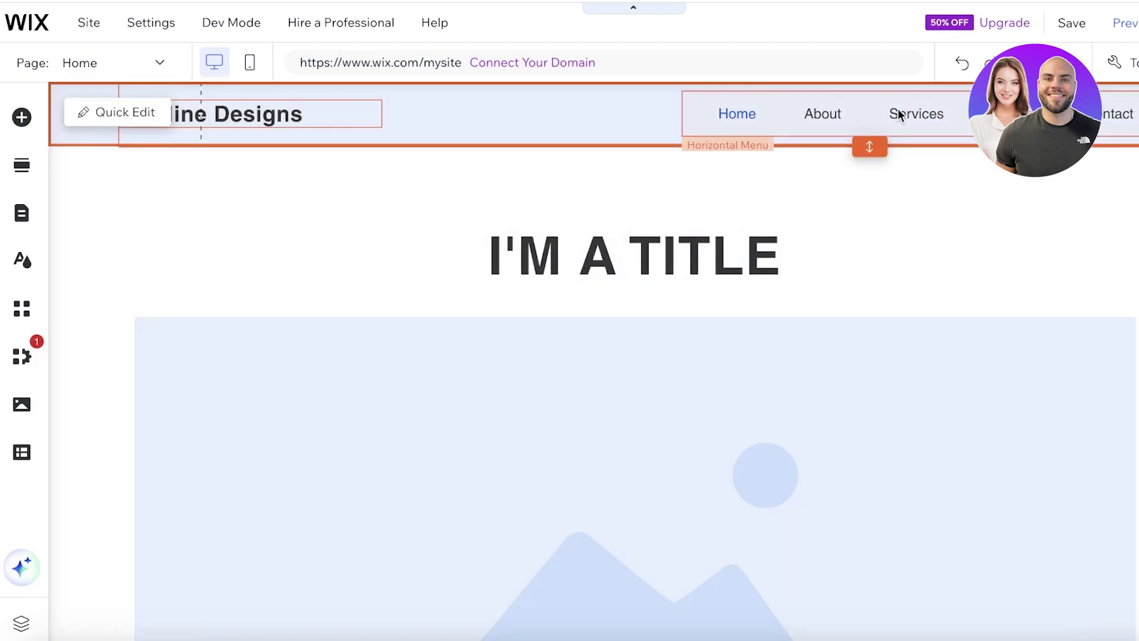
double_click(900, 114)
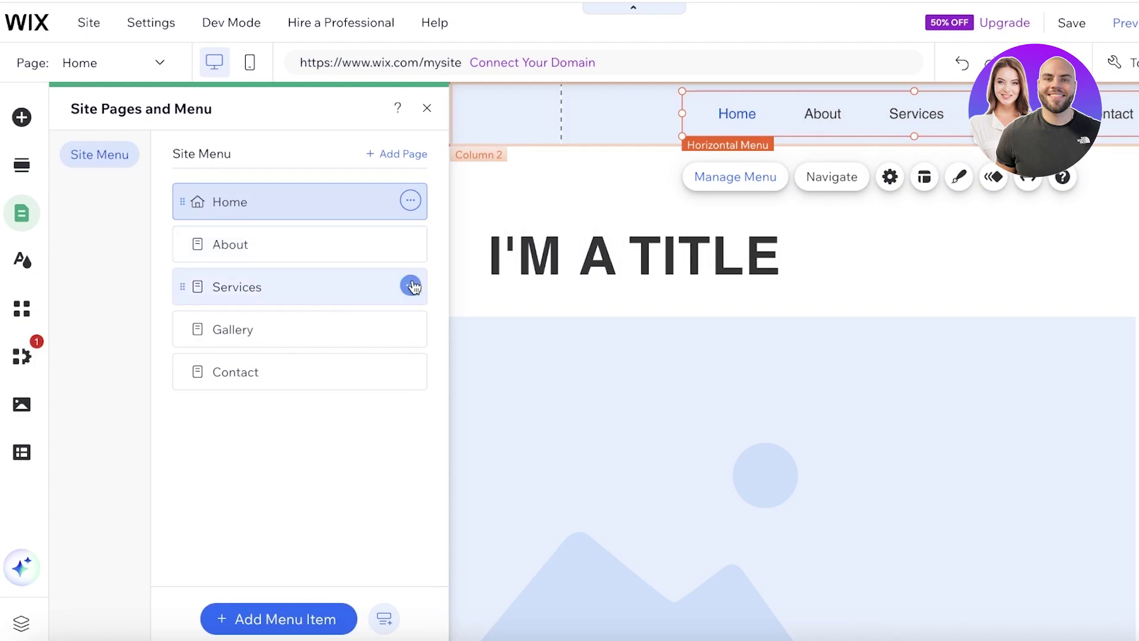
Rename the Services page to 'Products' in Site Pages and Menu.
left_click(413, 286)
left_click(224, 293)
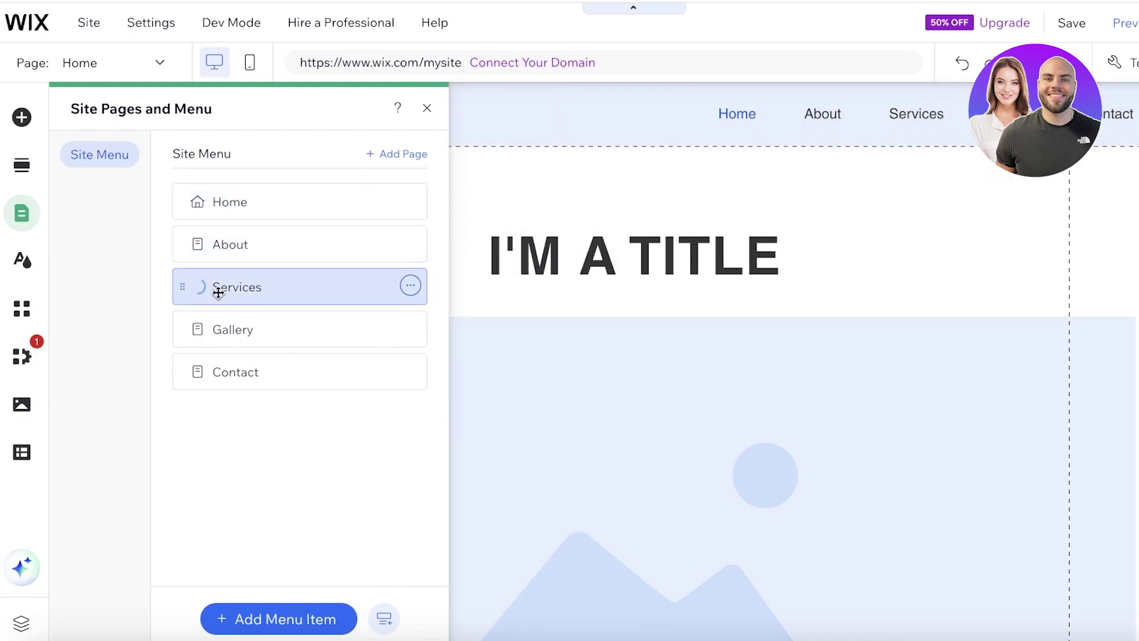
double_click(219, 292)
type("Prof")
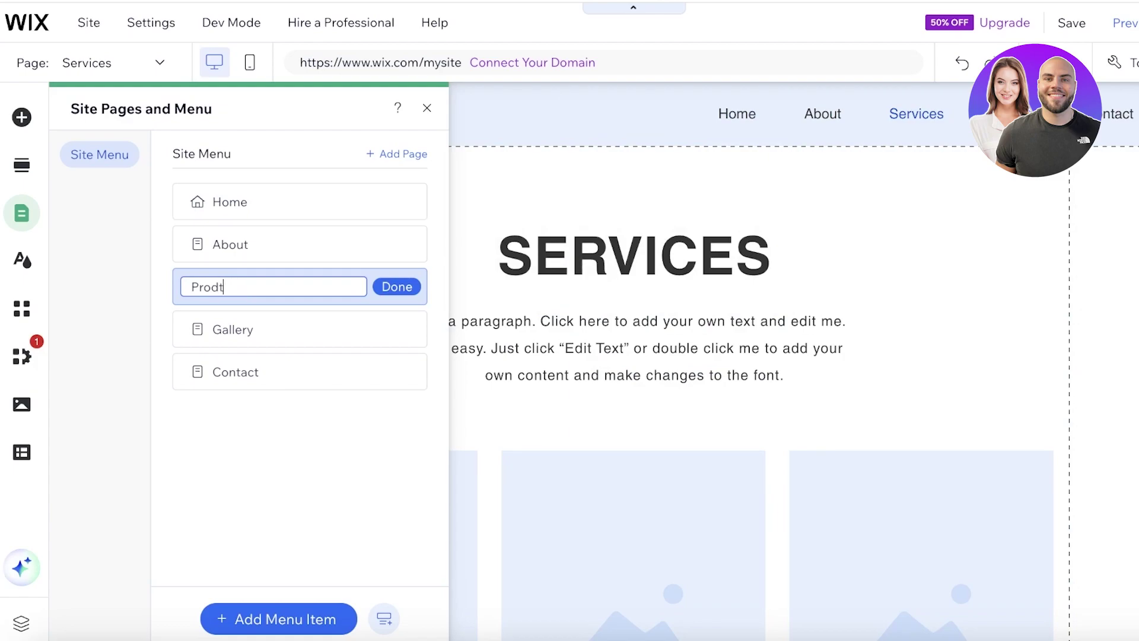
type("ucts")
key("Return")
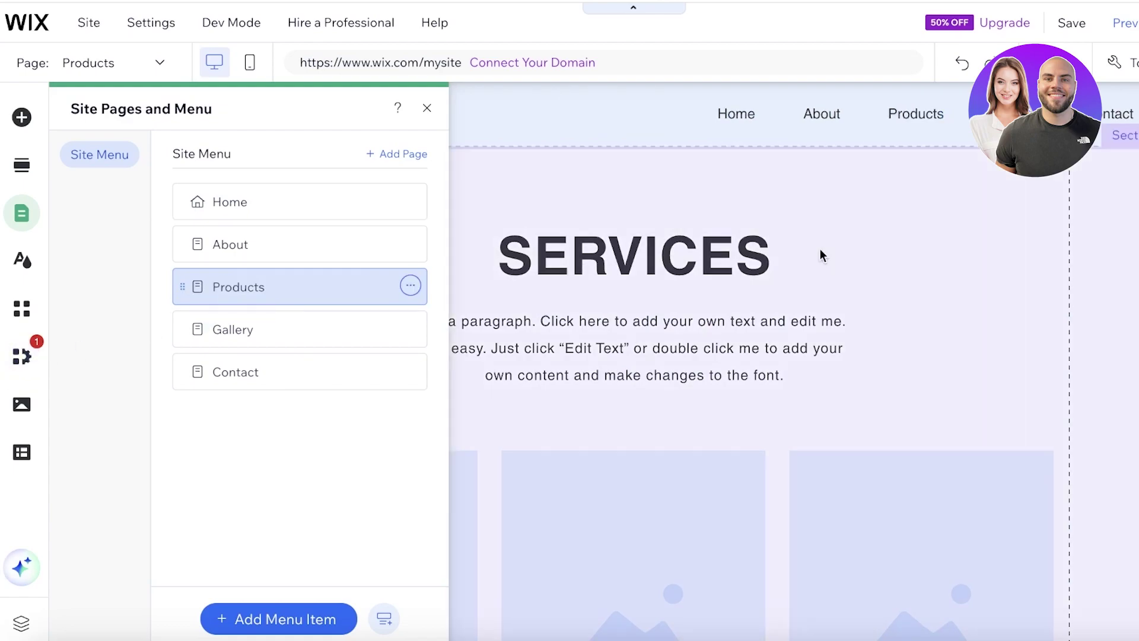
Check the header navigation menu, then switch the editor back to the Home page.
left_click(818, 254)
left_click(736, 110)
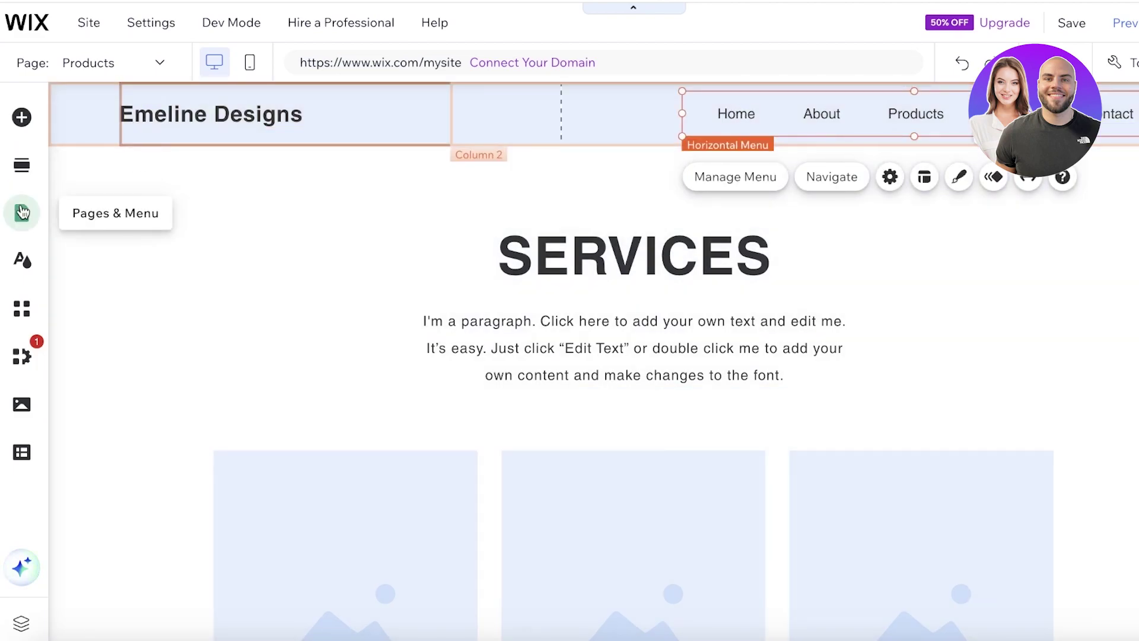
left_click(21, 213)
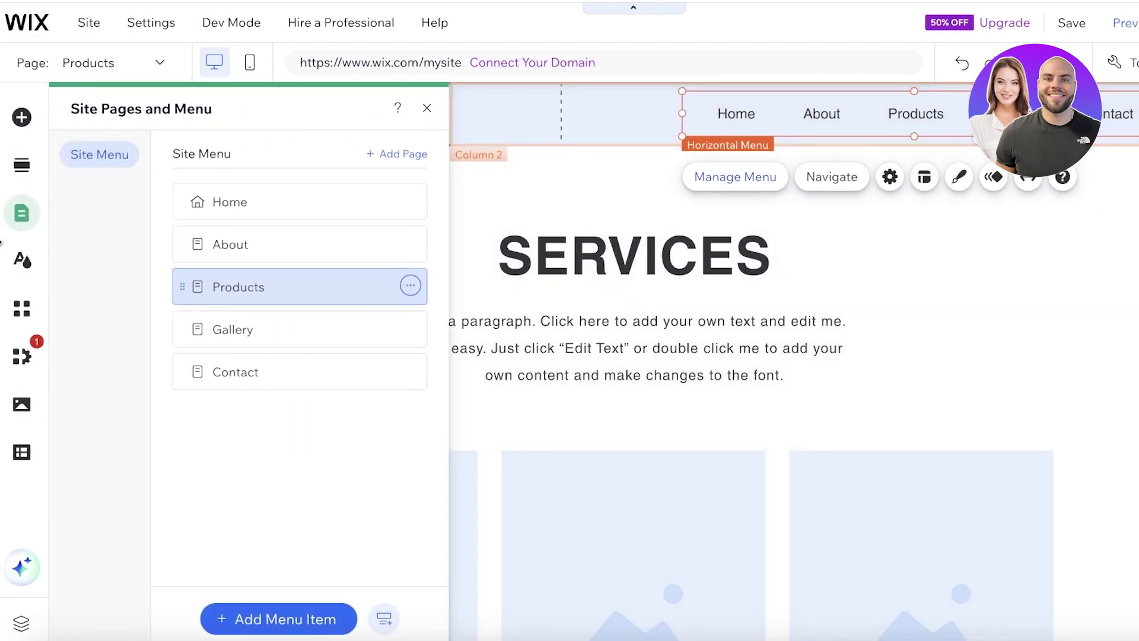
left_click(229, 200)
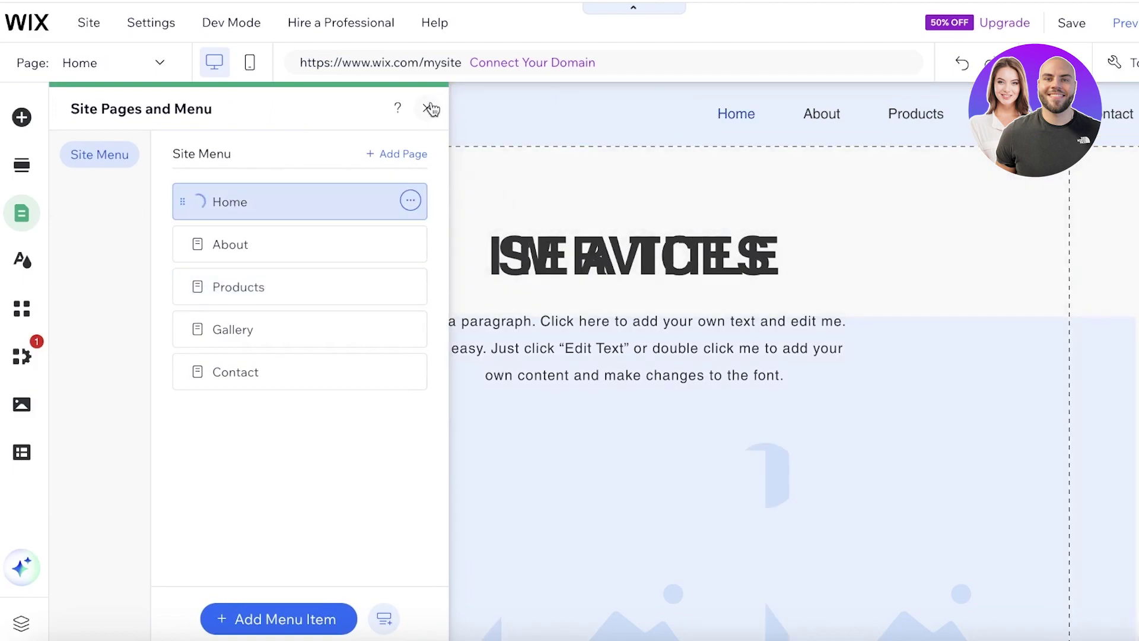
Delete the Home page title text and move the slideshow up just under the header.
left_click(427, 108)
scroll(664, 284, "down", 10)
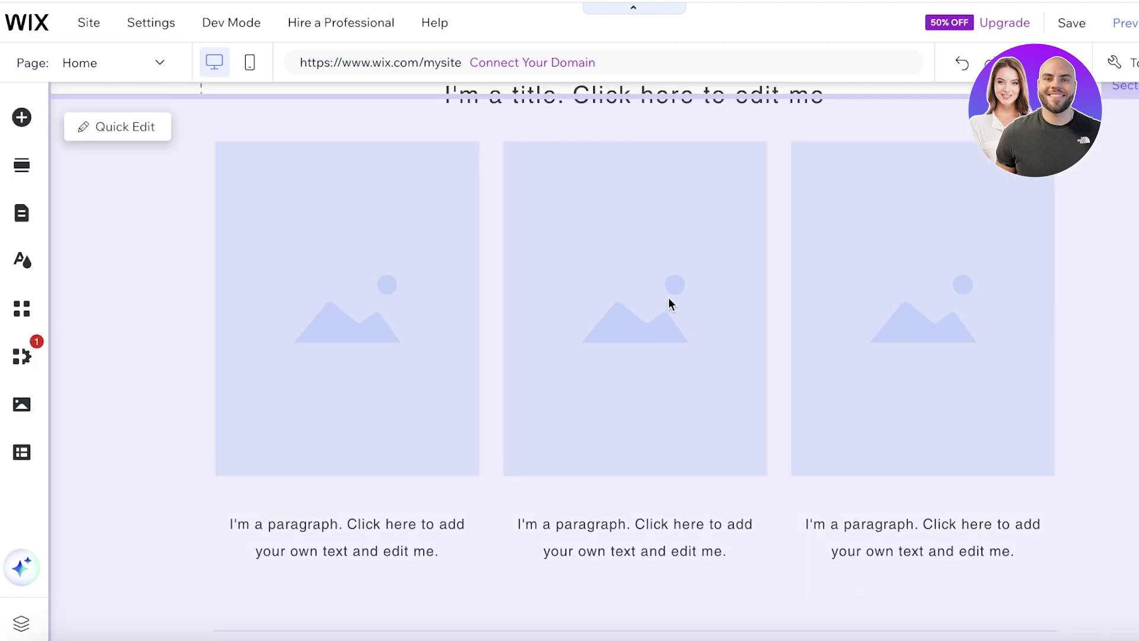
scroll(676, 237, "up", 10)
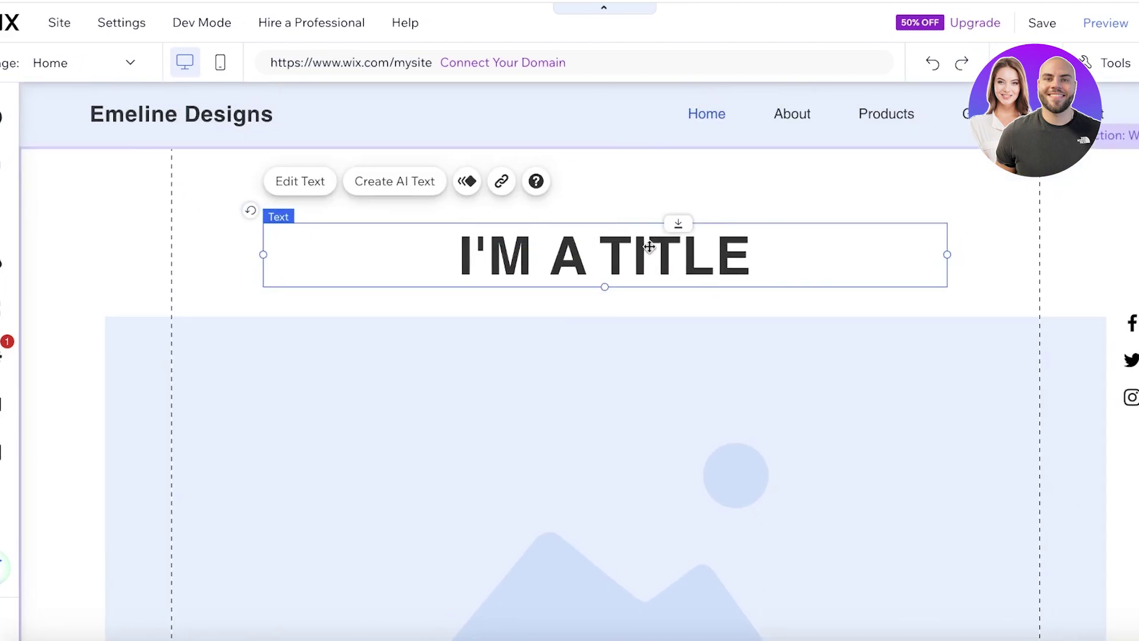
key("Delete")
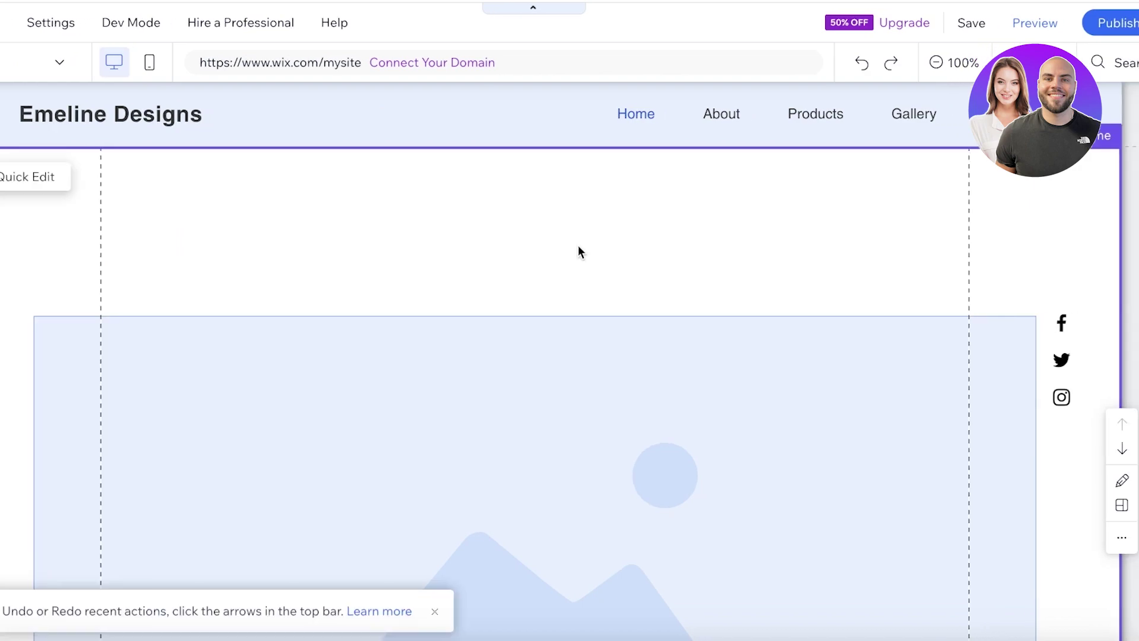
left_click(628, 427)
left_click_drag(558, 427, 570, 281)
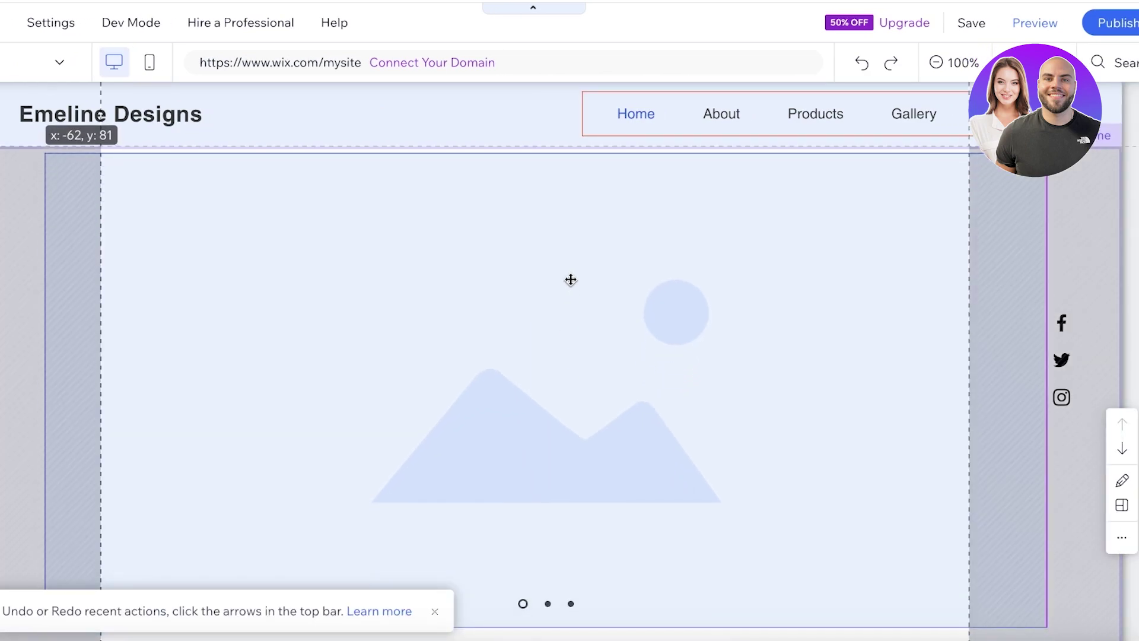
left_click_drag(571, 279, 570, 278)
scroll(575, 327, "down", 4)
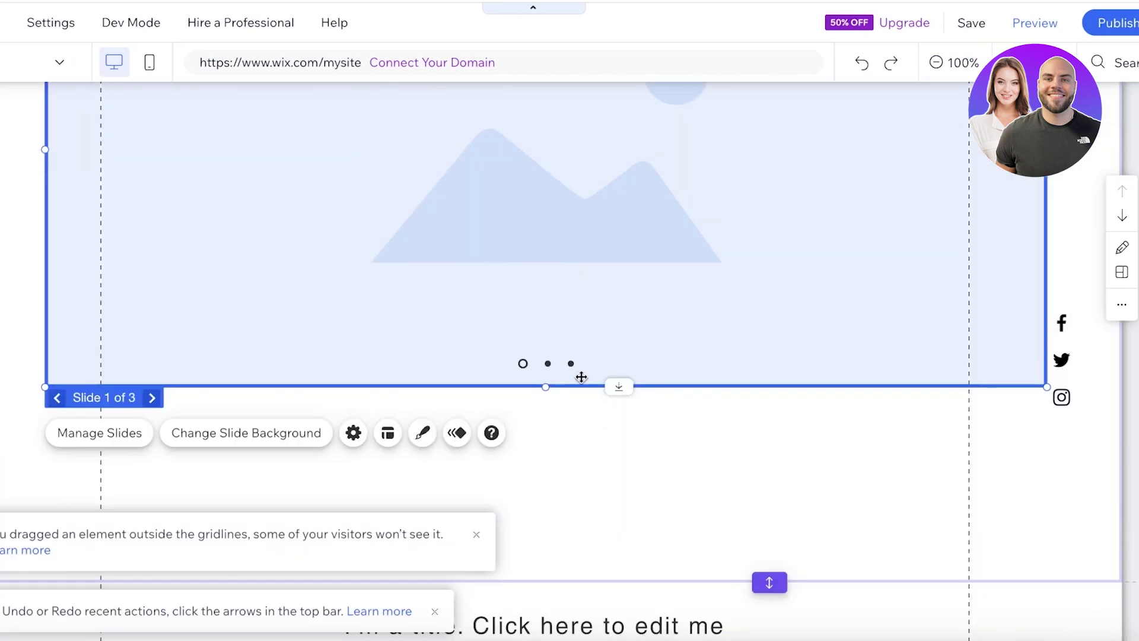
Upload eight photos from the computer as the background image of slide 2.
left_click(153, 399)
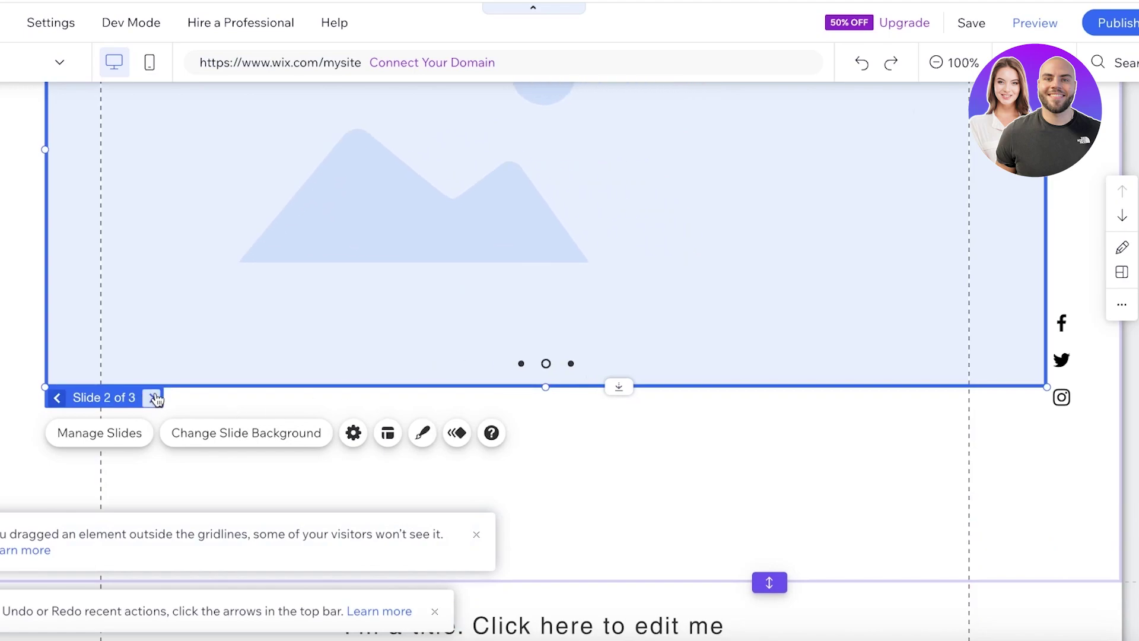
left_click(248, 435)
scroll(954, 407, "down", 2)
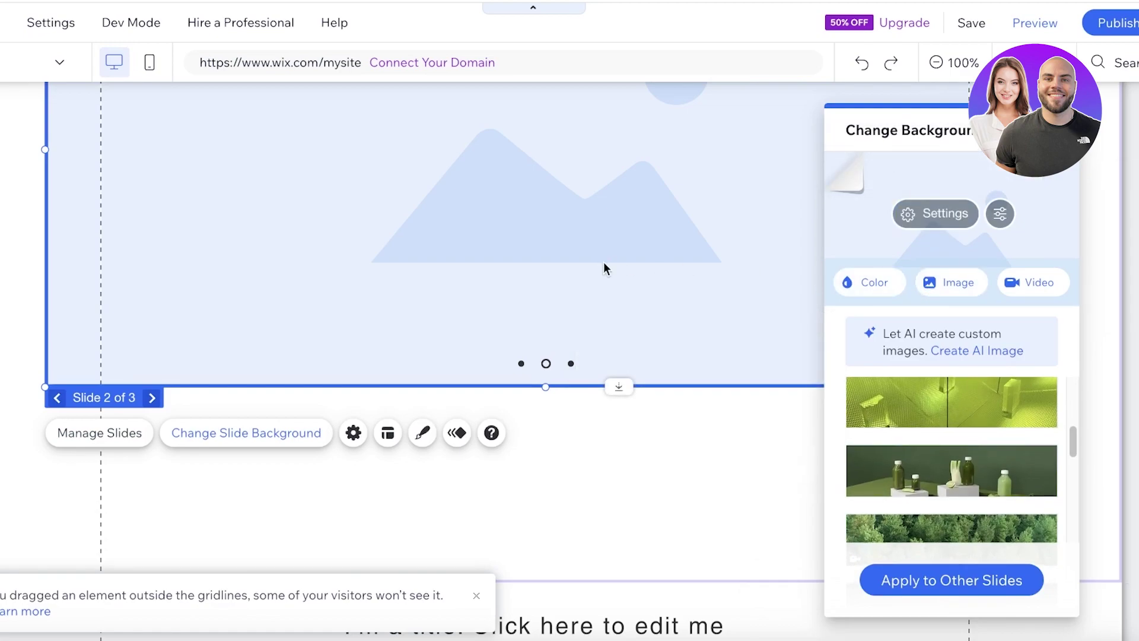
left_click(951, 282)
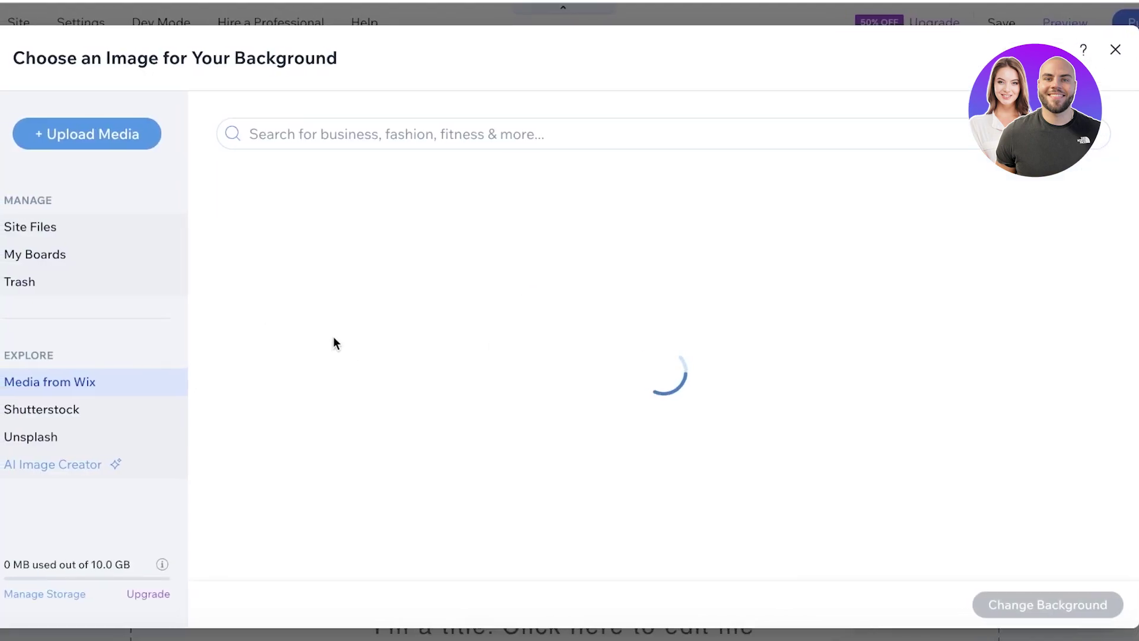
left_click(61, 132)
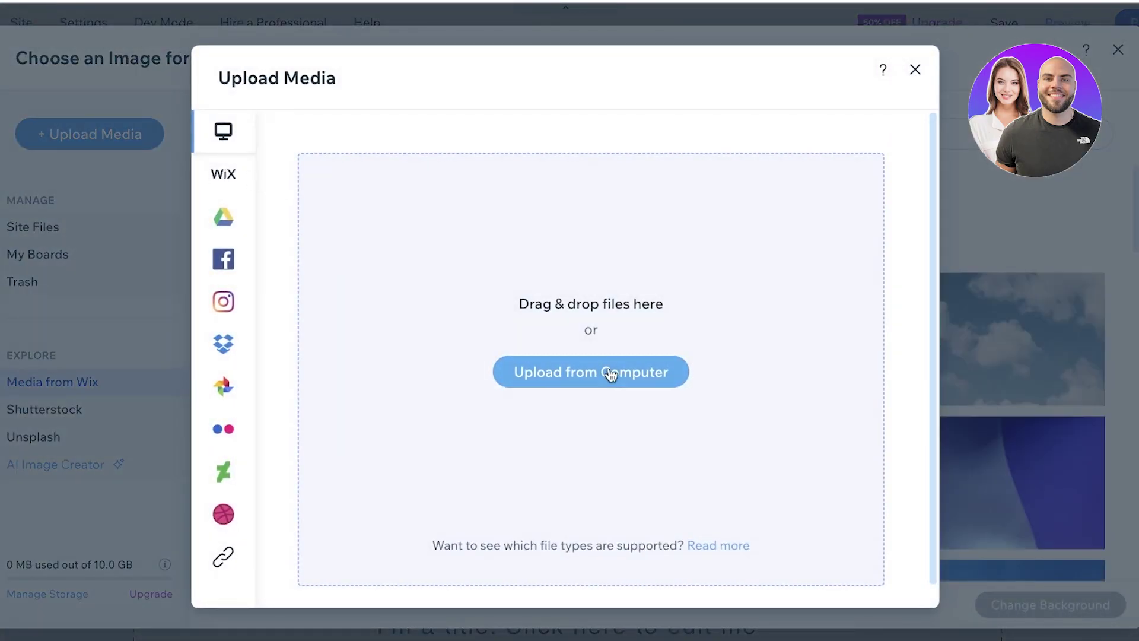
left_click(606, 370)
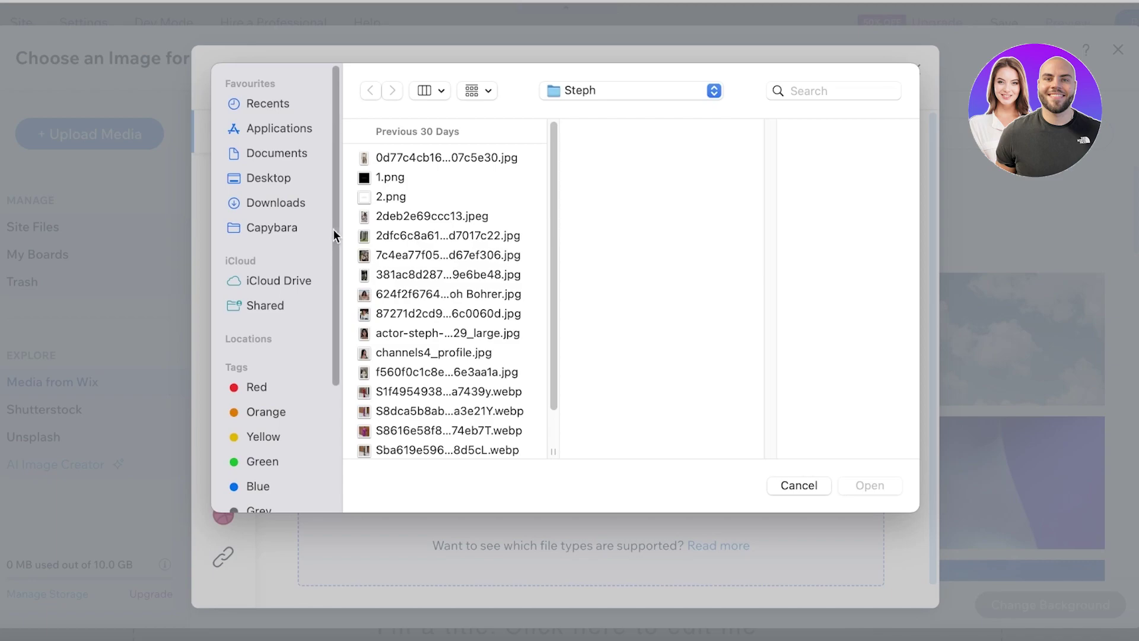
left_click_drag(358, 210, 347, 345)
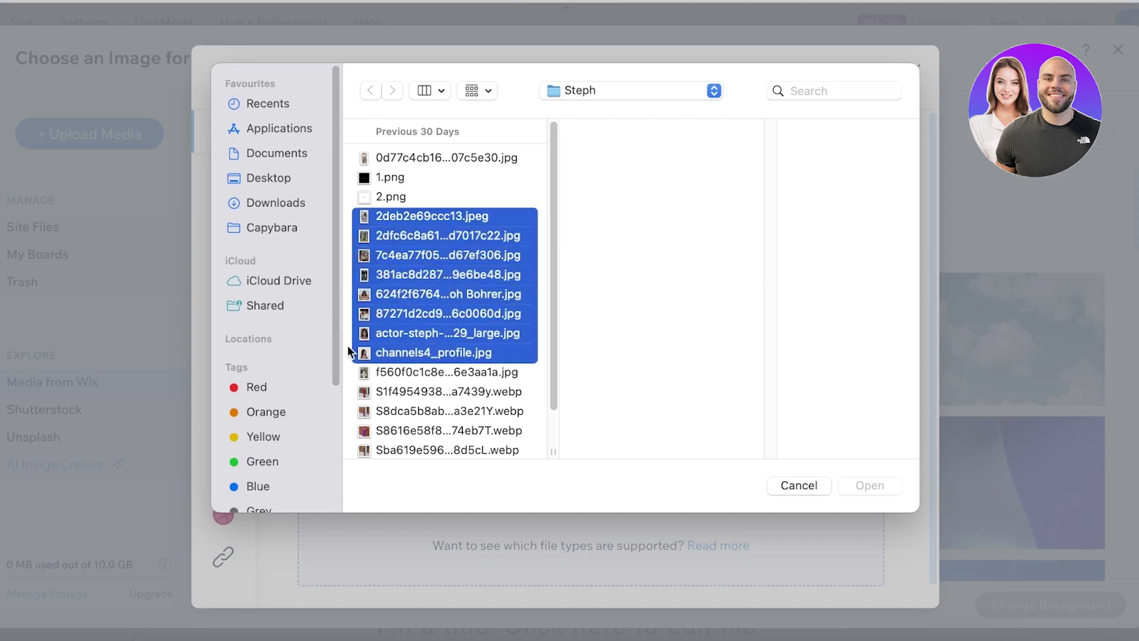
left_click(847, 486)
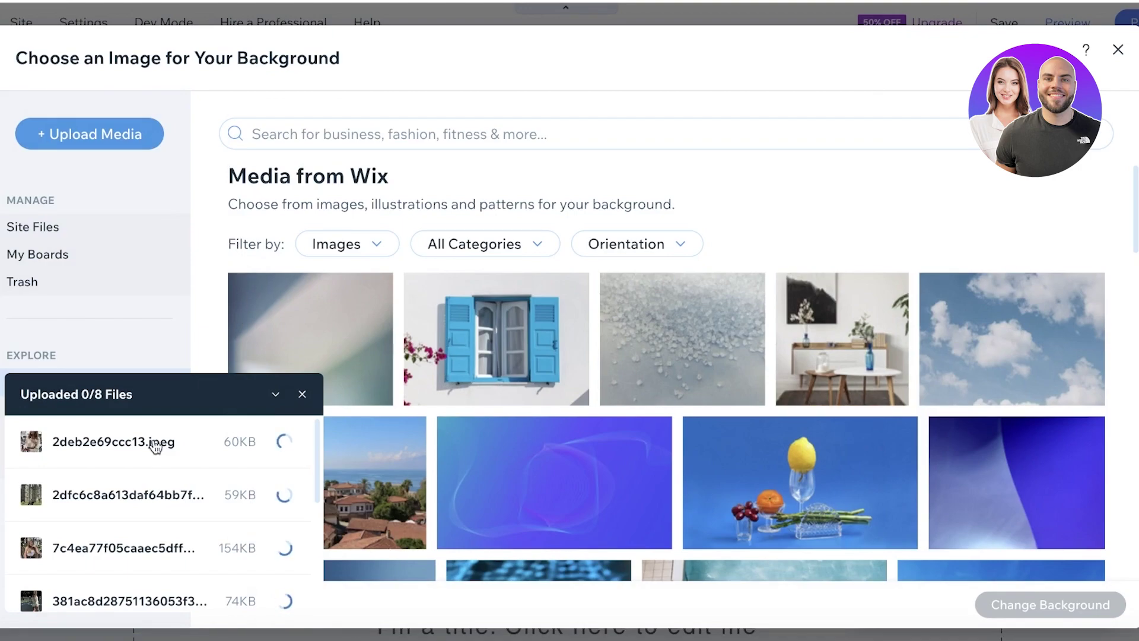
Close the slide background settings and delete the slideshow from the Home page.
scroll(83, 516, "down", 4)
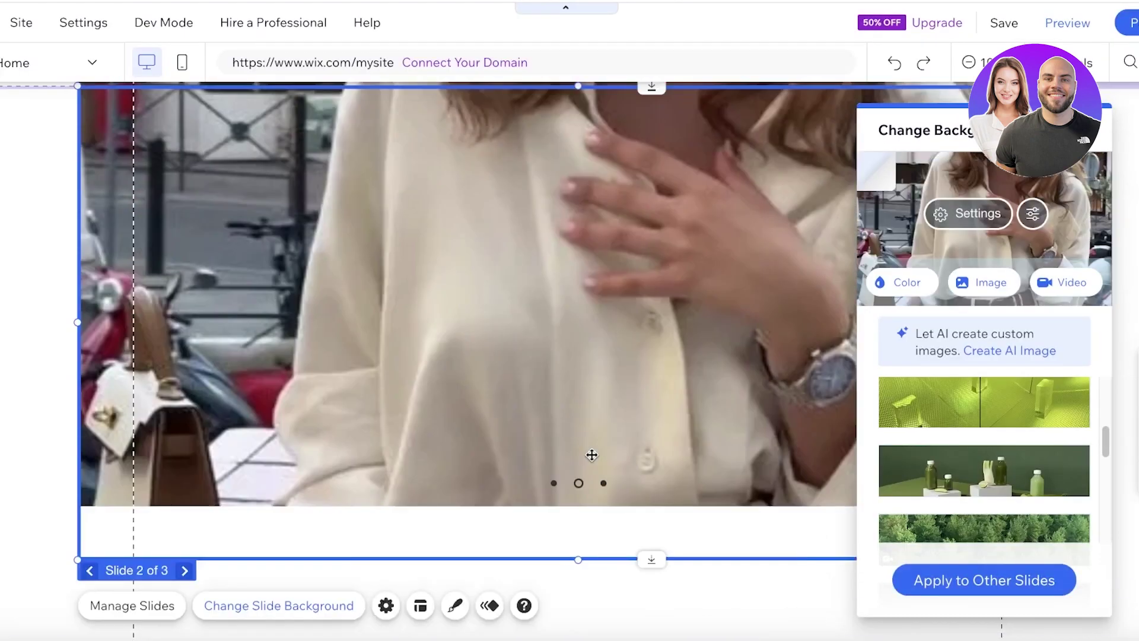
scroll(585, 368, "down", 3)
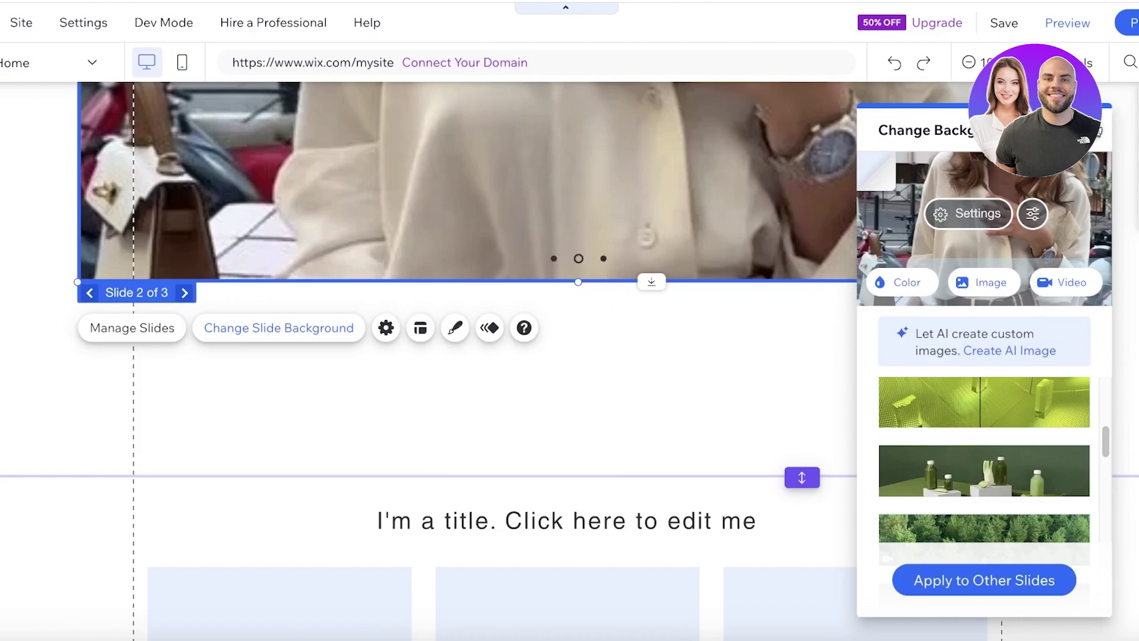
left_click(806, 332)
scroll(807, 333, "up", 5)
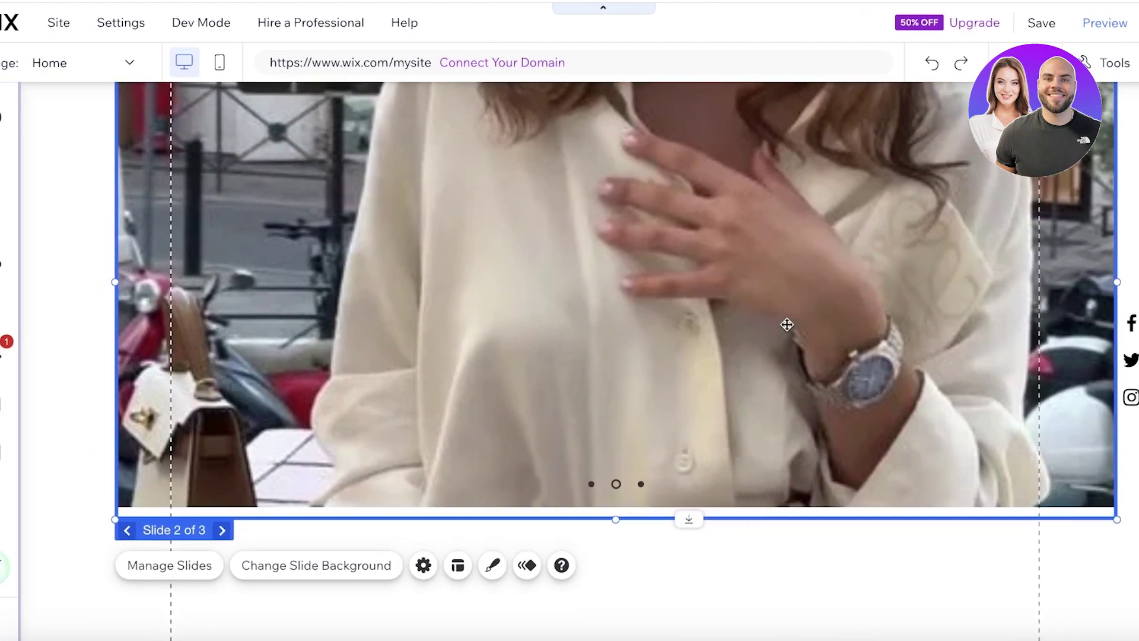
scroll(787, 324, "up", 2)
key("Delete")
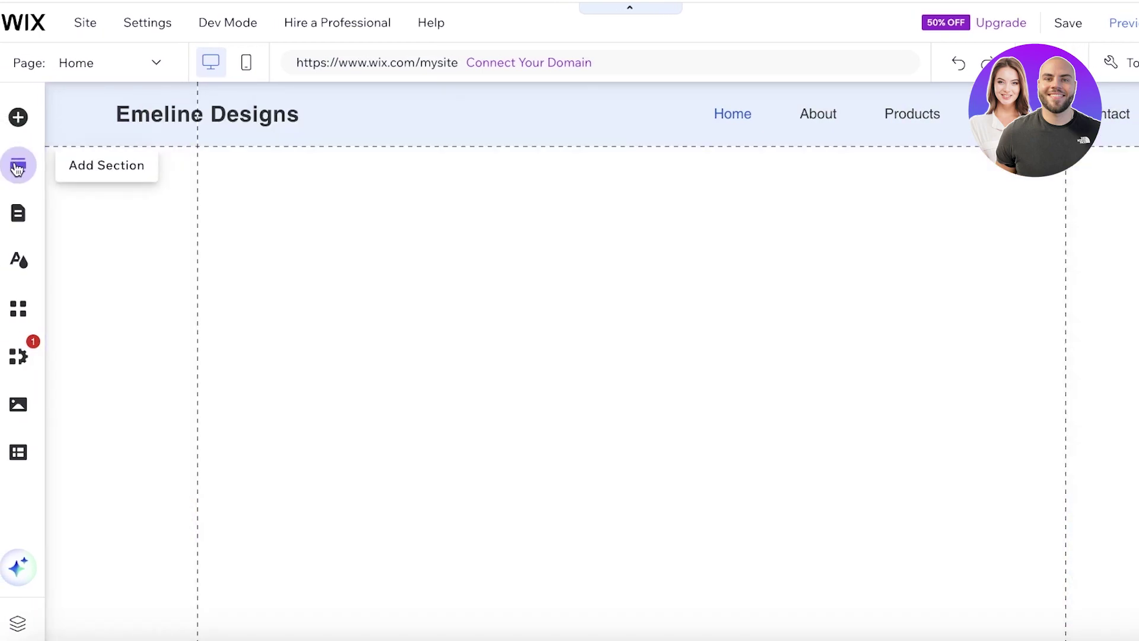
Add the Empower Growth Welcome section and delete the empty section below the header.
left_click(18, 168)
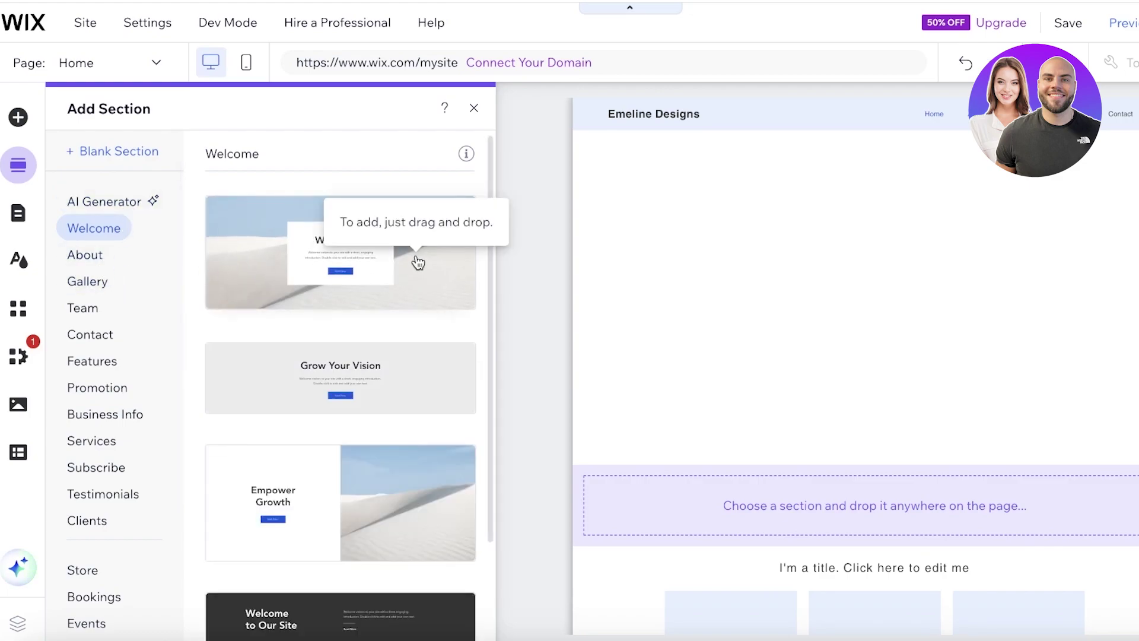
left_click(366, 505)
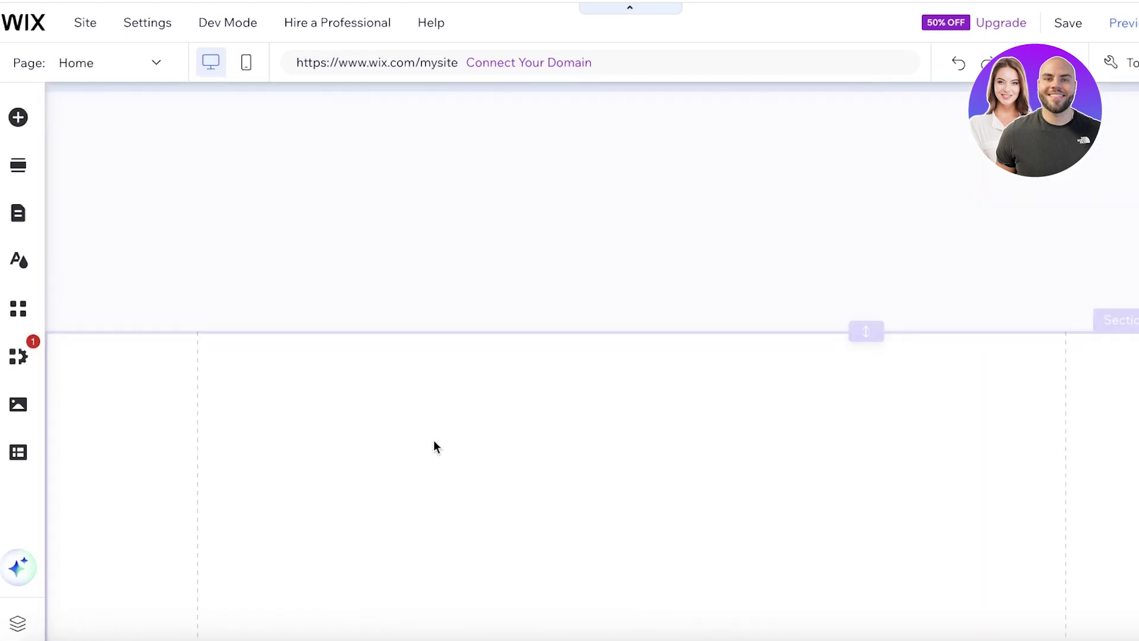
scroll(585, 270, "up", 8)
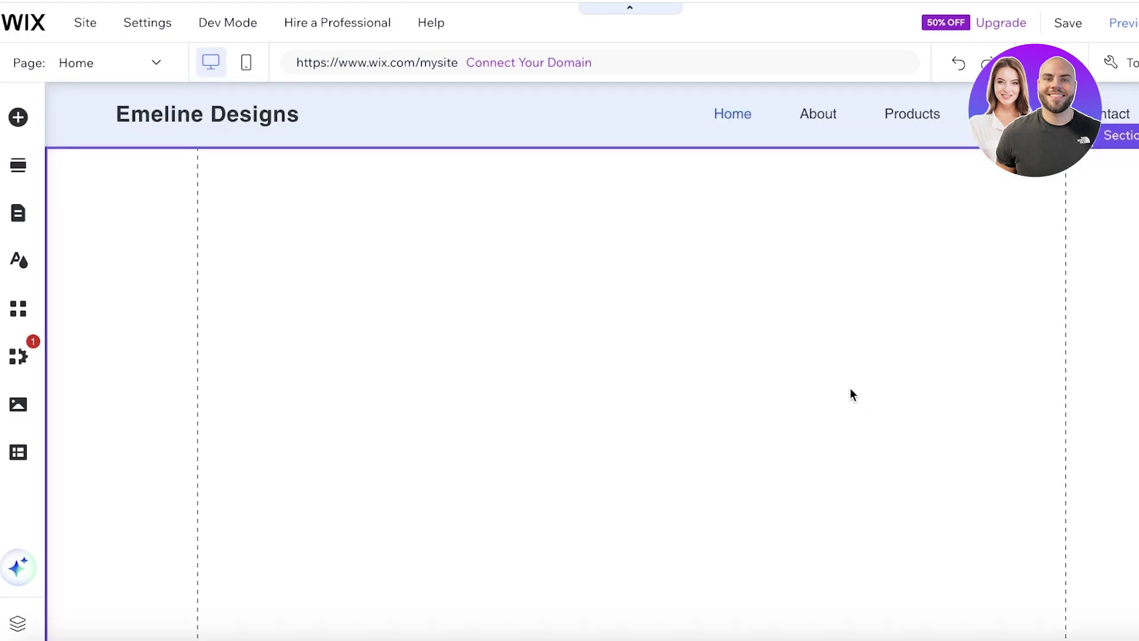
scroll(849, 387, "down", 2)
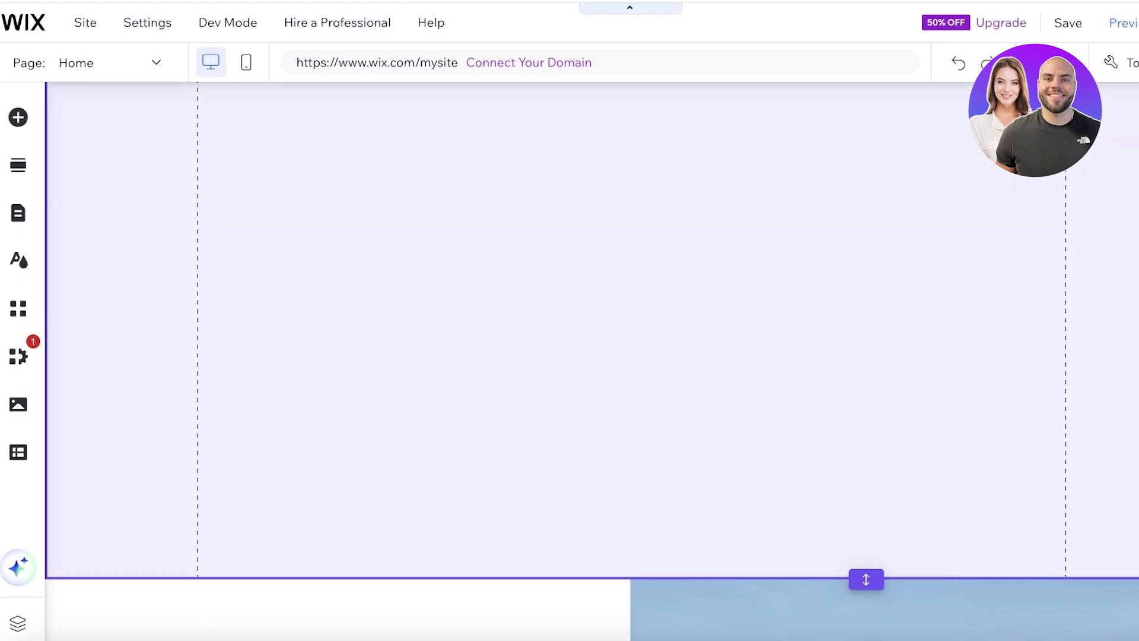
right_click(1133, 337)
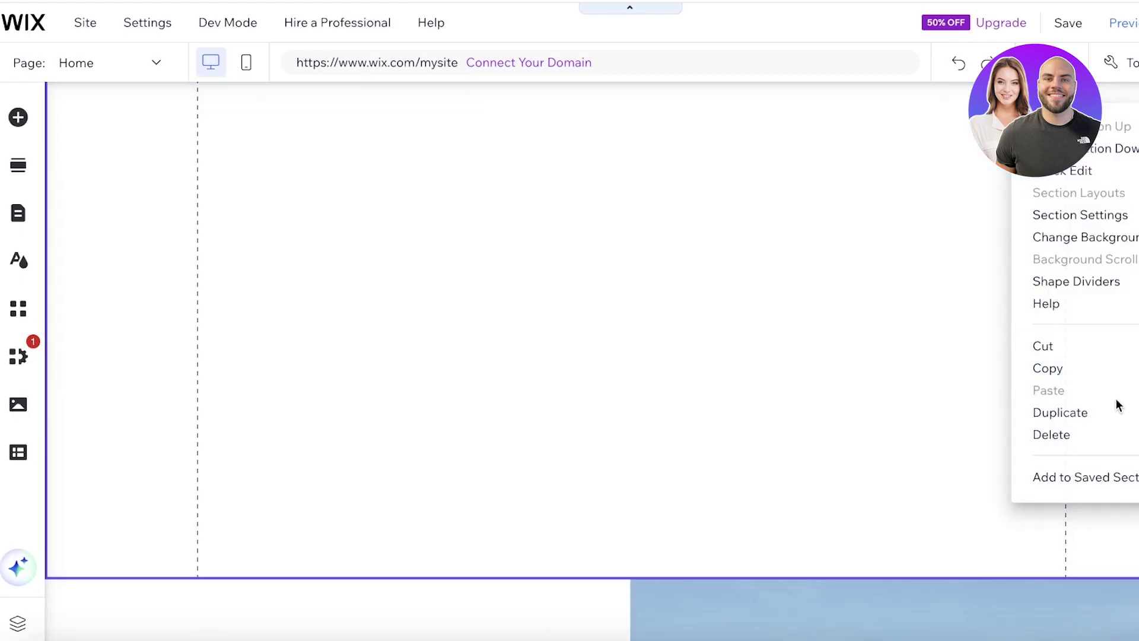
left_click(1101, 435)
scroll(588, 427, "up", 3)
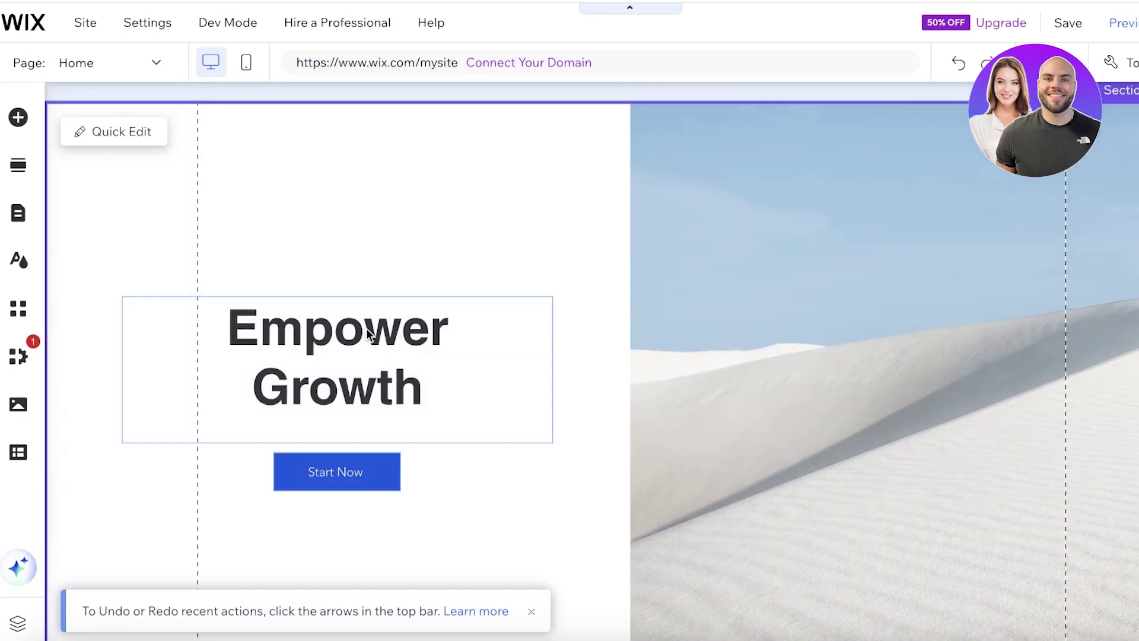
left_click(798, 326)
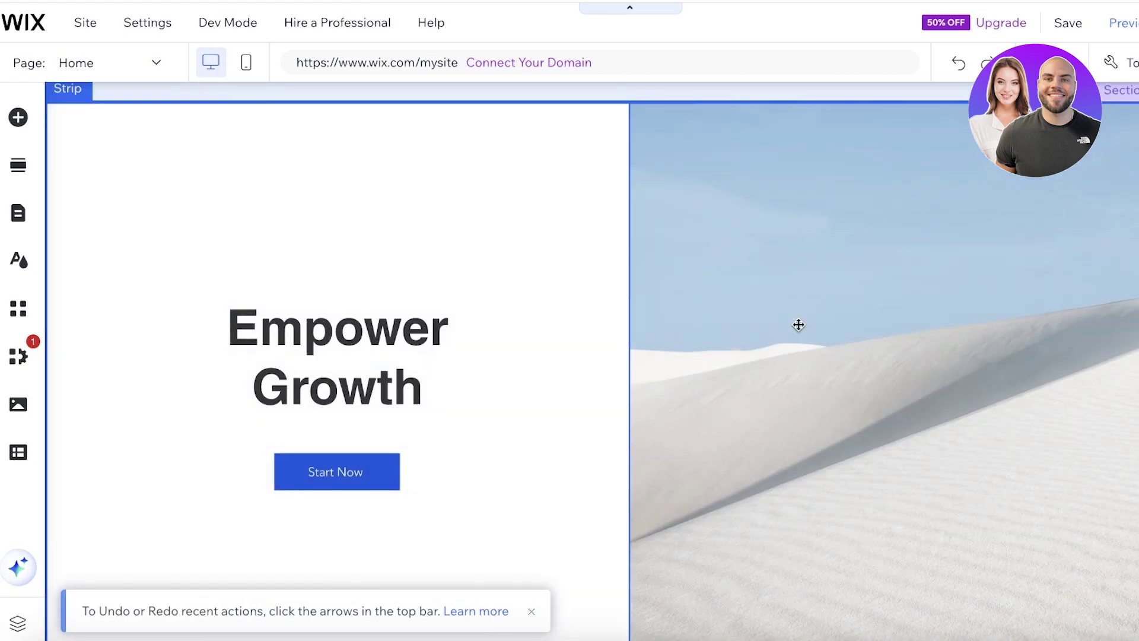
Open the image picker for the right-hand column's background, showing the site's uploaded media.
left_click(905, 301)
left_click(1008, 263)
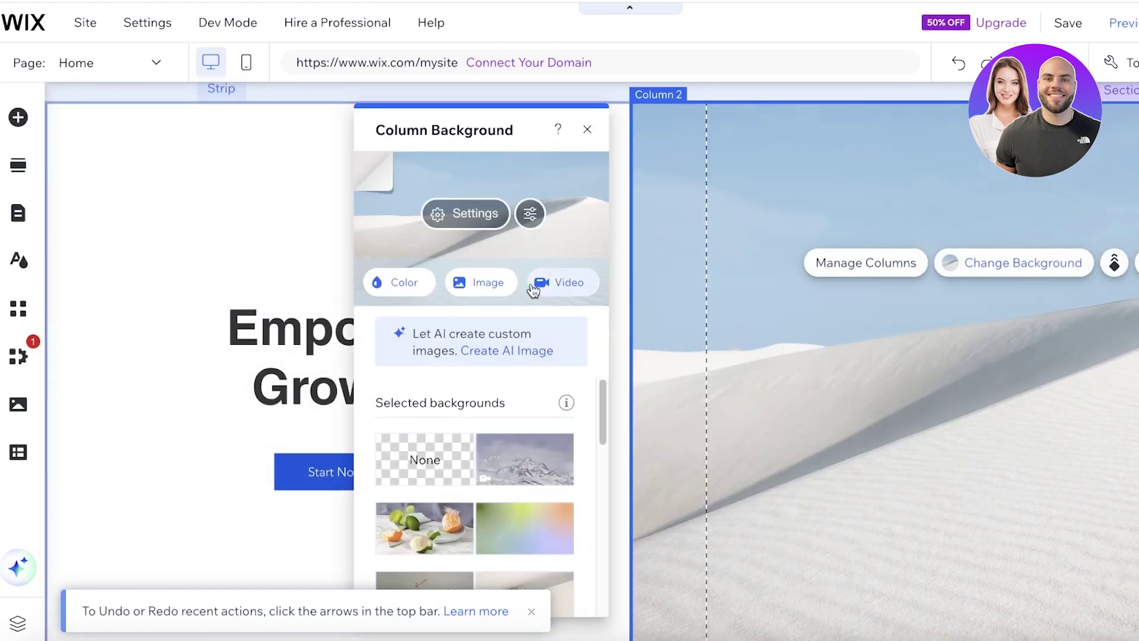
left_click(451, 295)
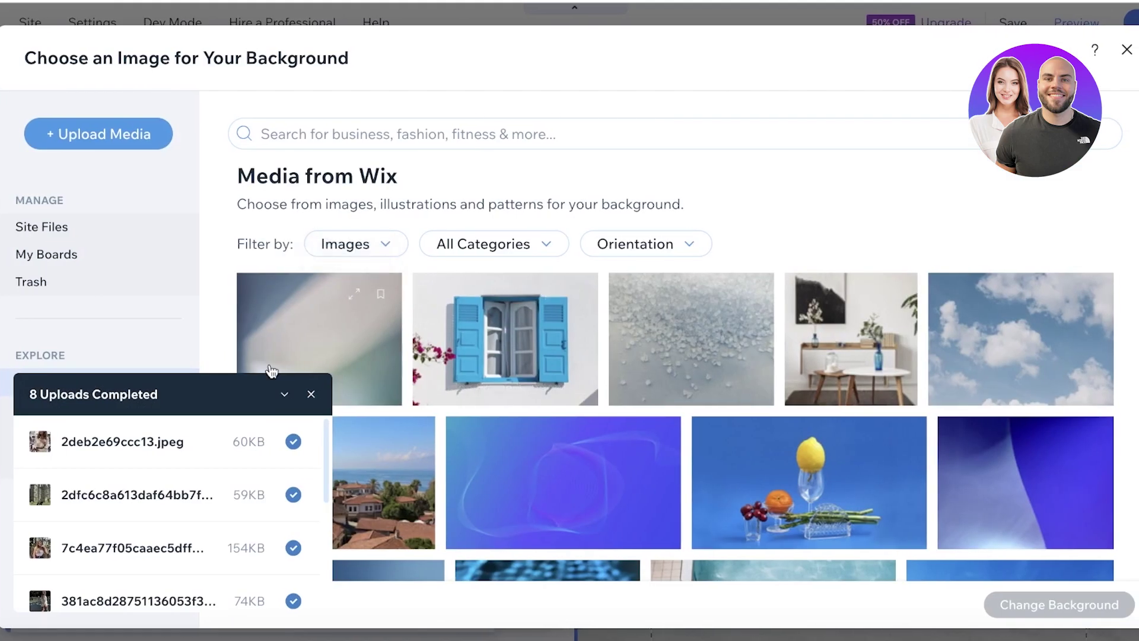
left_click(53, 228)
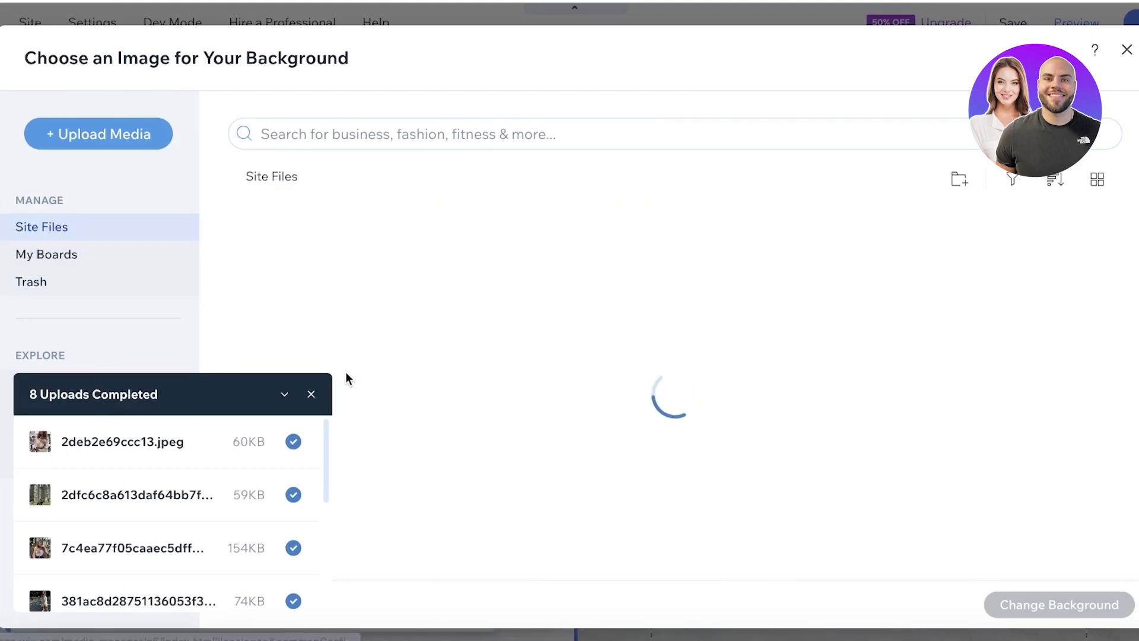
left_click(310, 396)
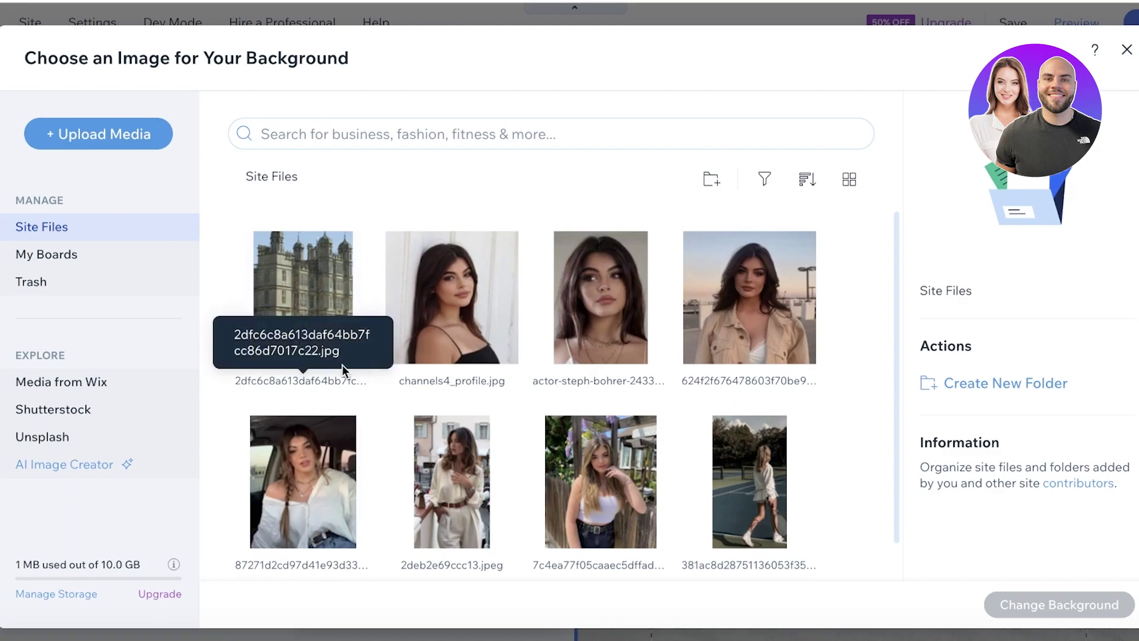
scroll(754, 288, "down", 1)
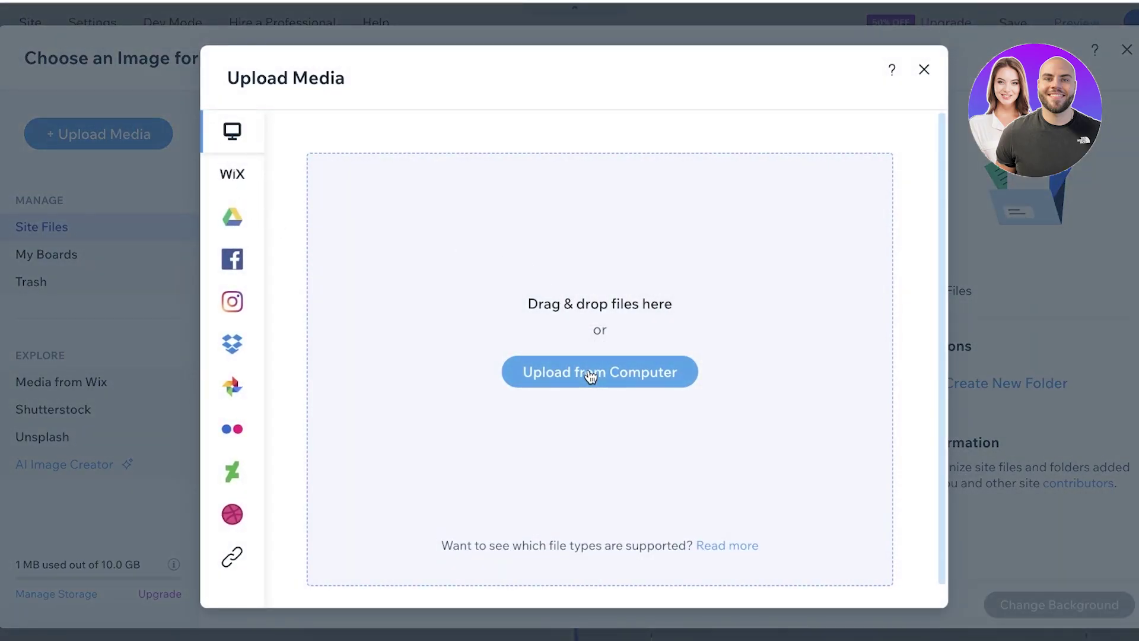
Upload Untitled design.png from Downloads and apply it as the column background.
left_click(587, 374)
key("Down")
key("Down")
key("Down")
key("Down")
key("Down")
key("Down")
key("Down")
key("Down")
key("Down")
key("Down")
key("Down")
key("Down")
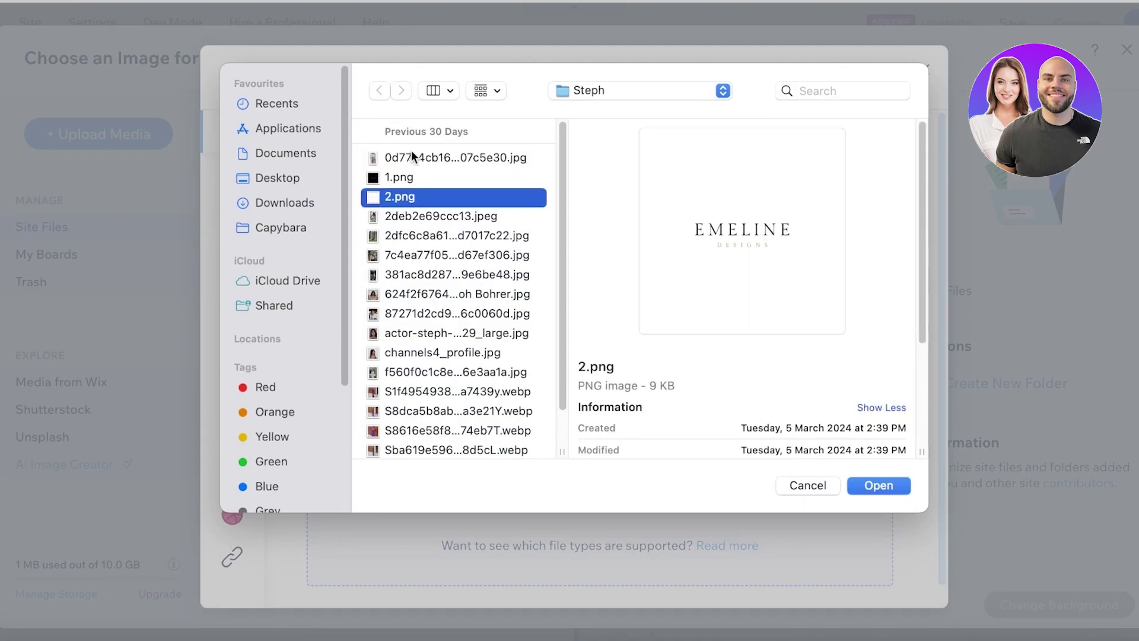
key("Down")
key("Down")
key("Down")
key("Down")
key("Down")
key("Down")
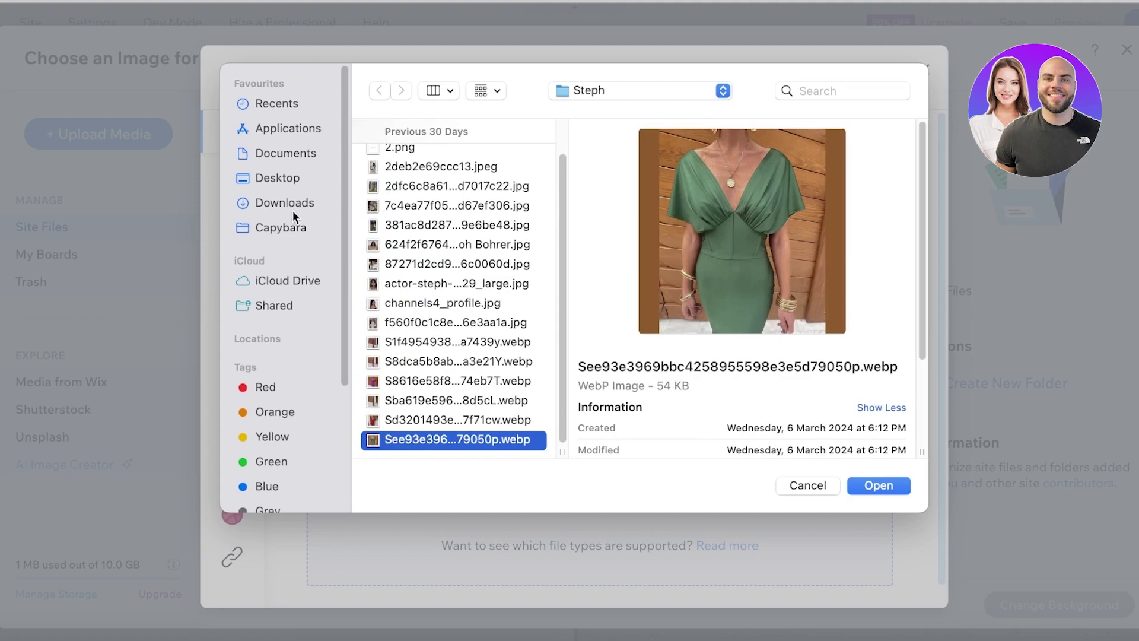
left_click(291, 204)
scroll(481, 351, "down", 5)
left_click(450, 354)
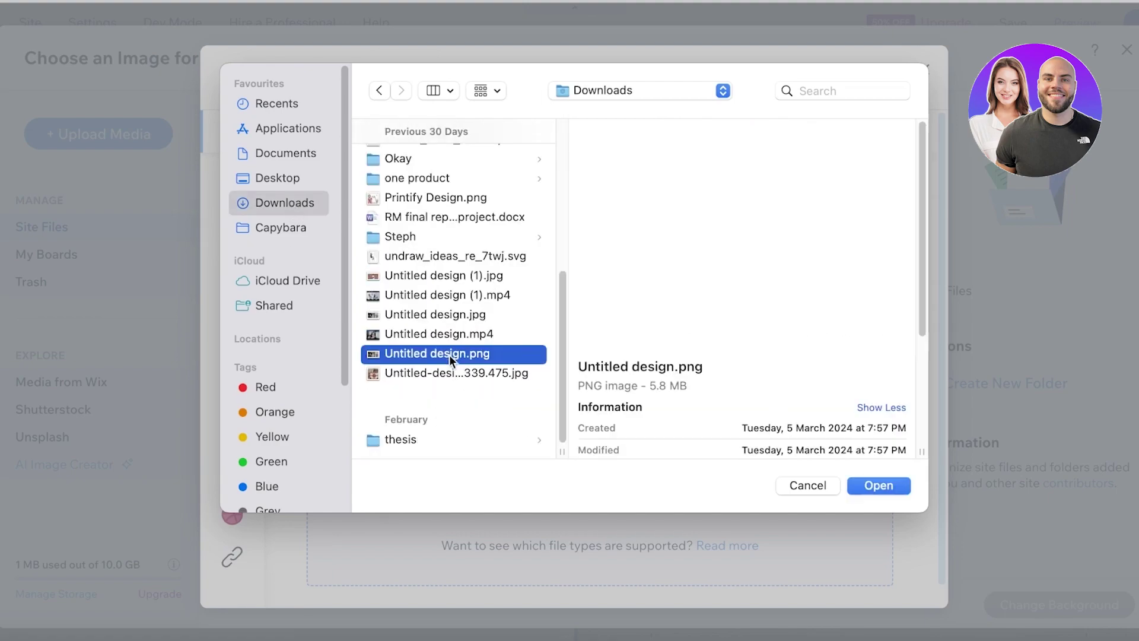
left_click(878, 485)
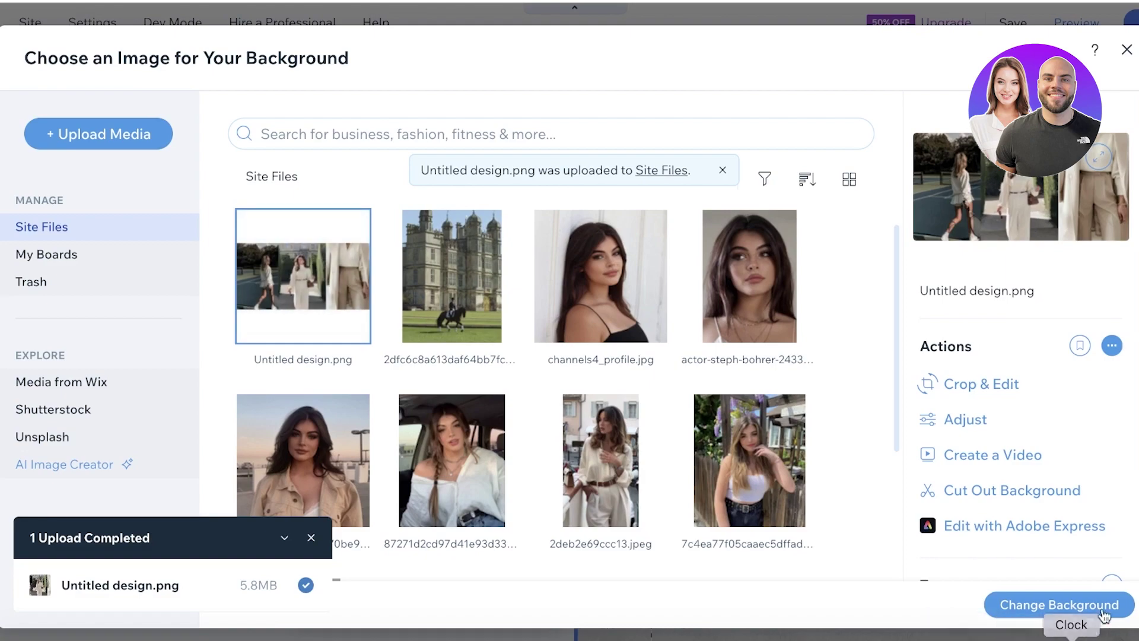
left_click(1035, 605)
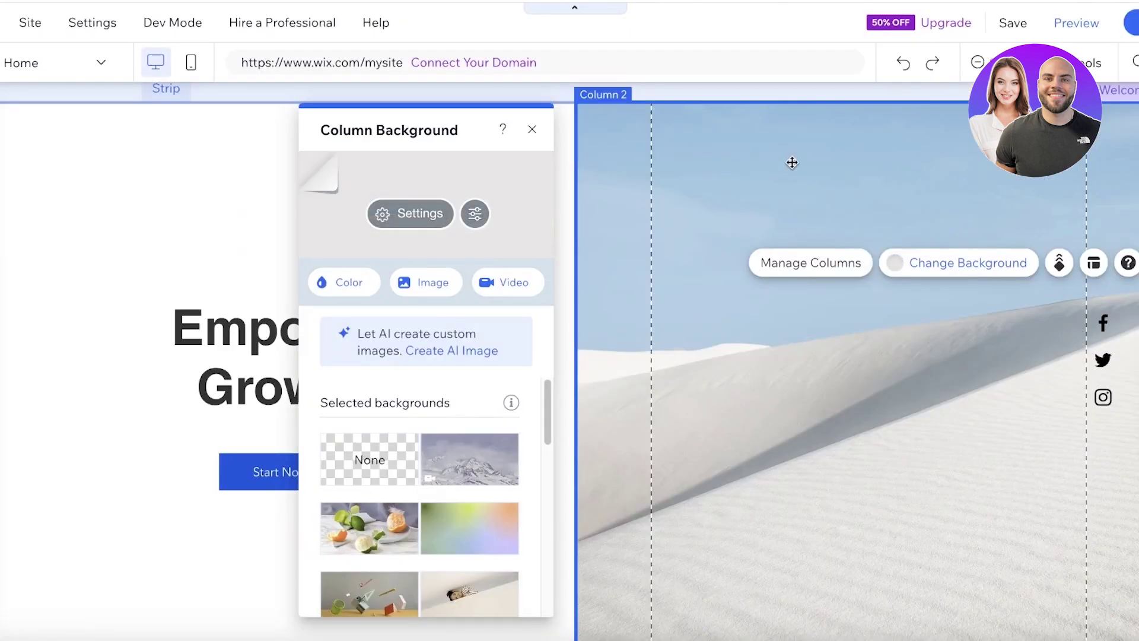
left_click(531, 129)
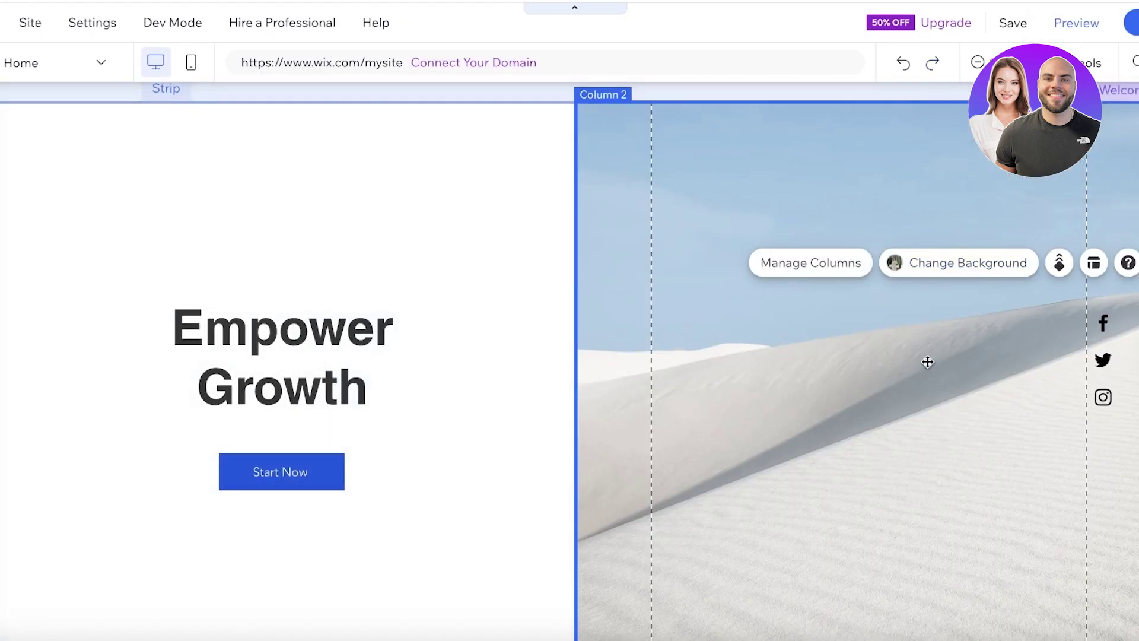
scroll(831, 345, "down", 3)
scroll(810, 262, "up", 3)
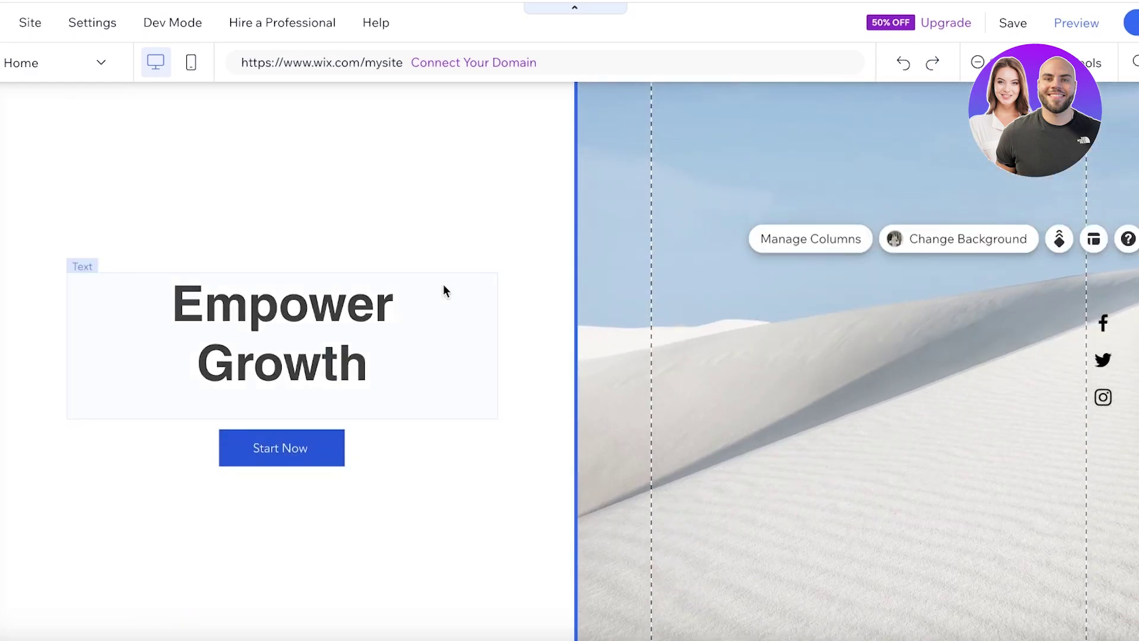
scroll(791, 305, "down", 3)
scroll(791, 313, "up", 4)
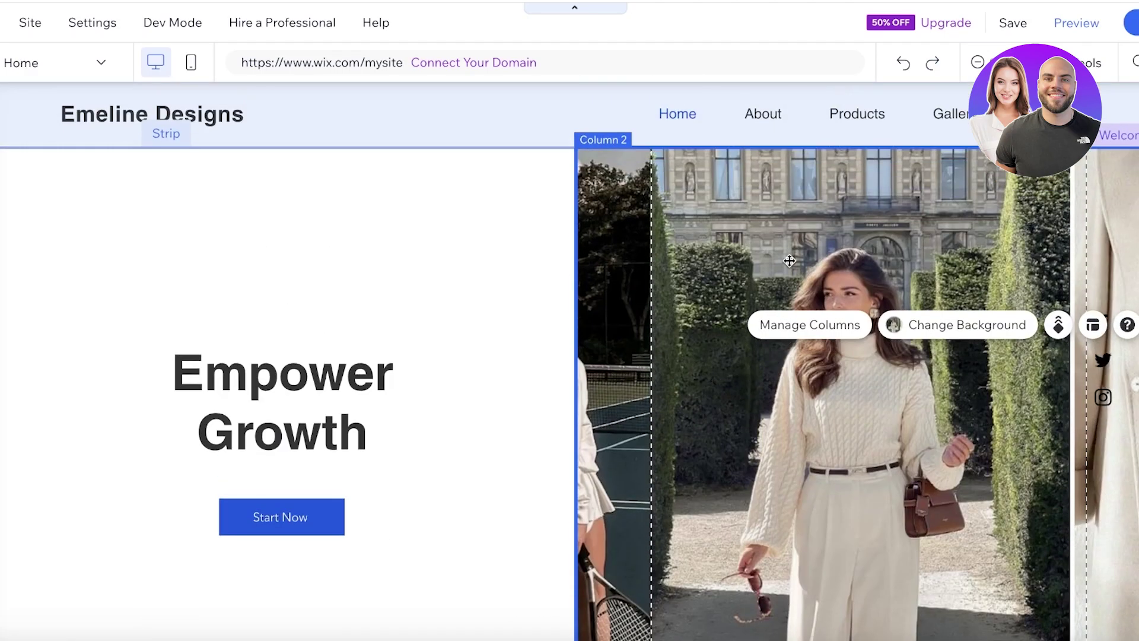
left_click(810, 211)
left_click(997, 354)
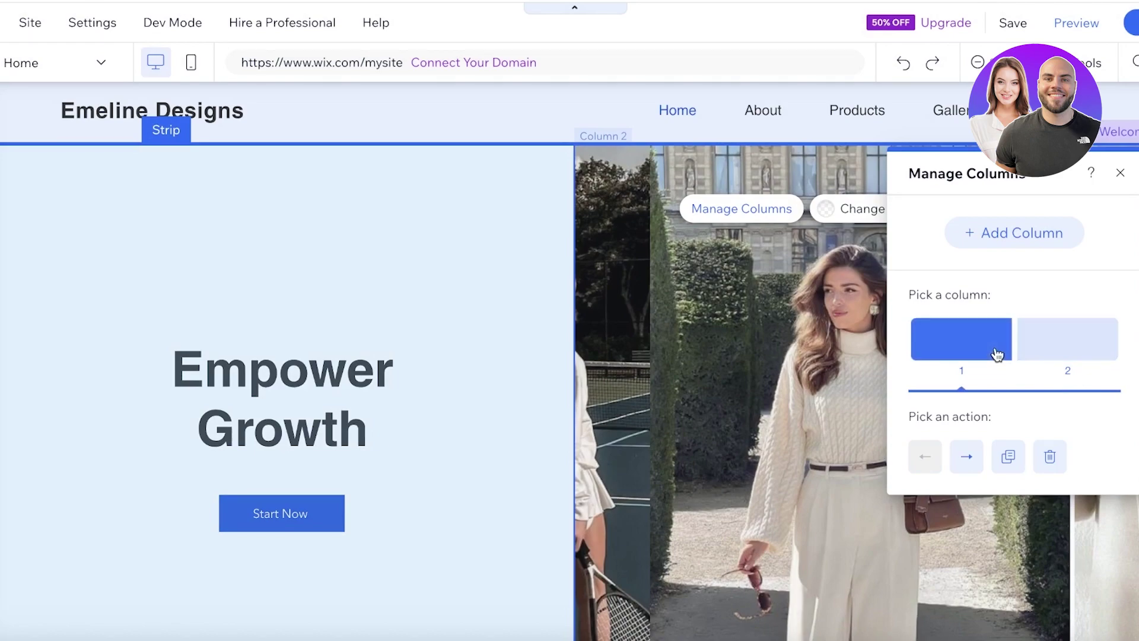
left_click(1089, 355)
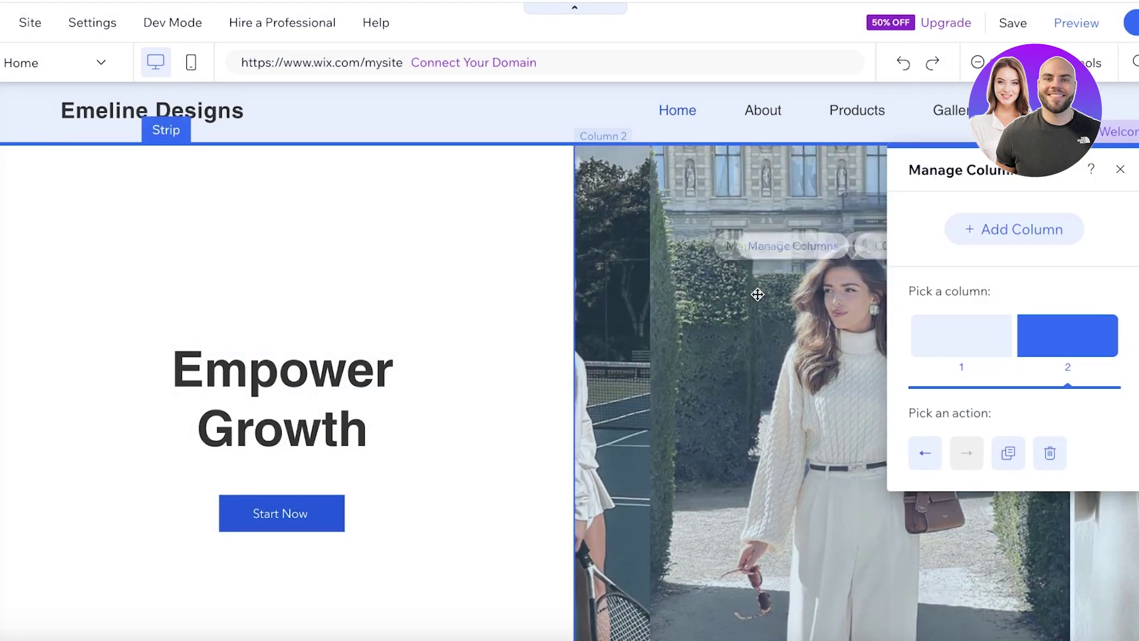
left_click(1011, 225)
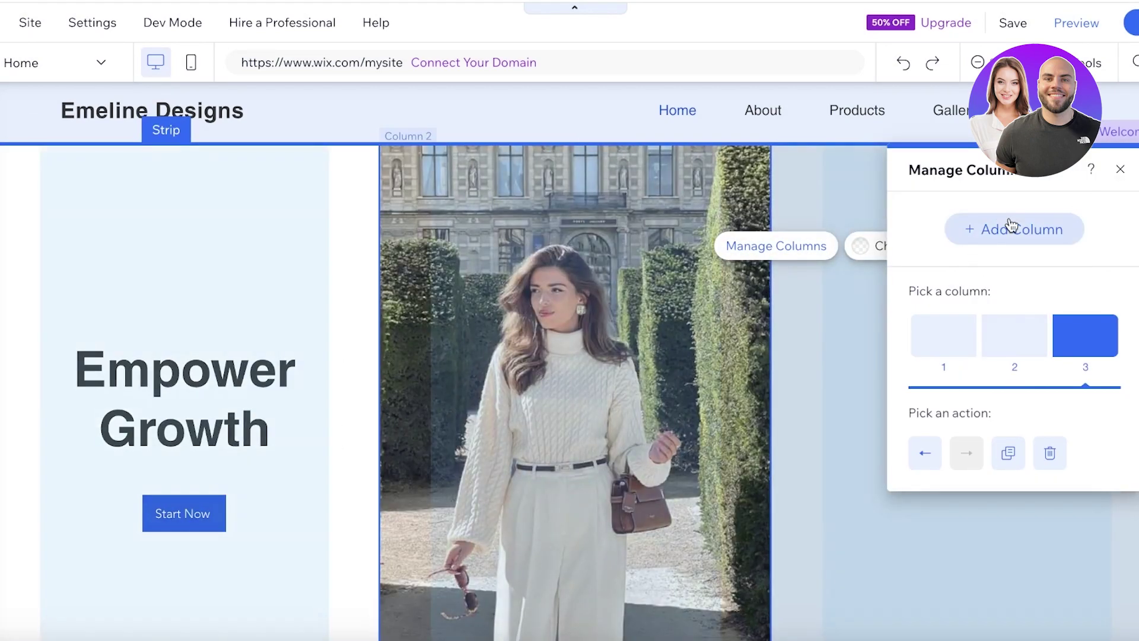
left_click(1120, 170)
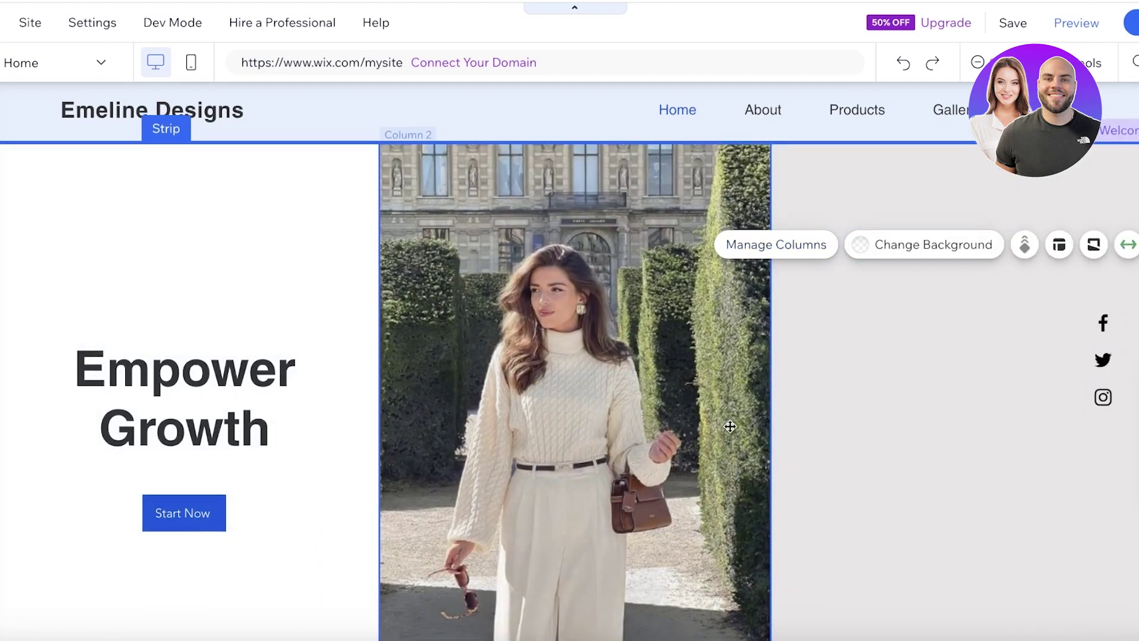
scroll(654, 362, "down", 3)
scroll(654, 362, "up", 3)
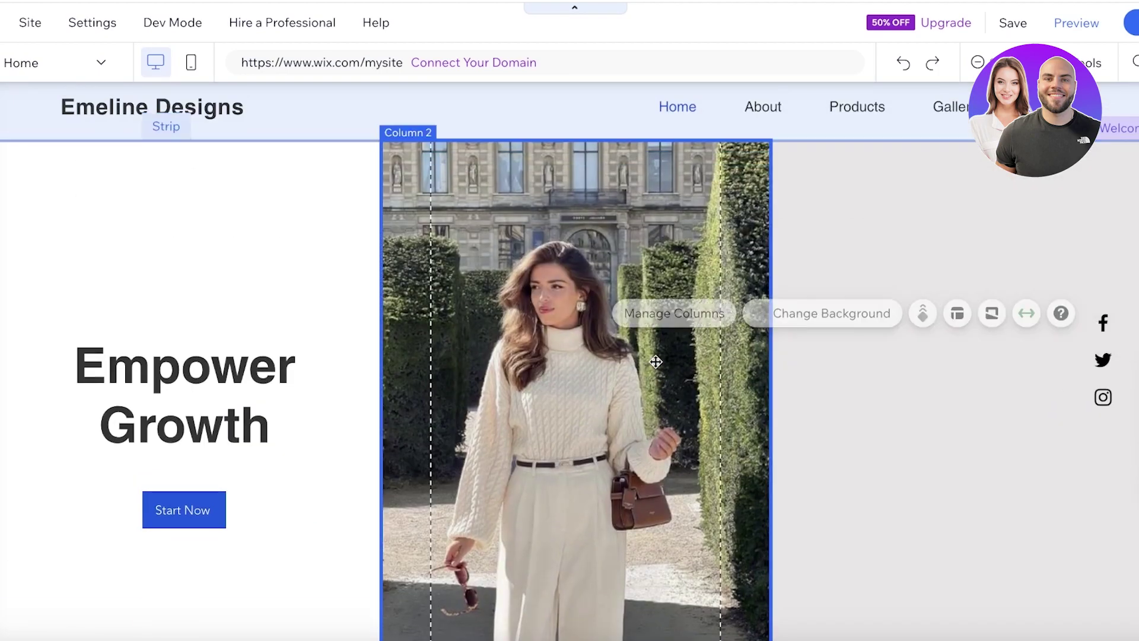
left_click(905, 64)
scroll(781, 593, "down", 2)
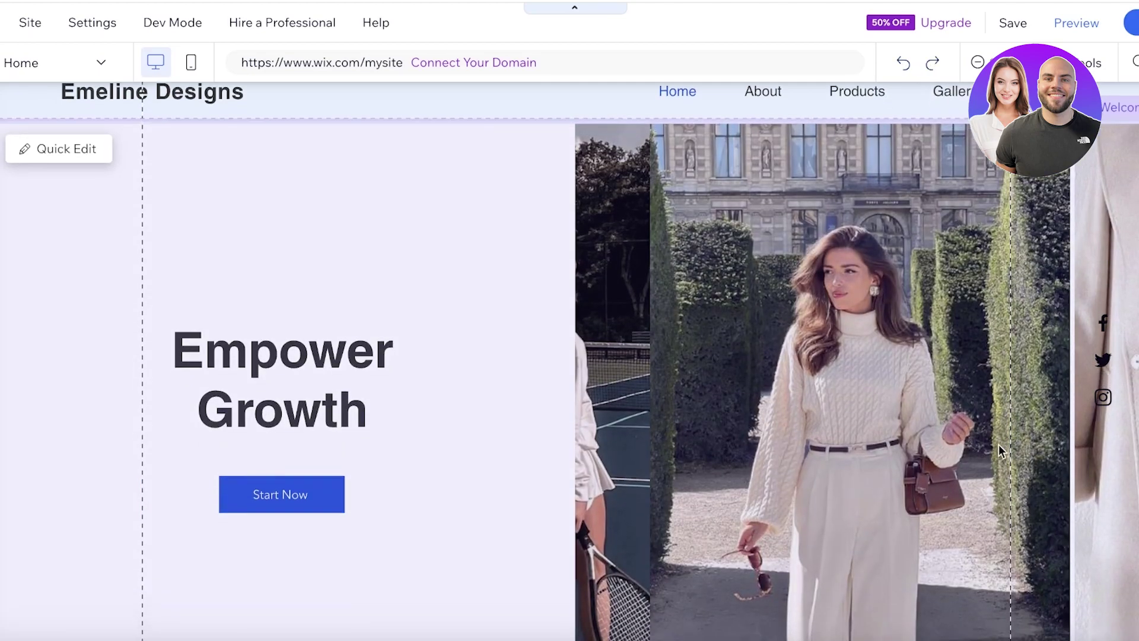
Change the hero heading to 'Spring Summer 24' is here'.
left_click(338, 305)
left_click(335, 298)
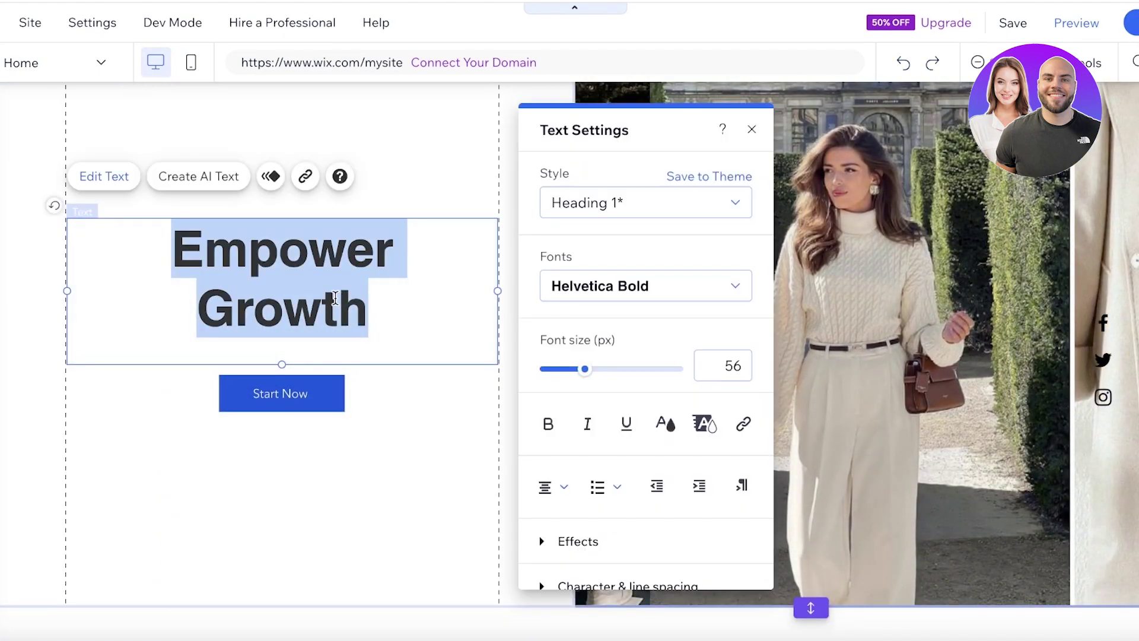
type("A")
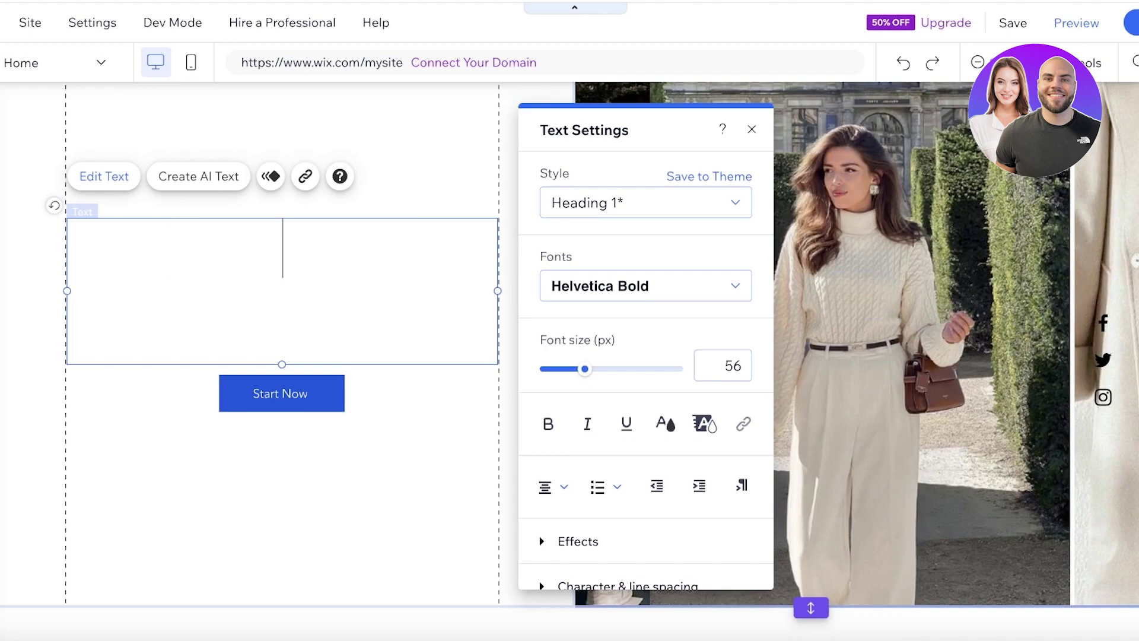
type("Spring Summer ")
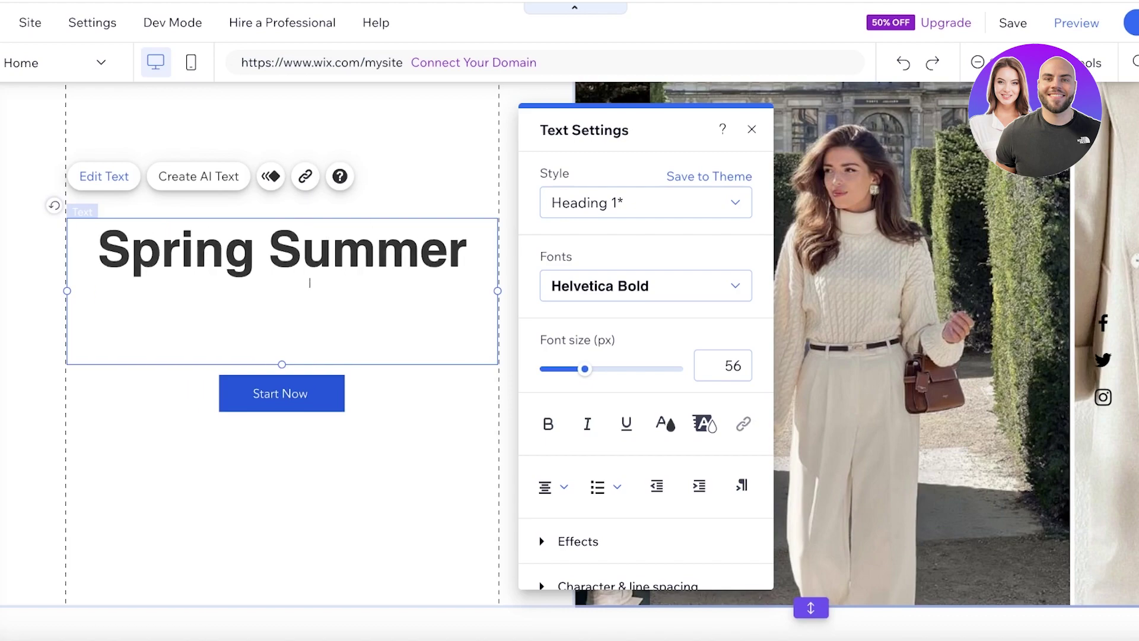
type("24;")
key("BackSpace")
type("' is here")
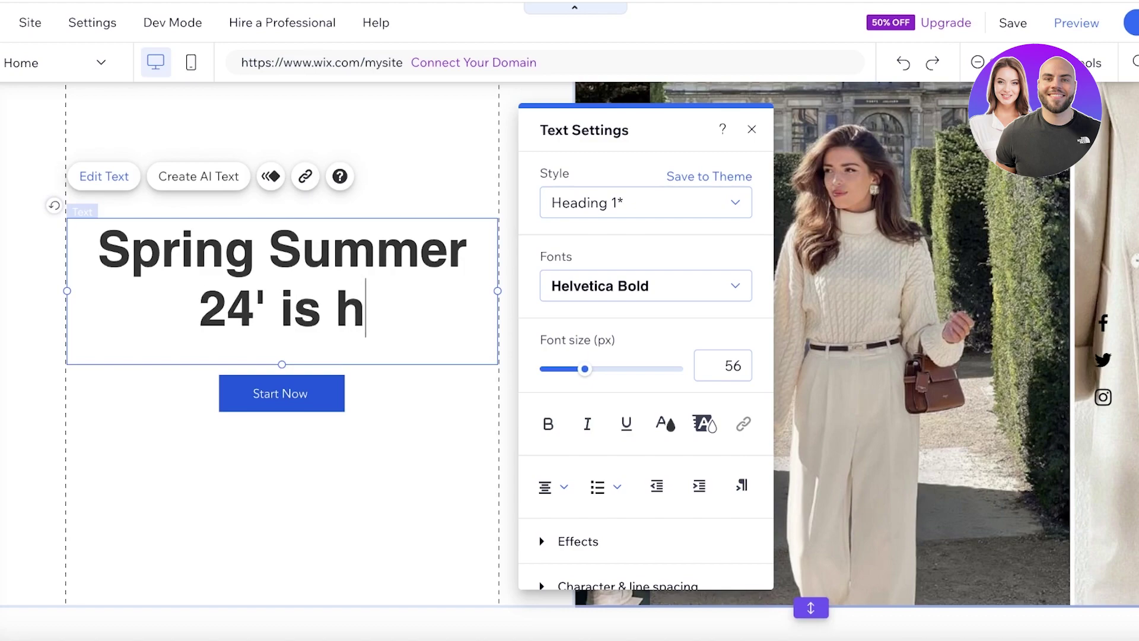
Change the Start Now button label to 'Shop Now'.
left_click(309, 392)
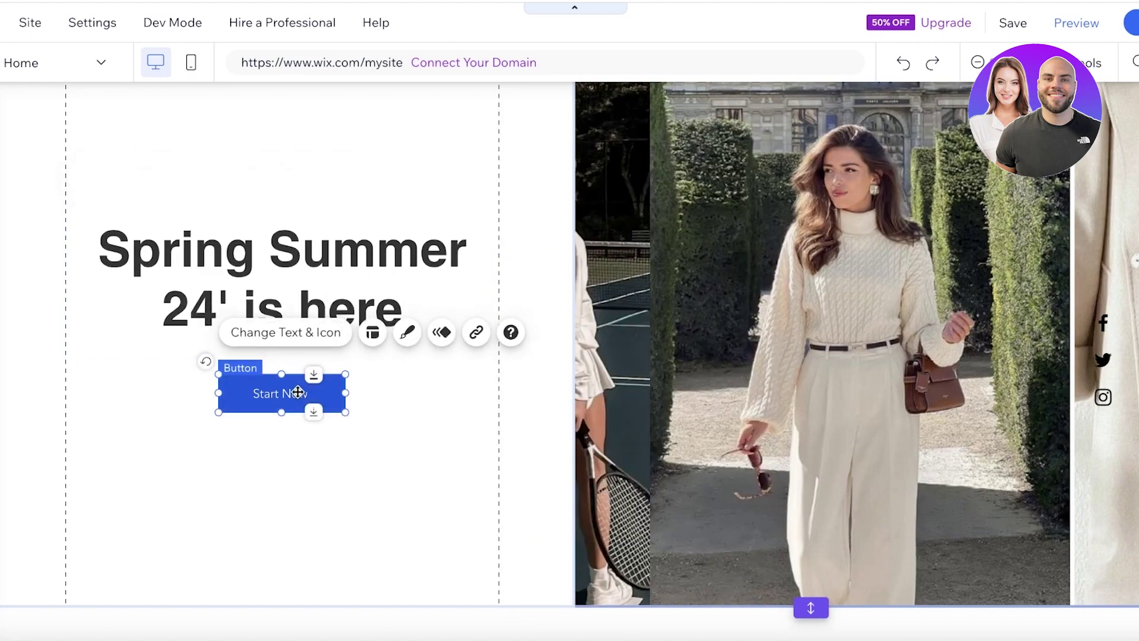
double_click(298, 392)
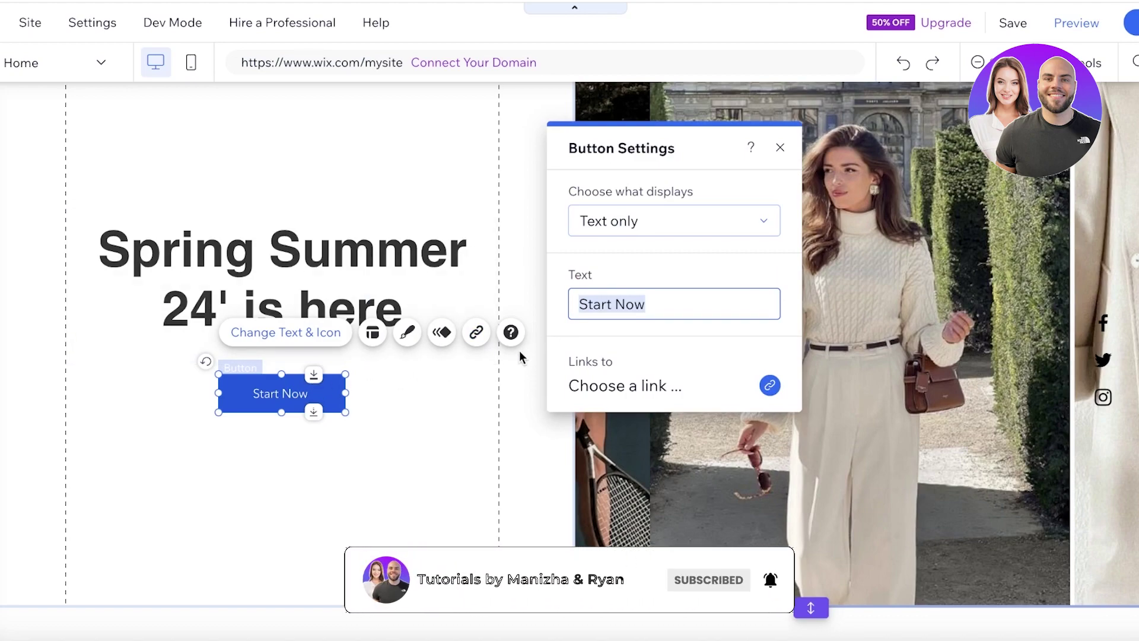
type("G")
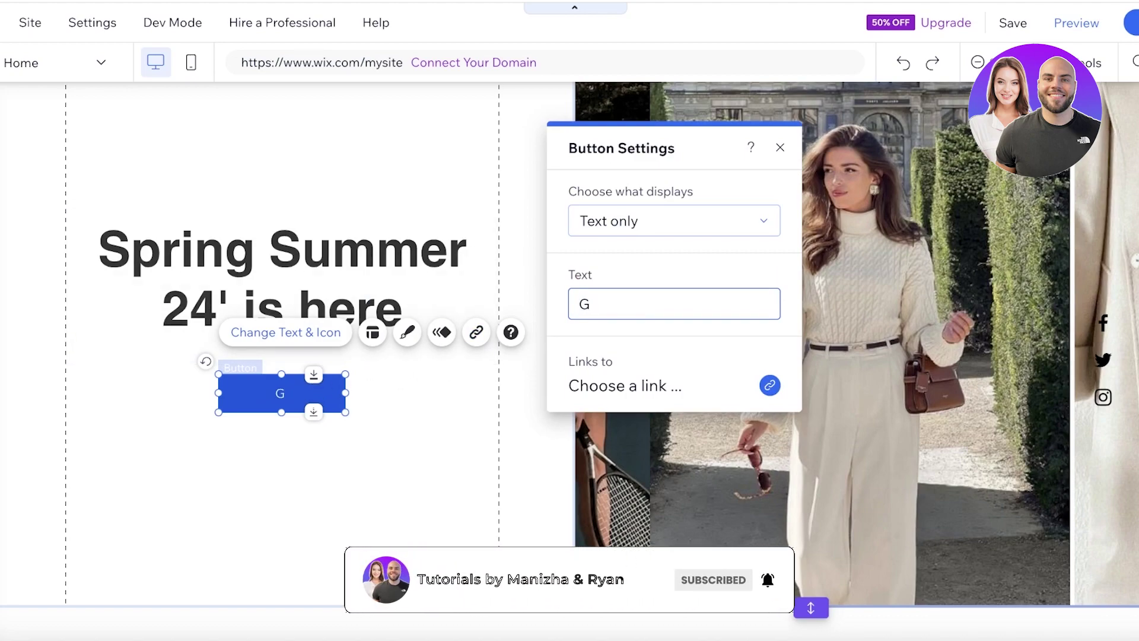
key("BackSpace")
type("Shop Now")
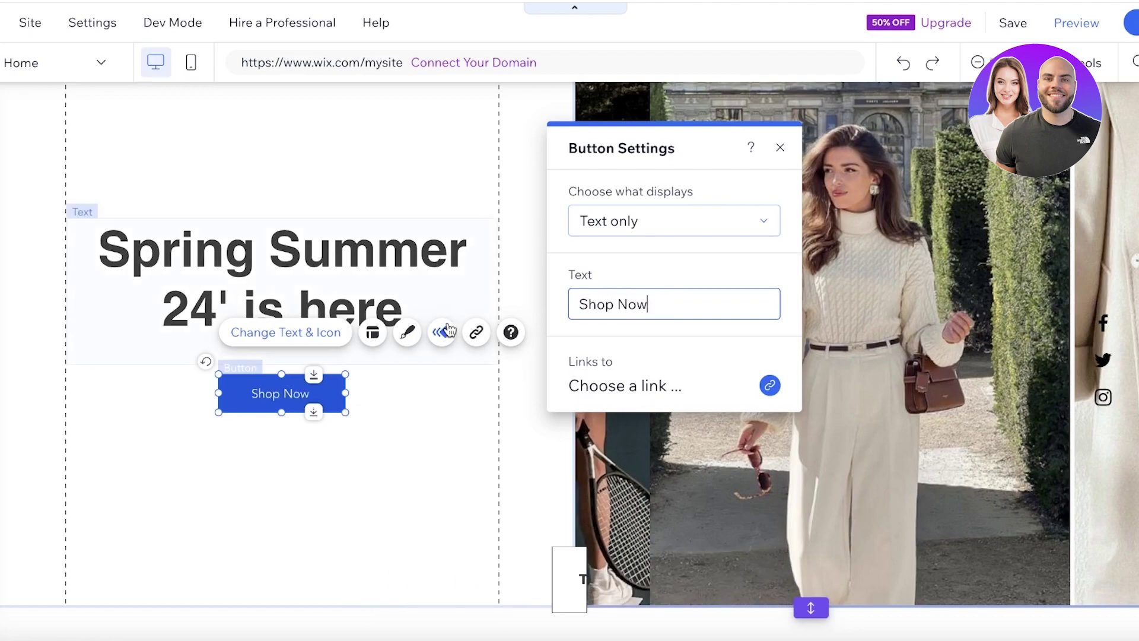
Give the Shop Now button the dark themed design.
left_click(407, 332)
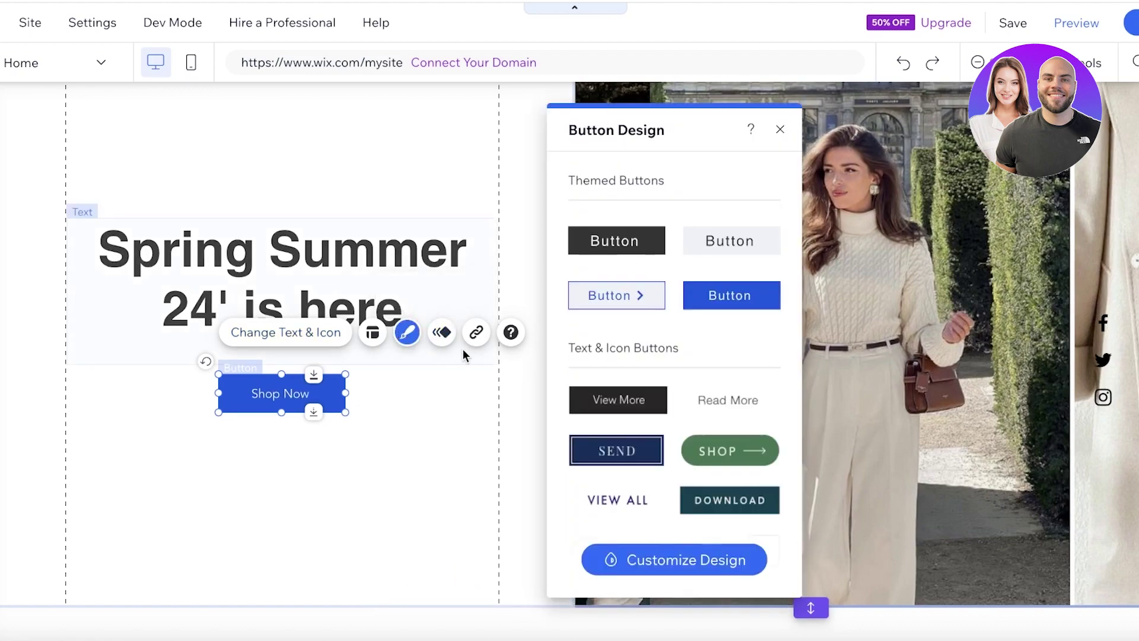
left_click(654, 246)
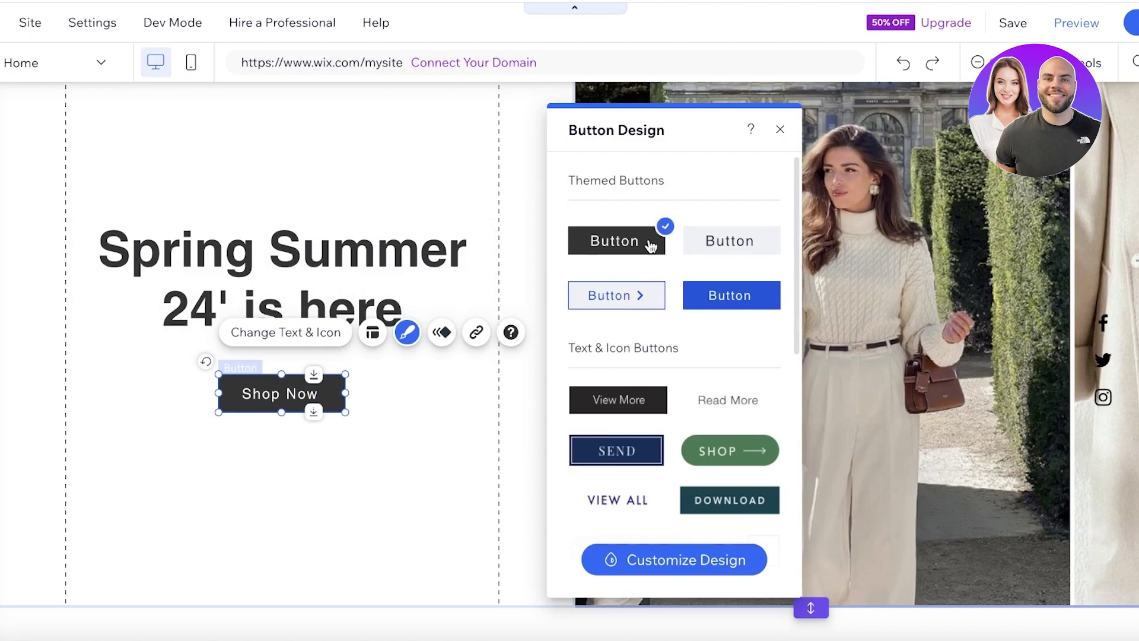
left_click(656, 562)
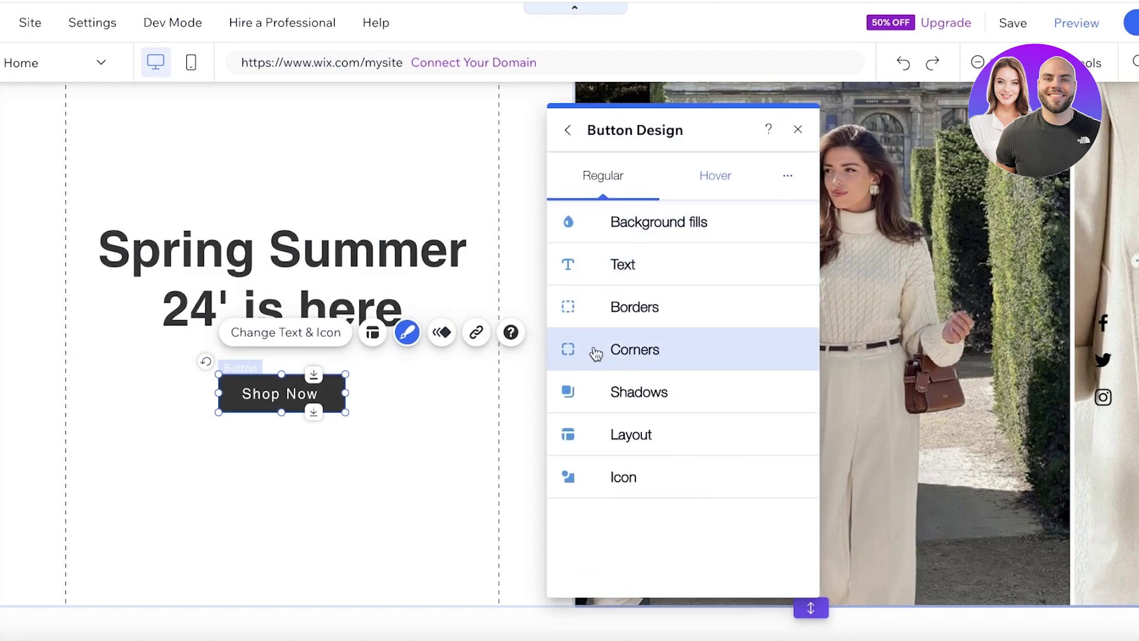
left_click(407, 425)
scroll(315, 364, "down", 10)
scroll(367, 370, "up", 3)
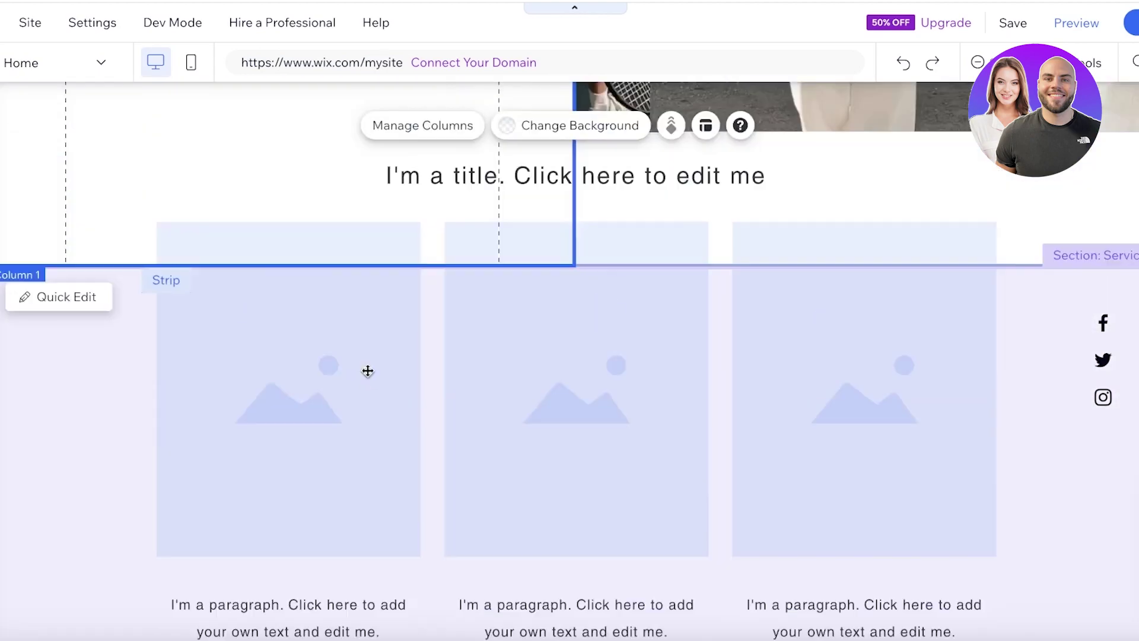
scroll(367, 371, "down", 3)
scroll(65, 425, "up", 1)
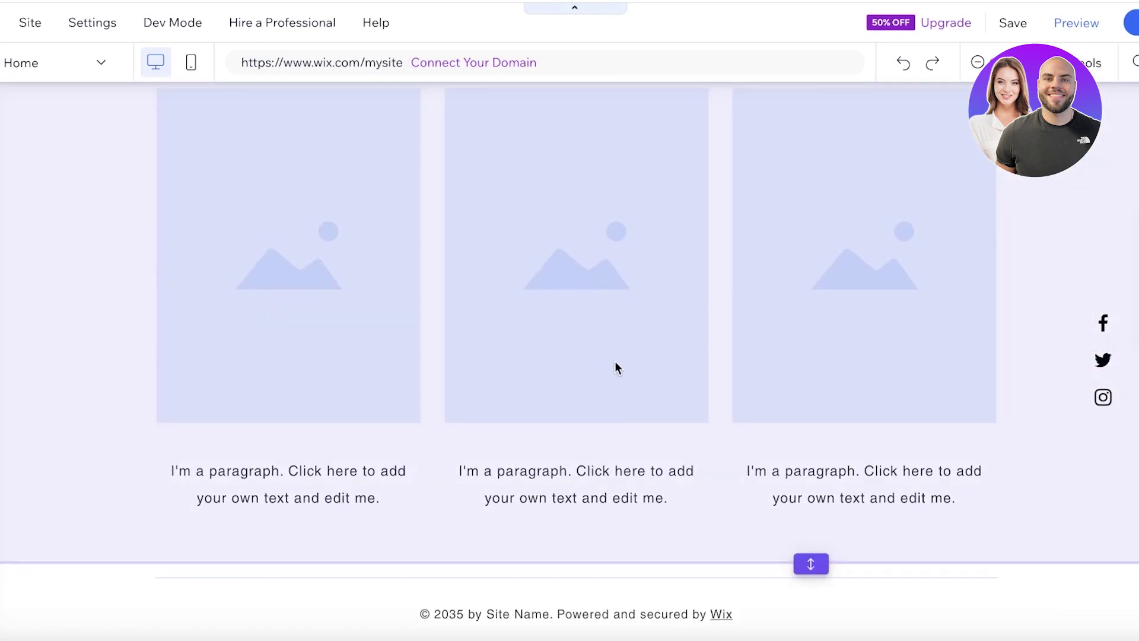
scroll(615, 368, "down", 1)
scroll(781, 356, "up", 15)
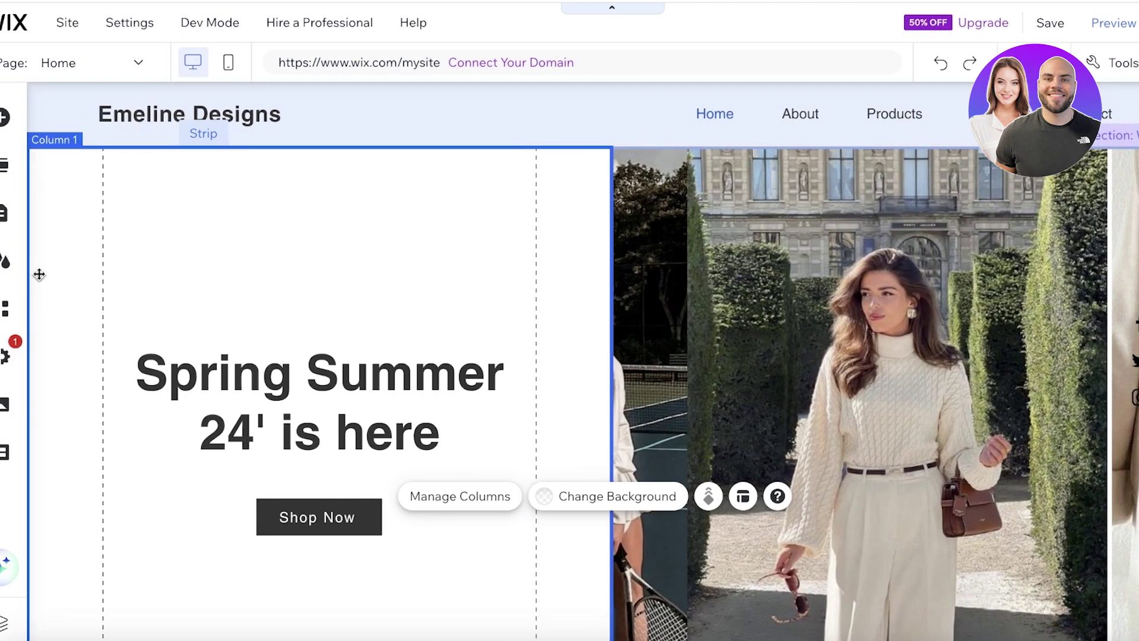
Add the Wix Stores app from the My Business panel to create the Shop page.
left_click(22, 357)
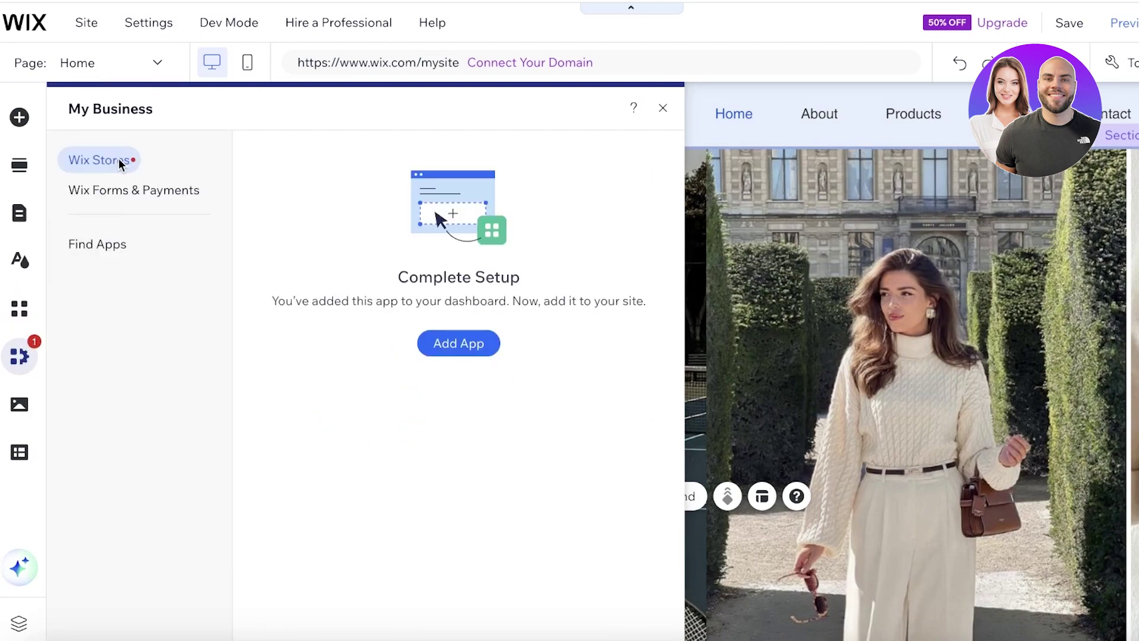
left_click(487, 350)
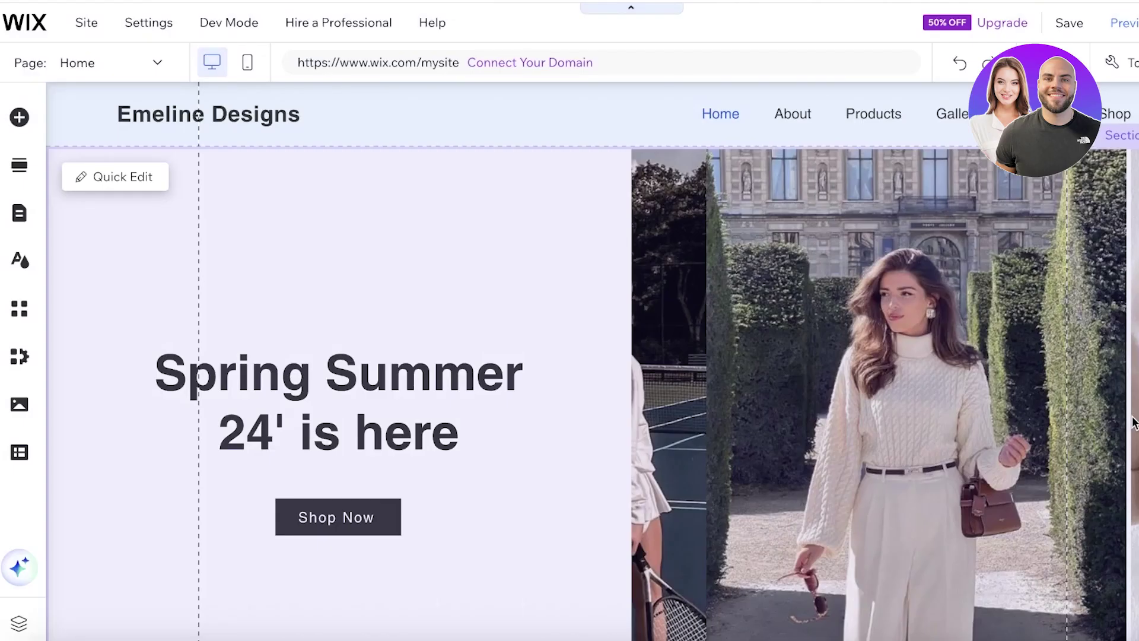
Shift the header's horizontal menu left, then nudge it slightly back right.
scroll(925, 518, "down", 8)
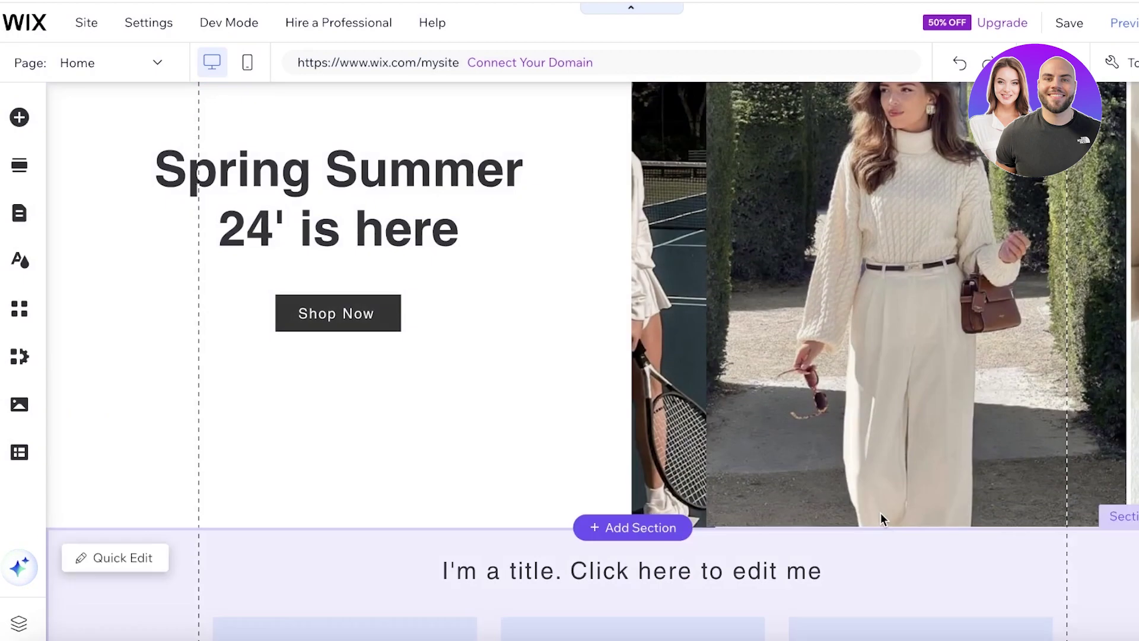
scroll(599, 339, "up", 8)
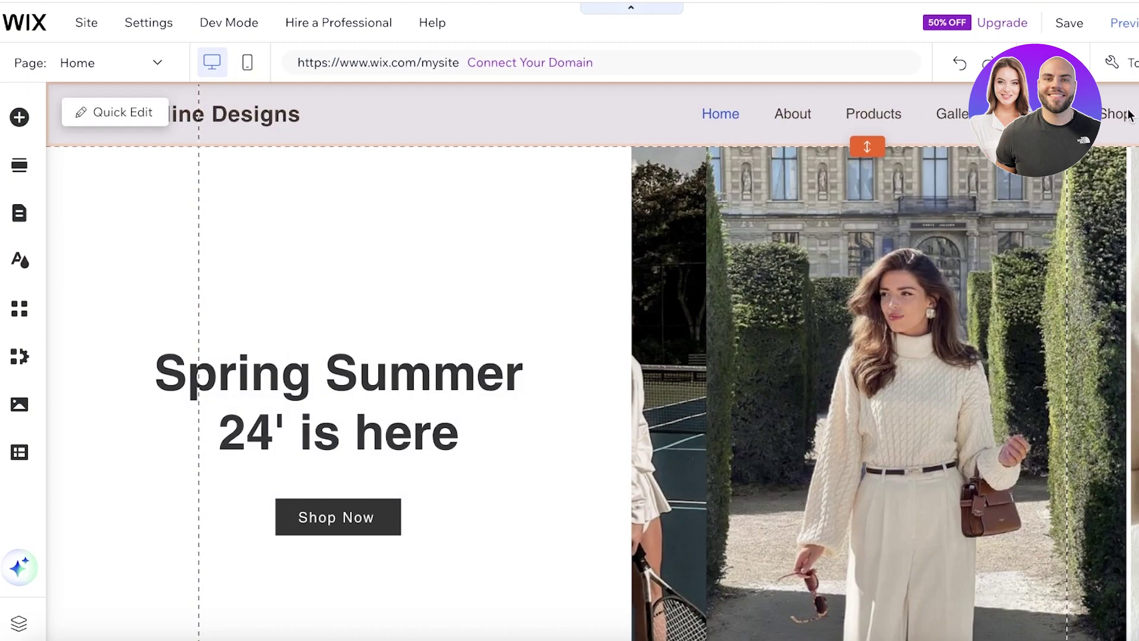
mouse_move(1129, 115)
left_mouse_down()
mouse_move(982, 115)
mouse_move(1132, 111)
left_mouse_up()
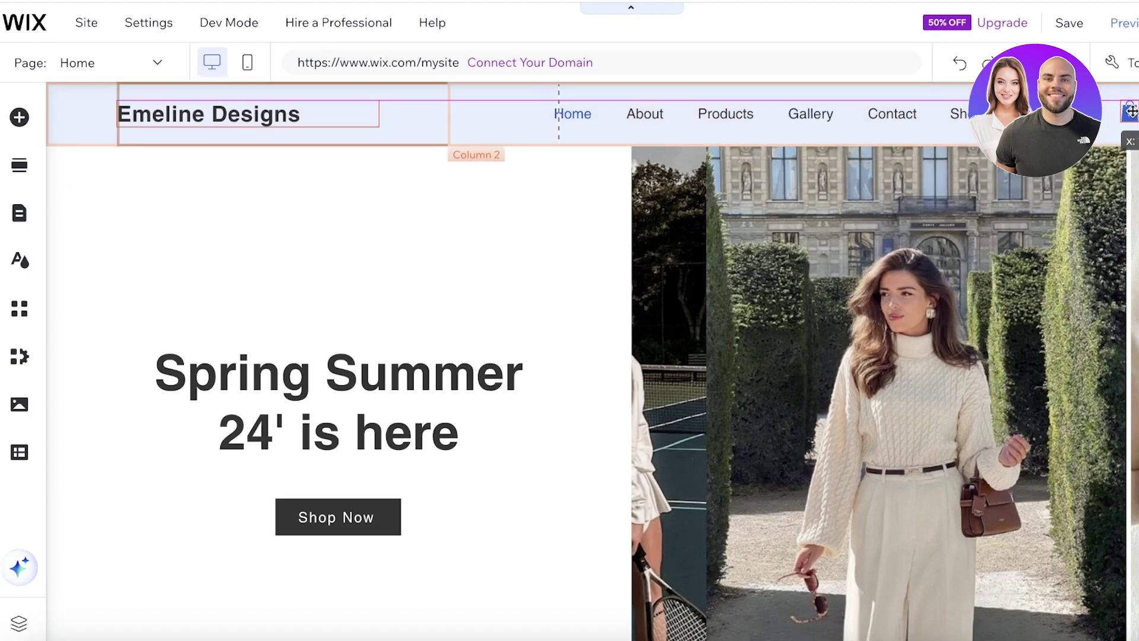
left_click_drag(882, 128, 981, 126)
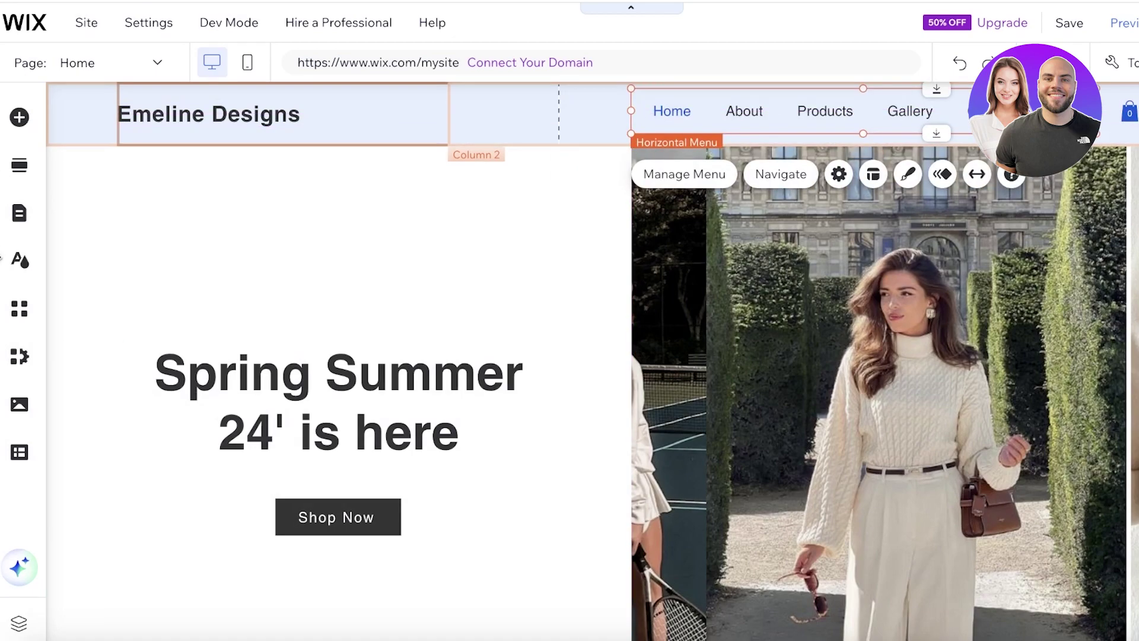
Open the Shop category page from Site Pages and Menu and review its product grid.
left_click(24, 160)
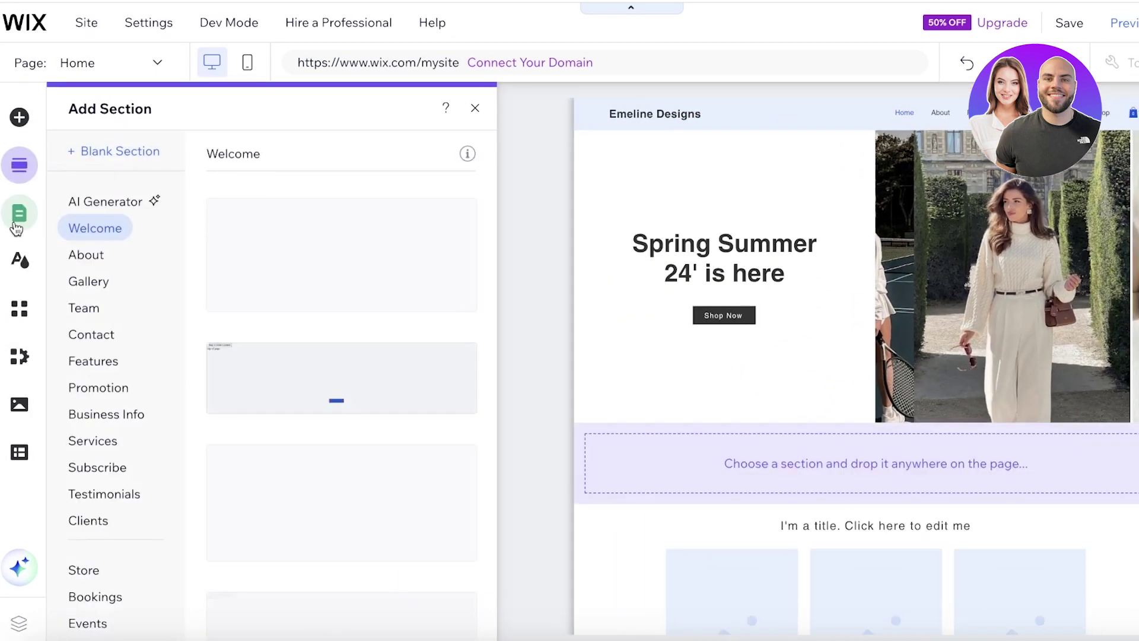
left_click(17, 225)
left_click(18, 220)
left_click(20, 222)
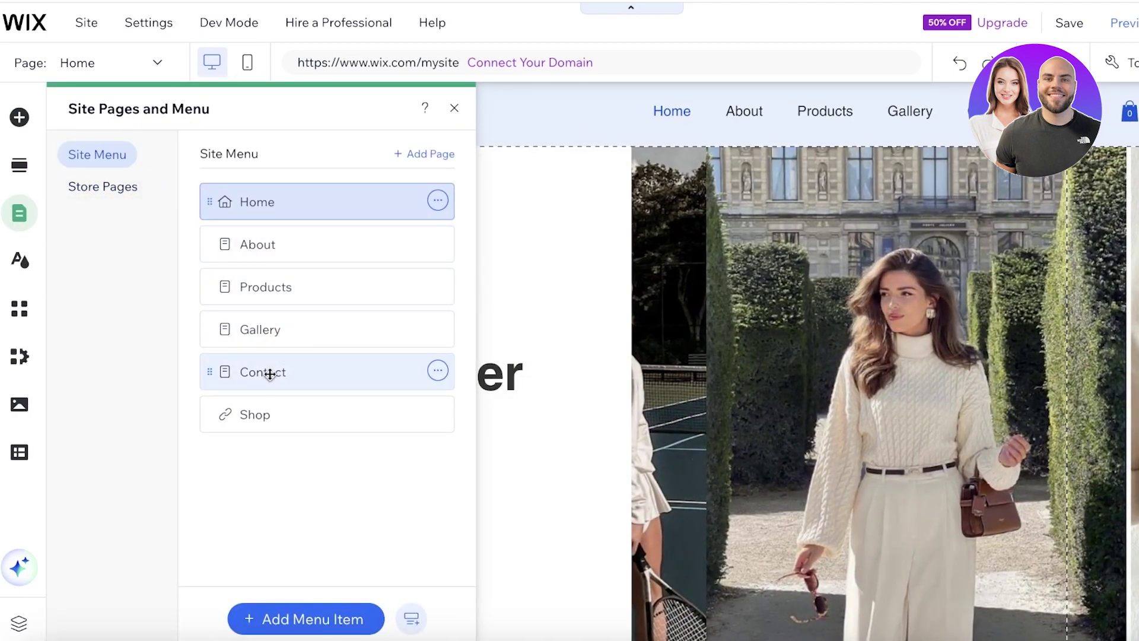
double_click(249, 415)
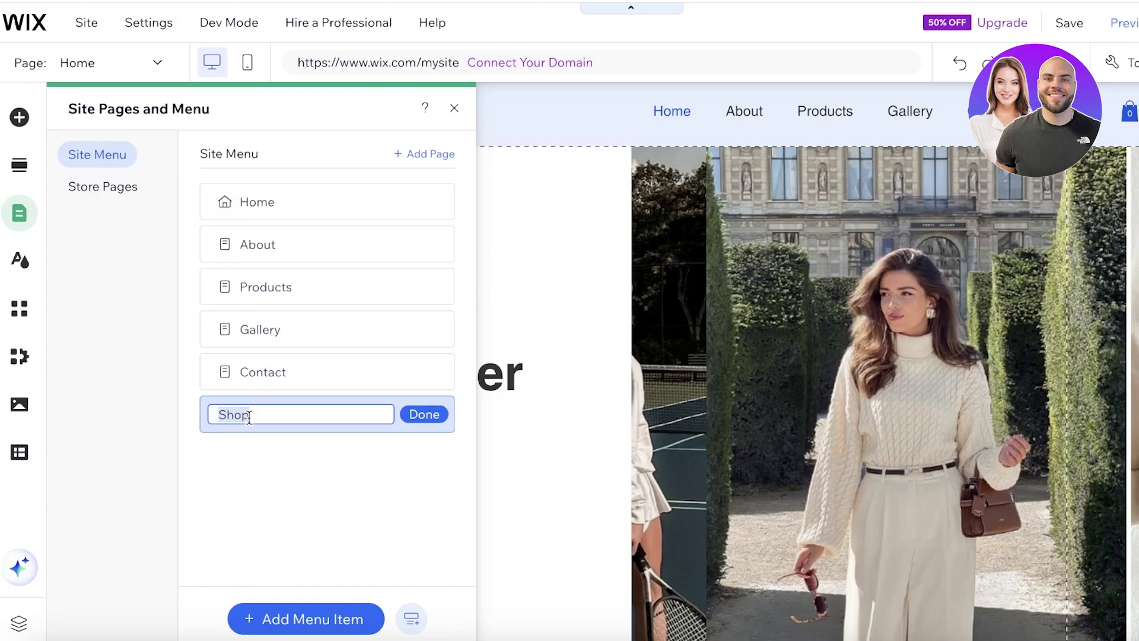
left_click(331, 429)
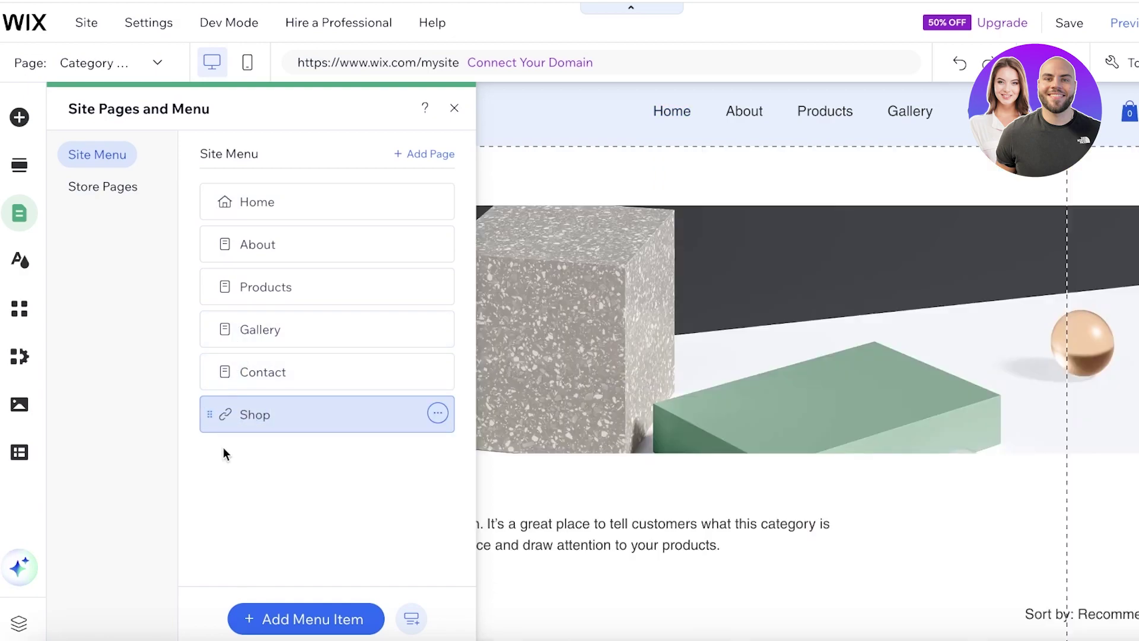
left_click(707, 502)
scroll(466, 376, "down", 10)
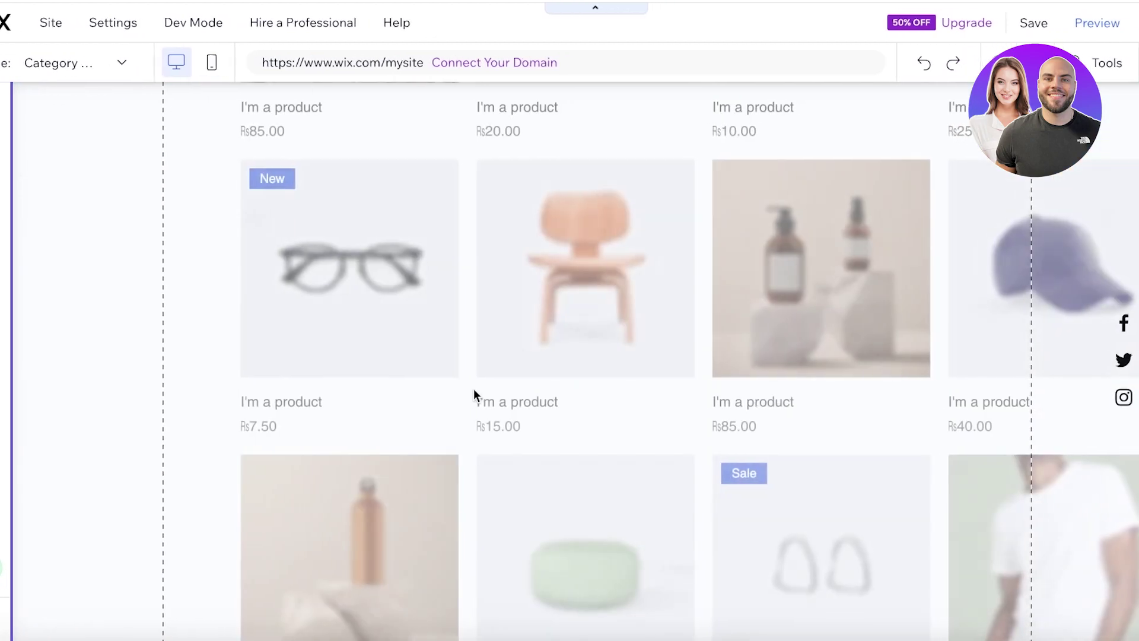
scroll(474, 389, "up", 6)
scroll(158, 420, "down", 11)
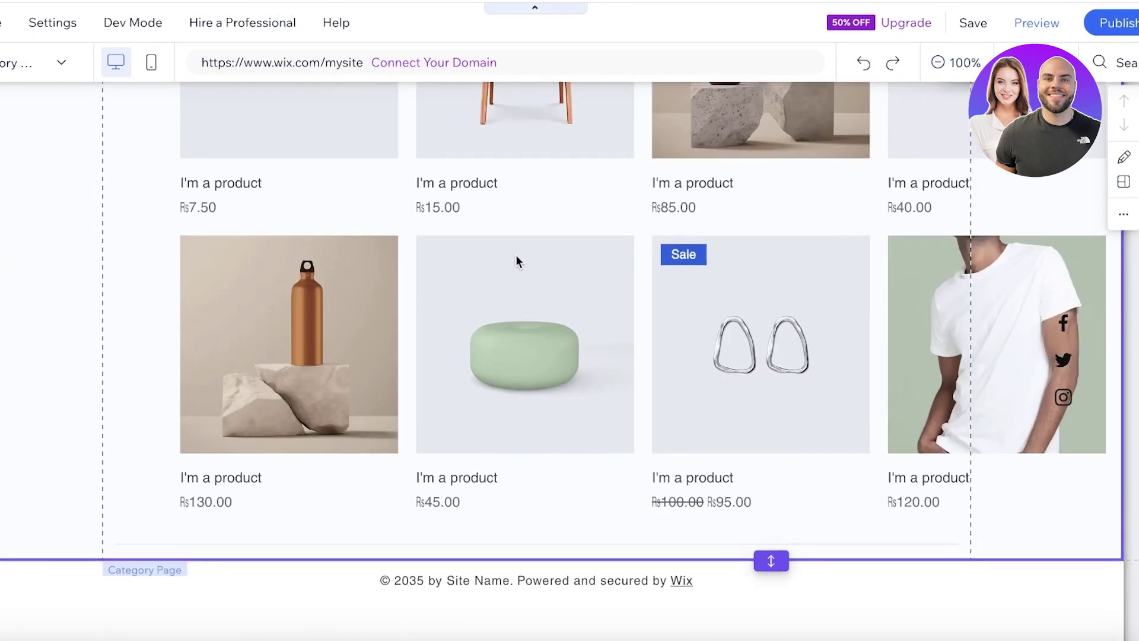
scroll(516, 262, "up", 16)
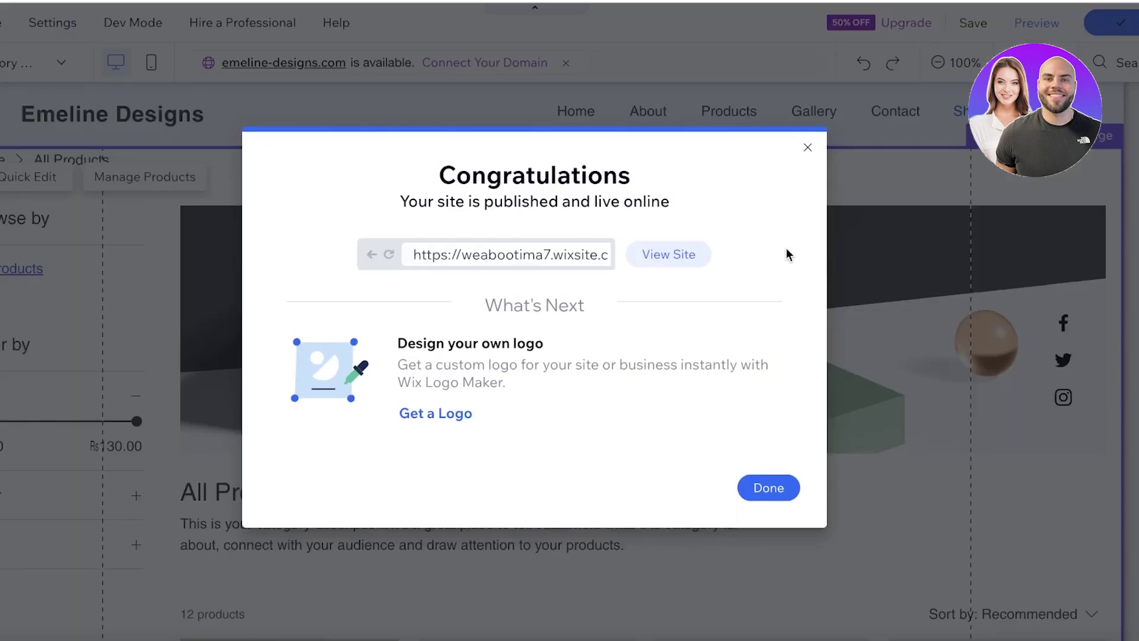
View the published site, then dismiss the Congratulations dialog and mobile-editing prompt.
left_click(701, 259)
left_click(808, 147)
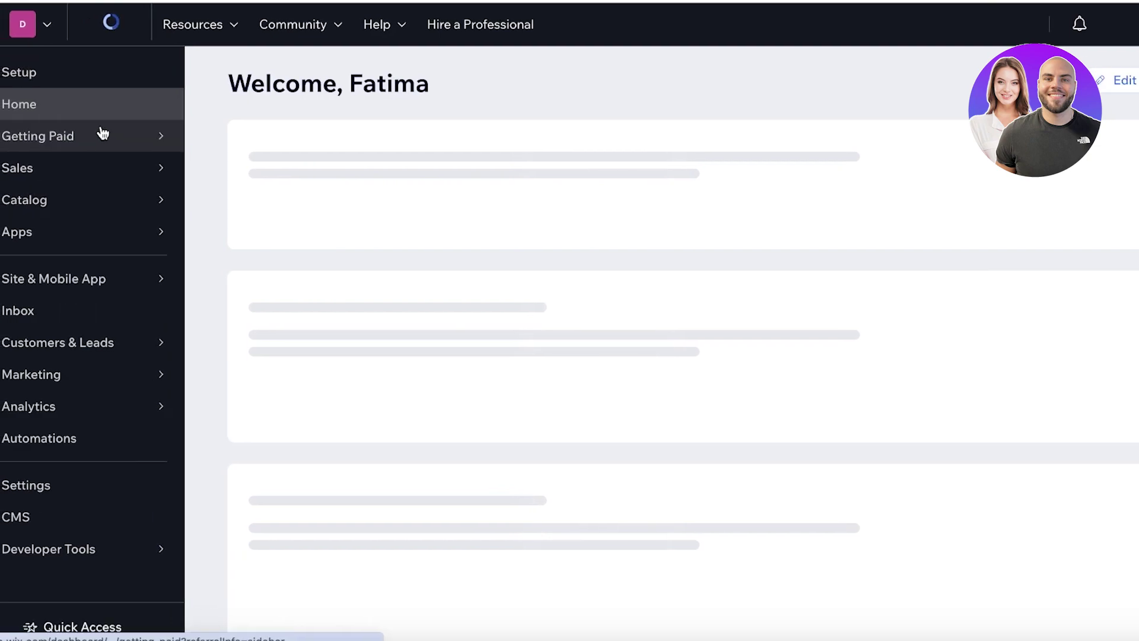
Dismiss the sale popup, open Catalog > Store Products > Products, and select all 12 items.
mouse_move(19, 329)
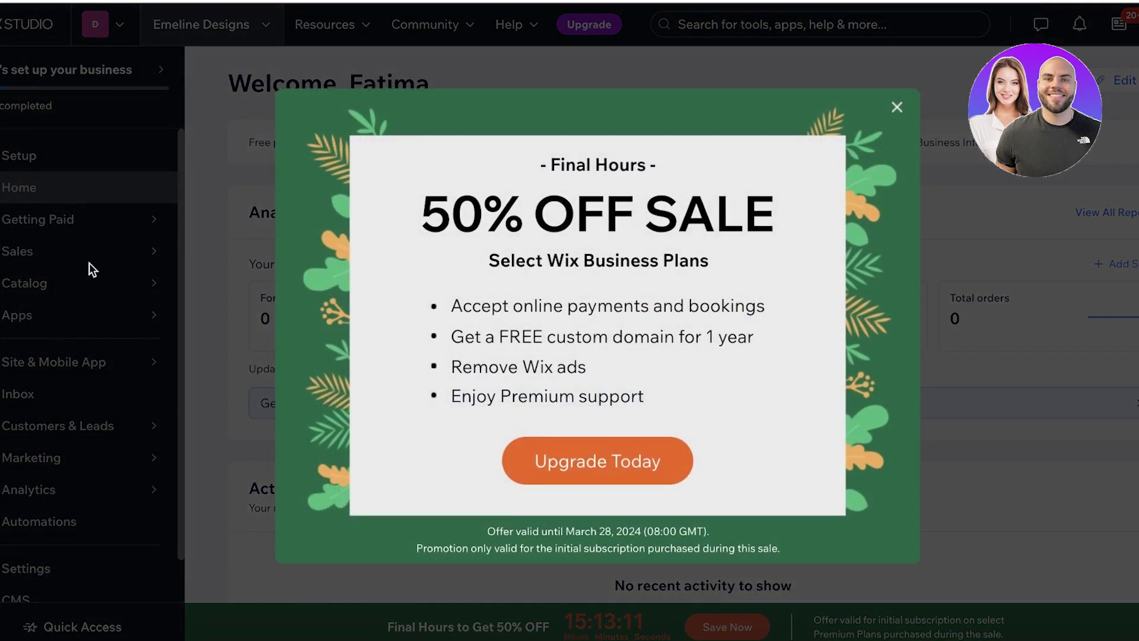
left_click(89, 263)
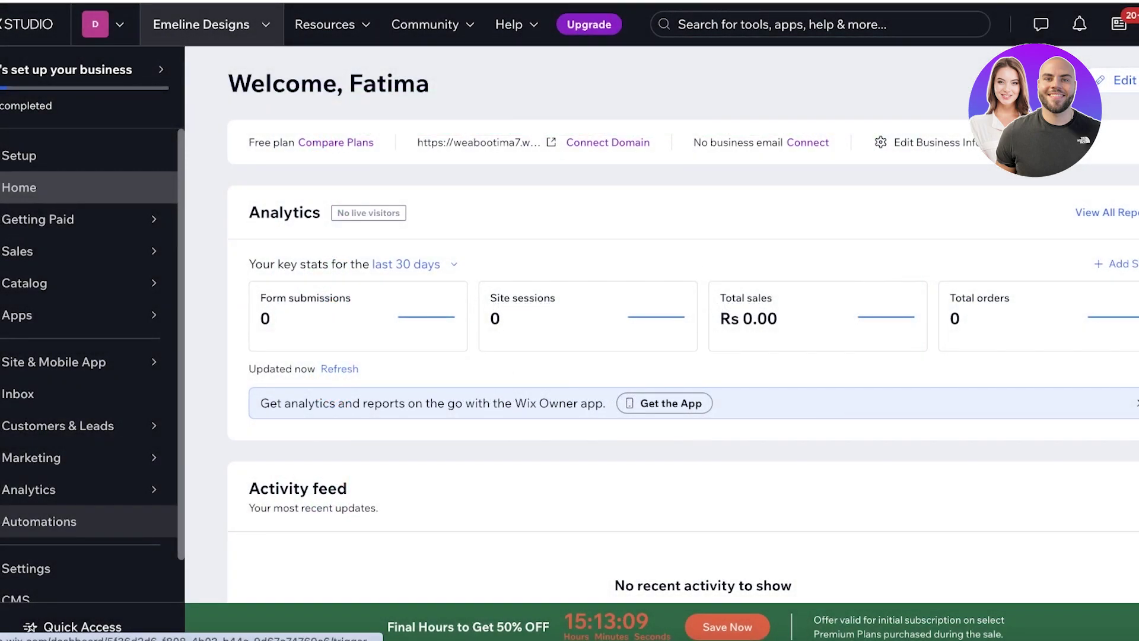
scroll(36, 249, "down", 1)
mouse_move(37, 184)
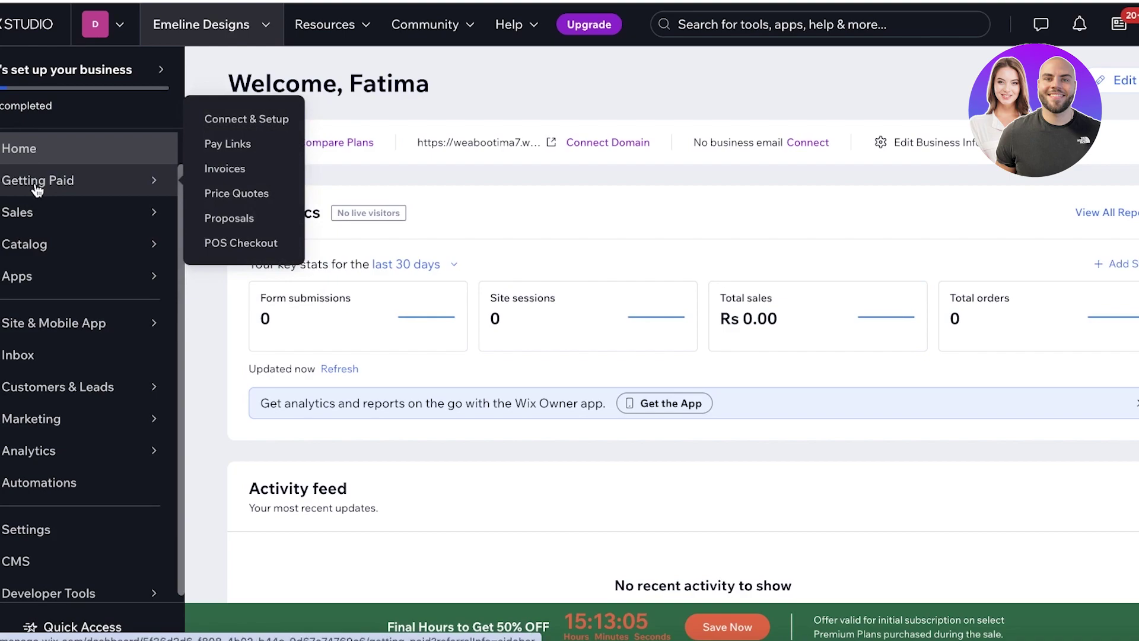
mouse_move(9, 239)
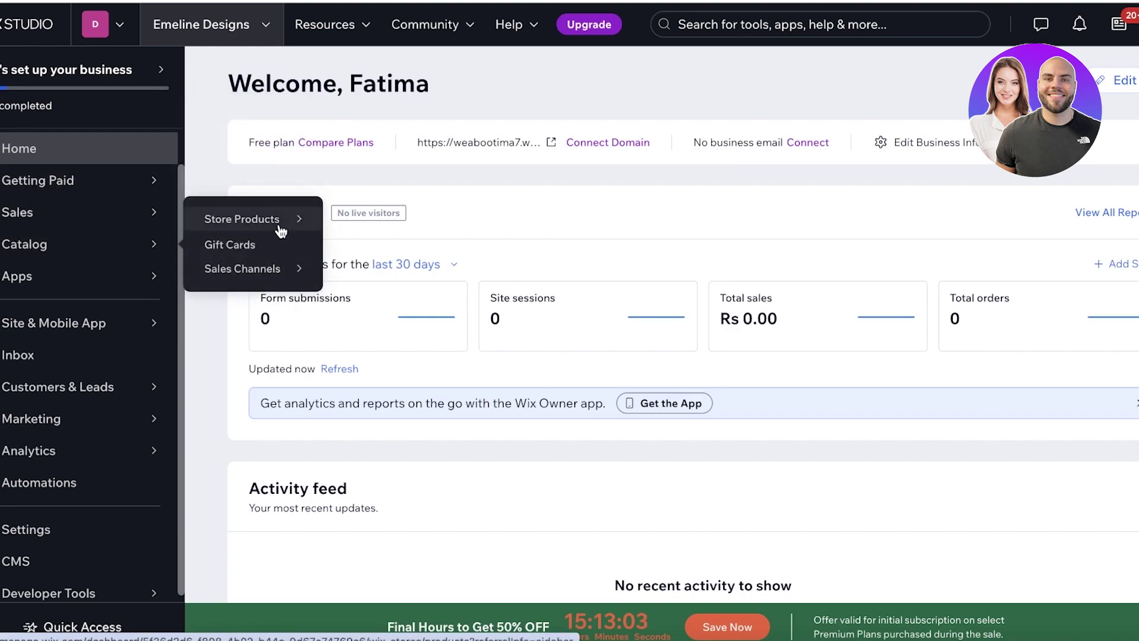
mouse_move(277, 227)
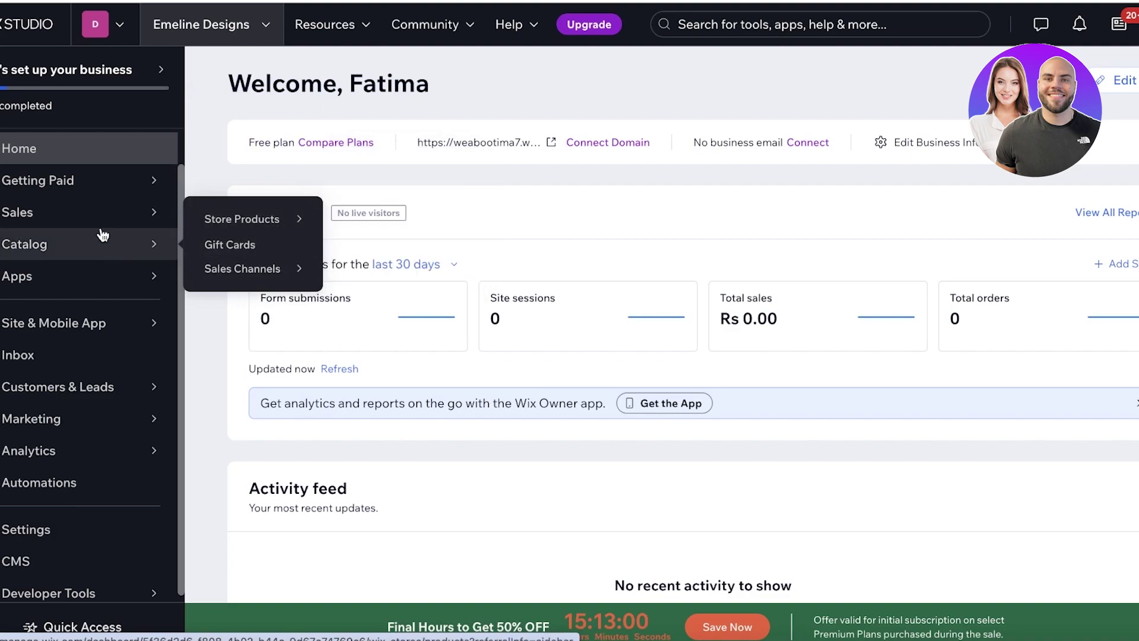
left_click(424, 169)
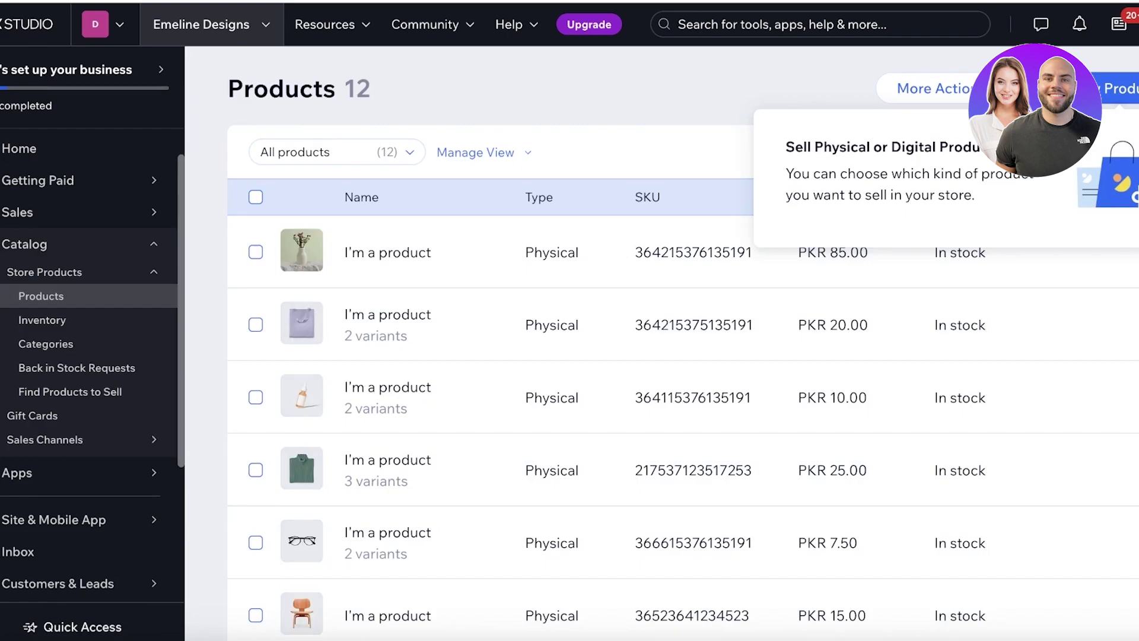
left_click(256, 198)
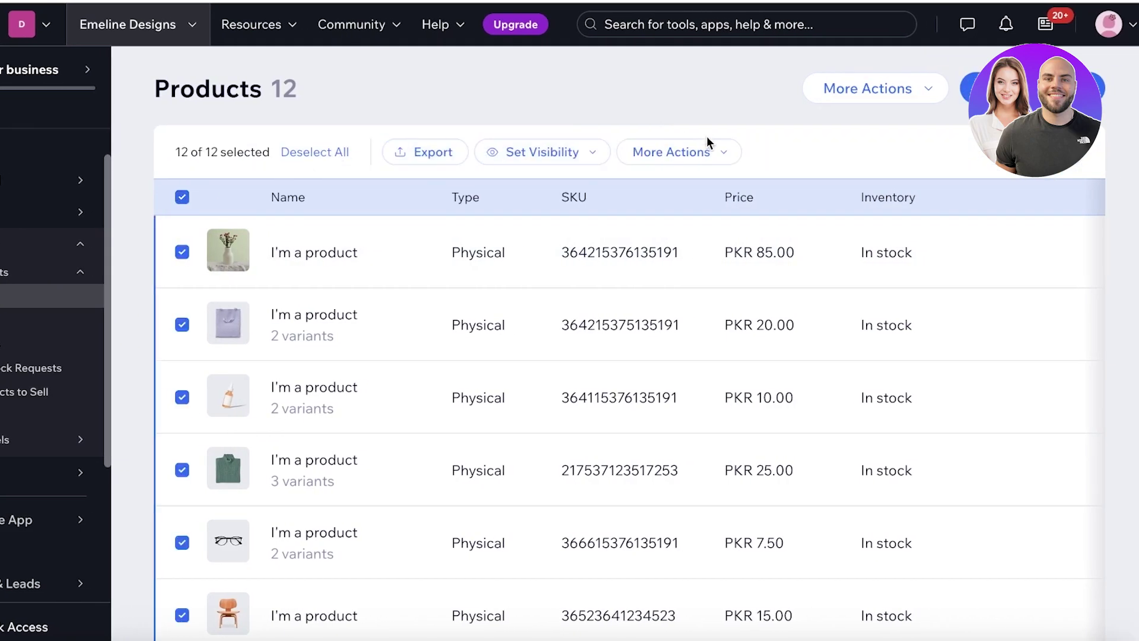
Delete all 12 selected sample products.
left_click(706, 152)
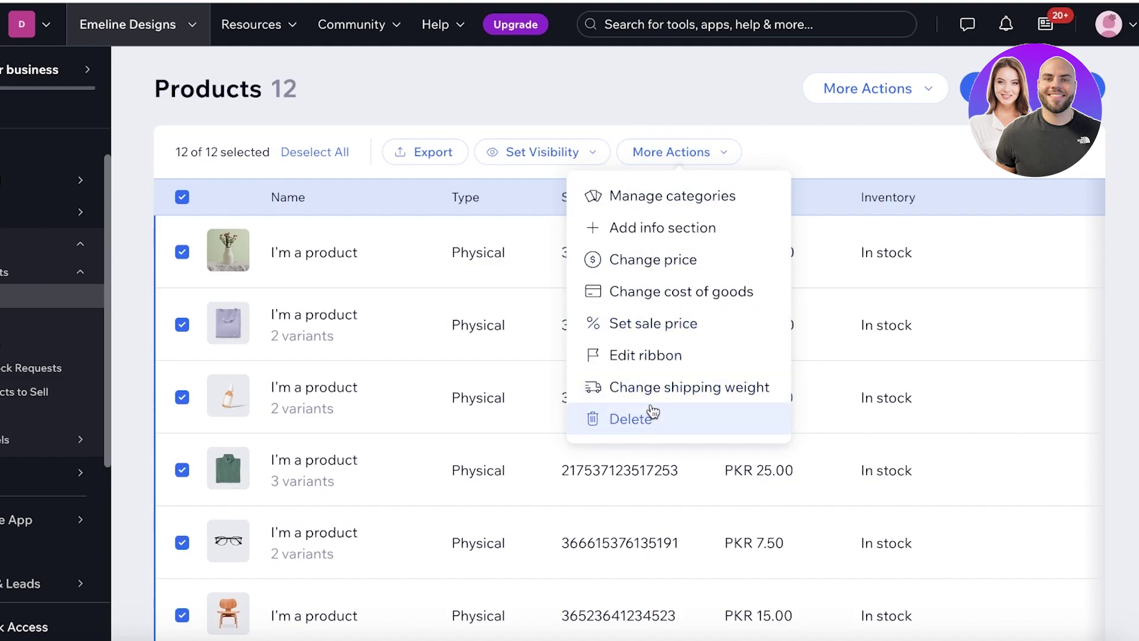
left_click(650, 417)
left_click(740, 425)
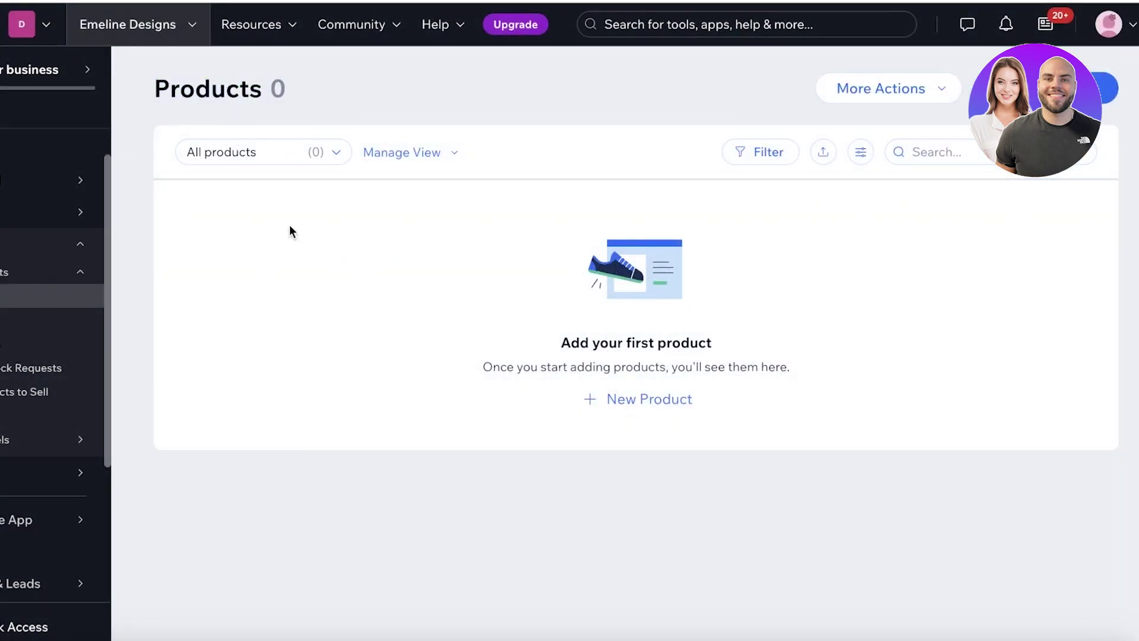
Create a new physical product titled 'Wool Coat'.
left_click(1103, 88)
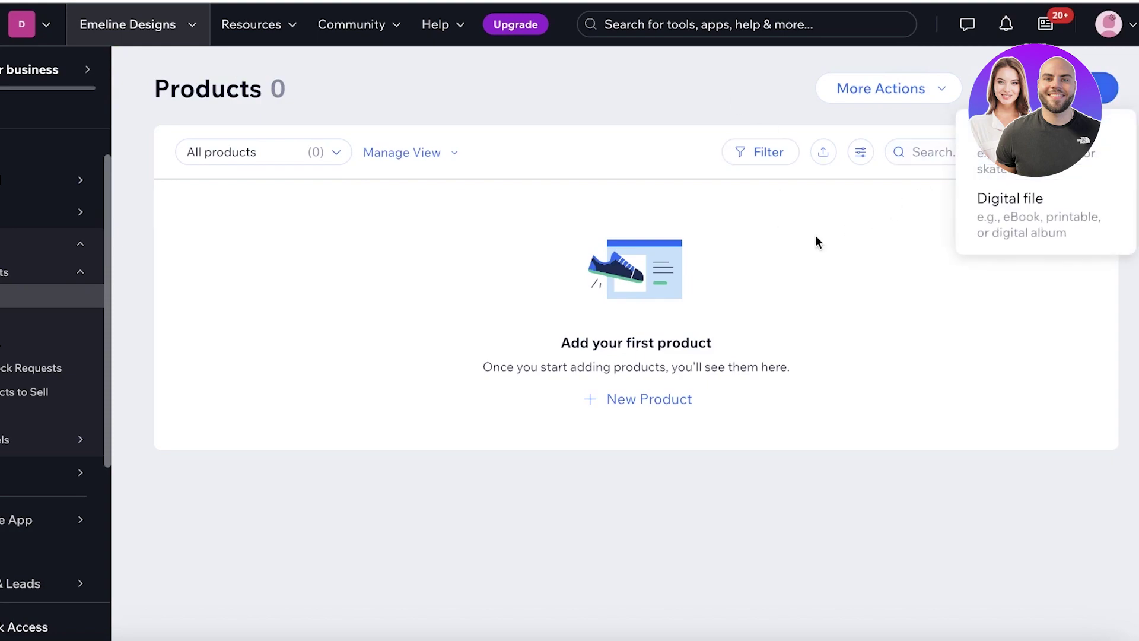
left_click(1044, 153)
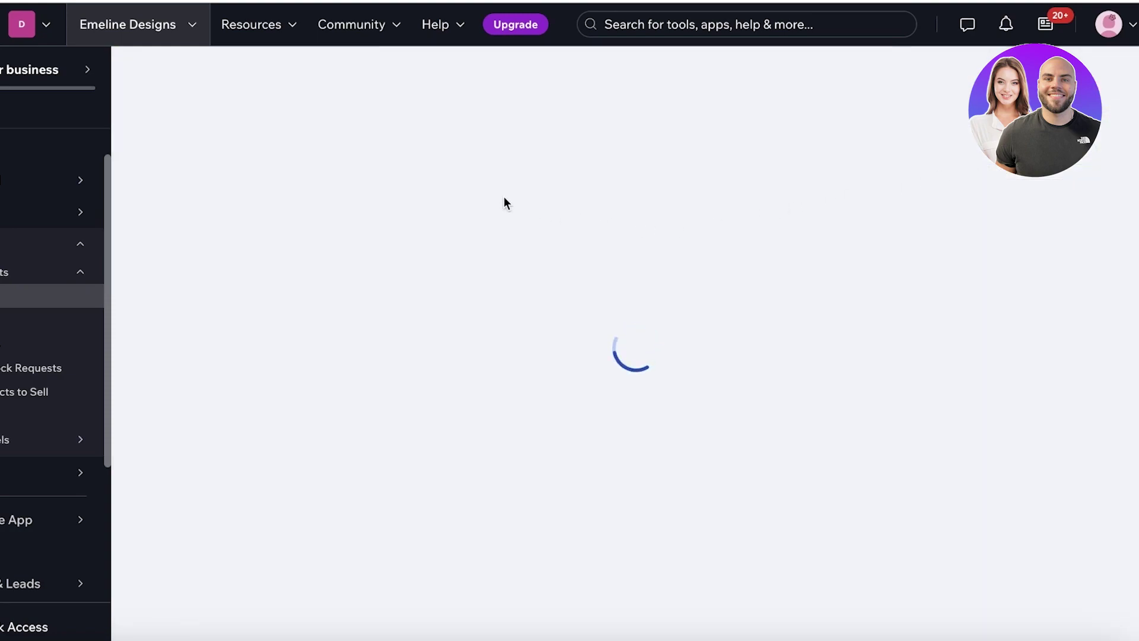
type("Wool oa")
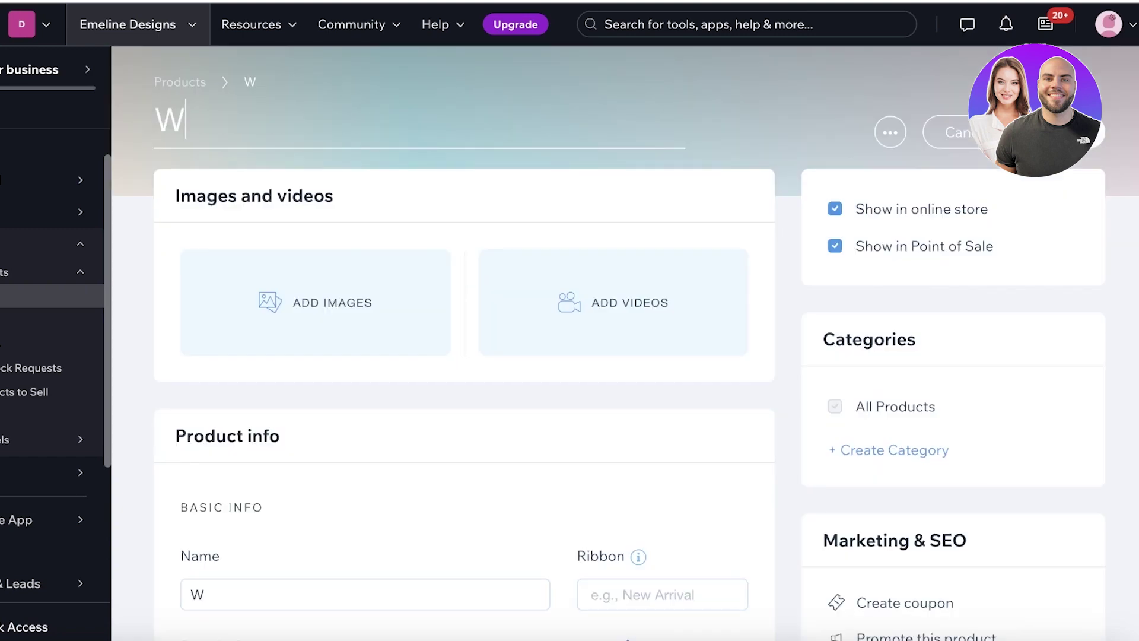
key("BackSpace")
key("BackSpace")
type("Coat")
key("Return")
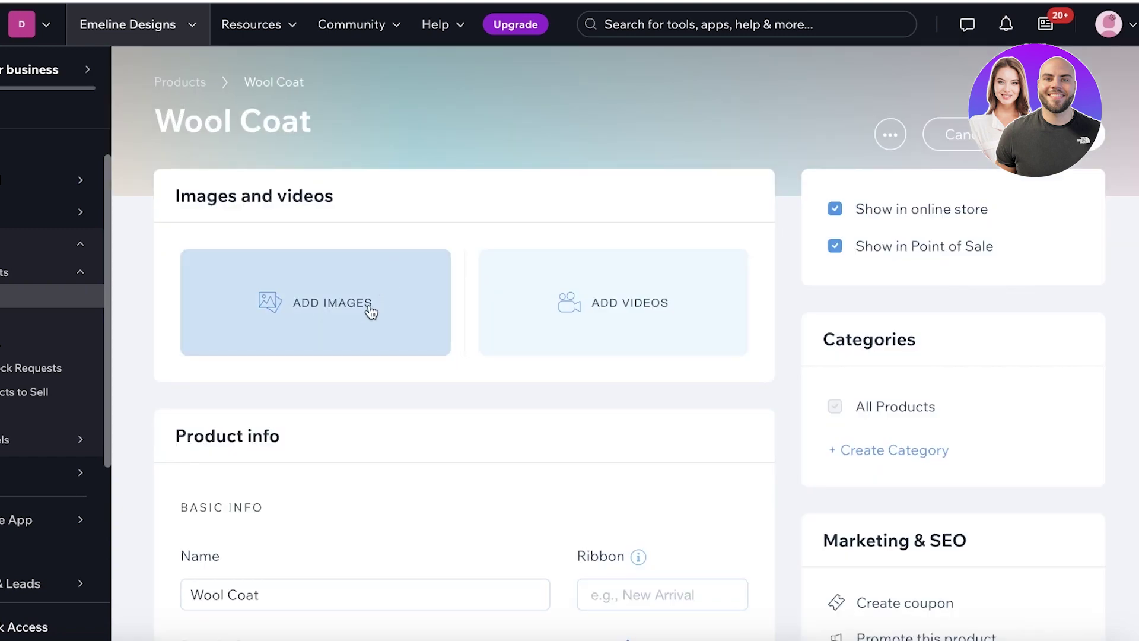
Add the photo 2deb2e69ccc13.jpeg to the Wool Coat product.
left_click(346, 259)
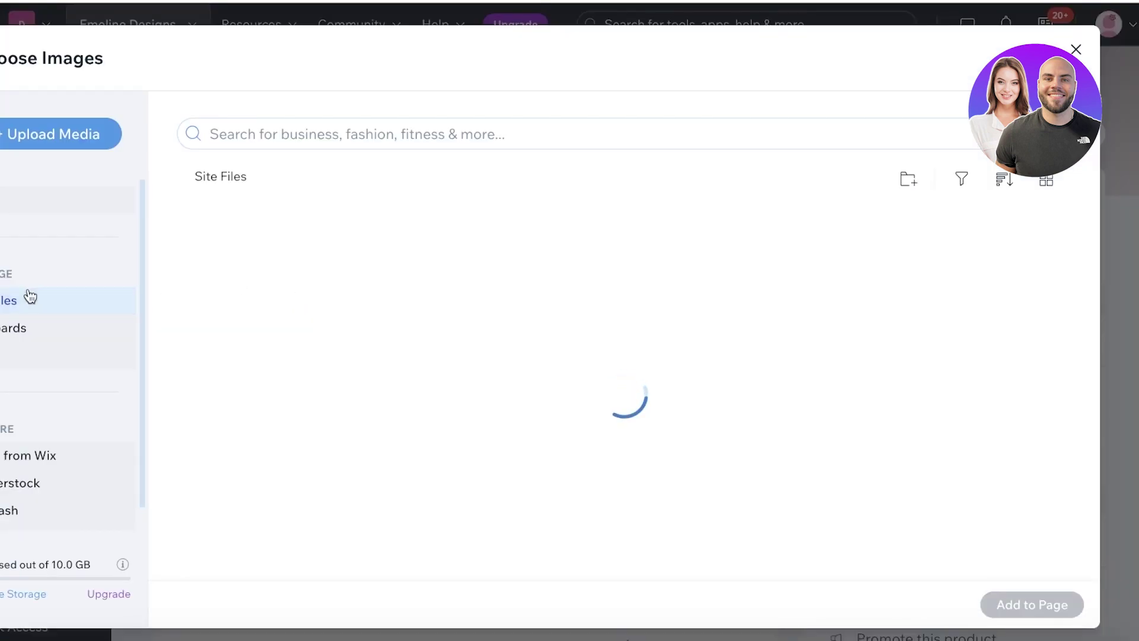
scroll(255, 285, "down", 3)
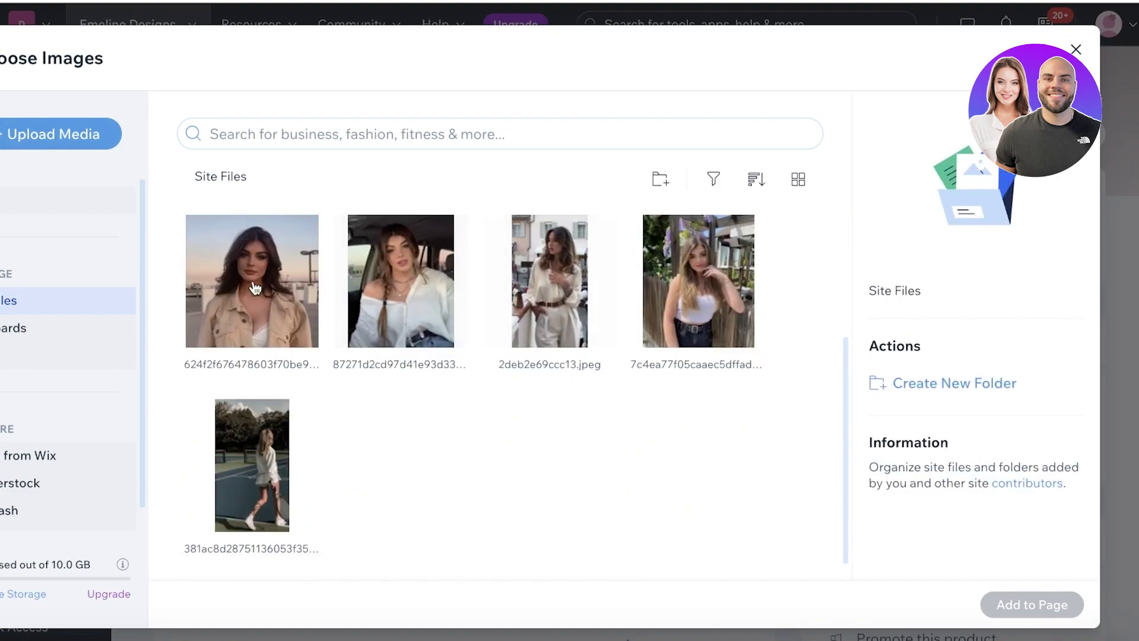
left_click(549, 279)
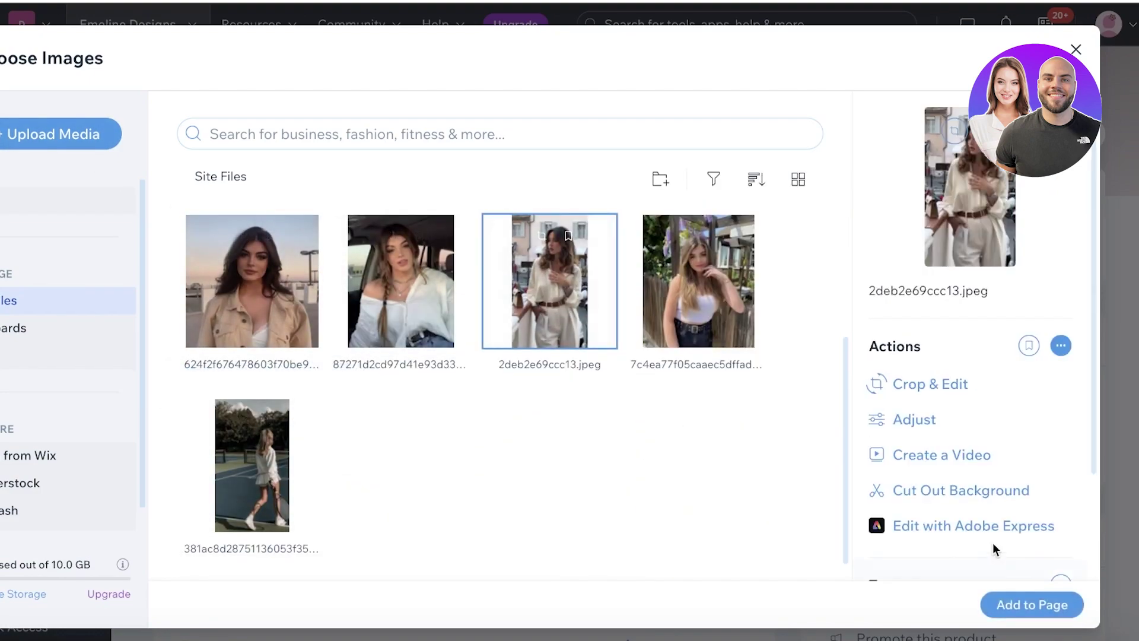
left_click(1026, 593)
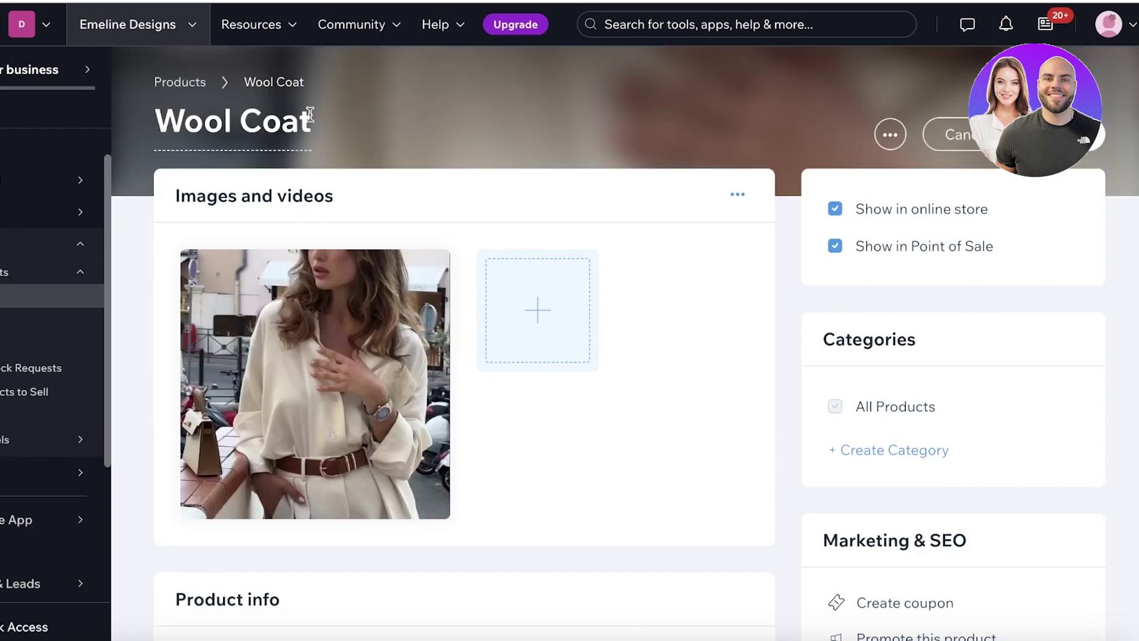
left_click(310, 114)
type("Silk Shiort")
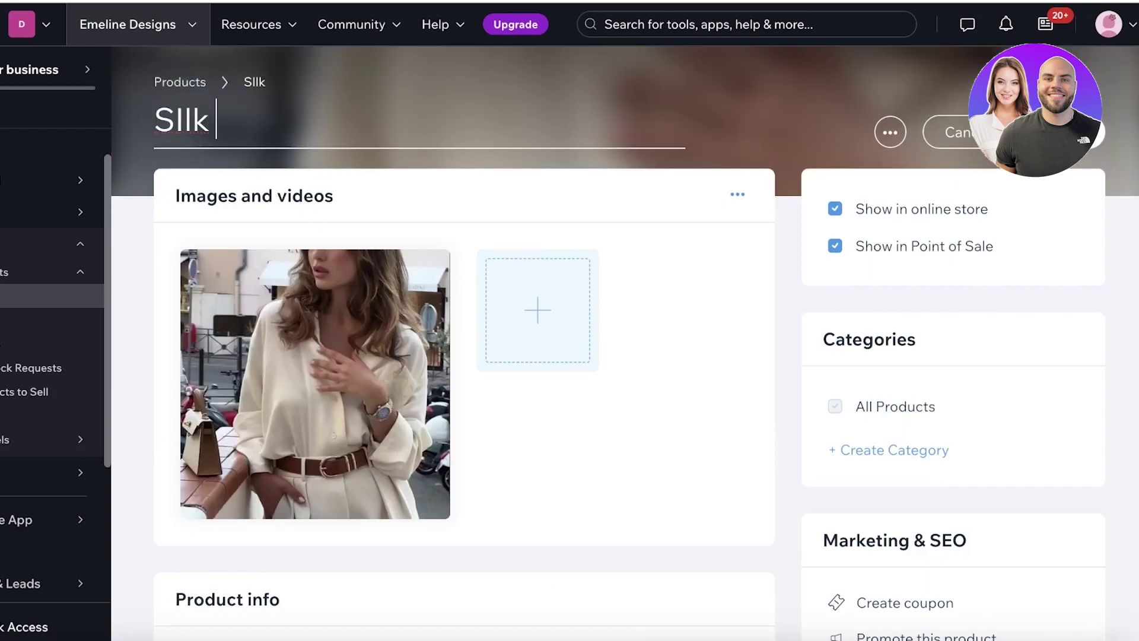
key("BackSpace")
key("BackSpace")
key("BackSpace")
type("rt")
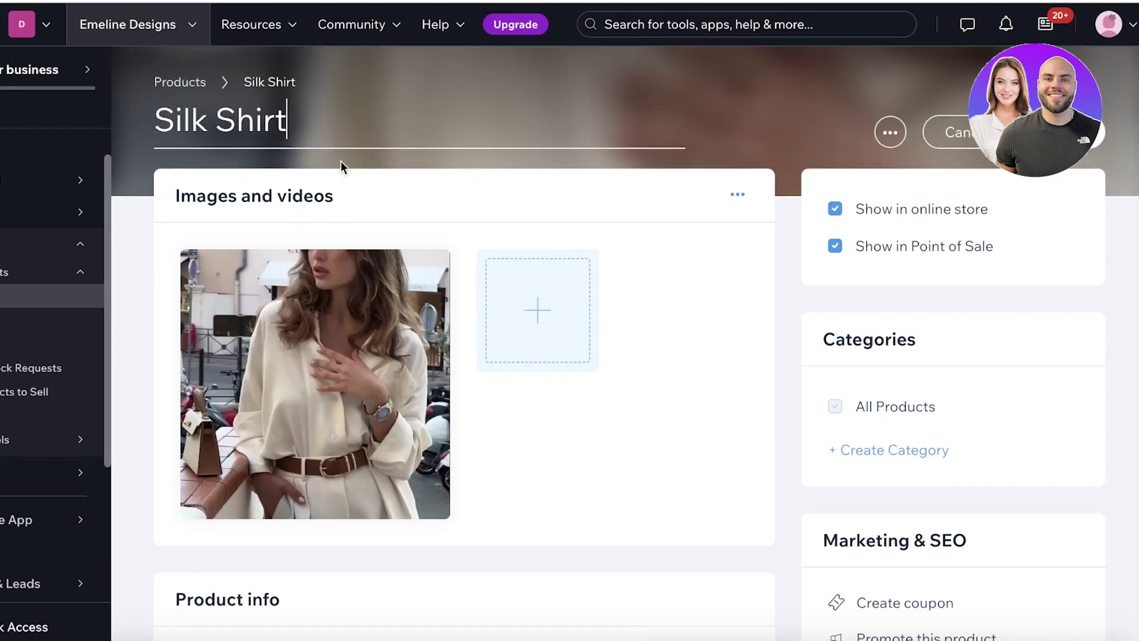
scroll(341, 161, "down", 4)
scroll(301, 496, "down", 4)
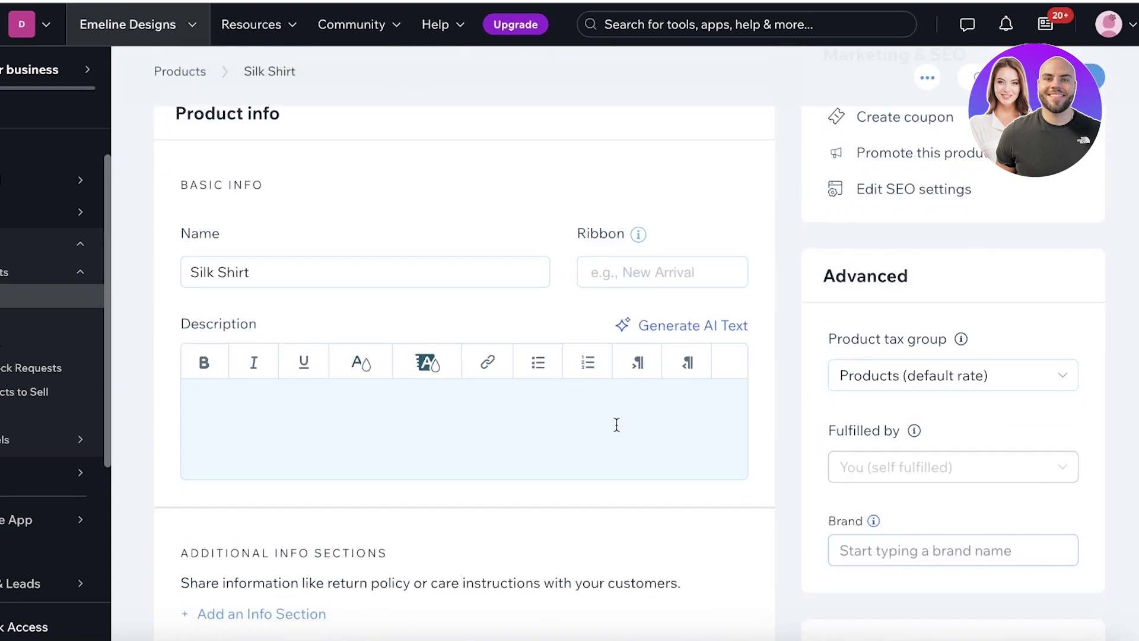
left_click(494, 442)
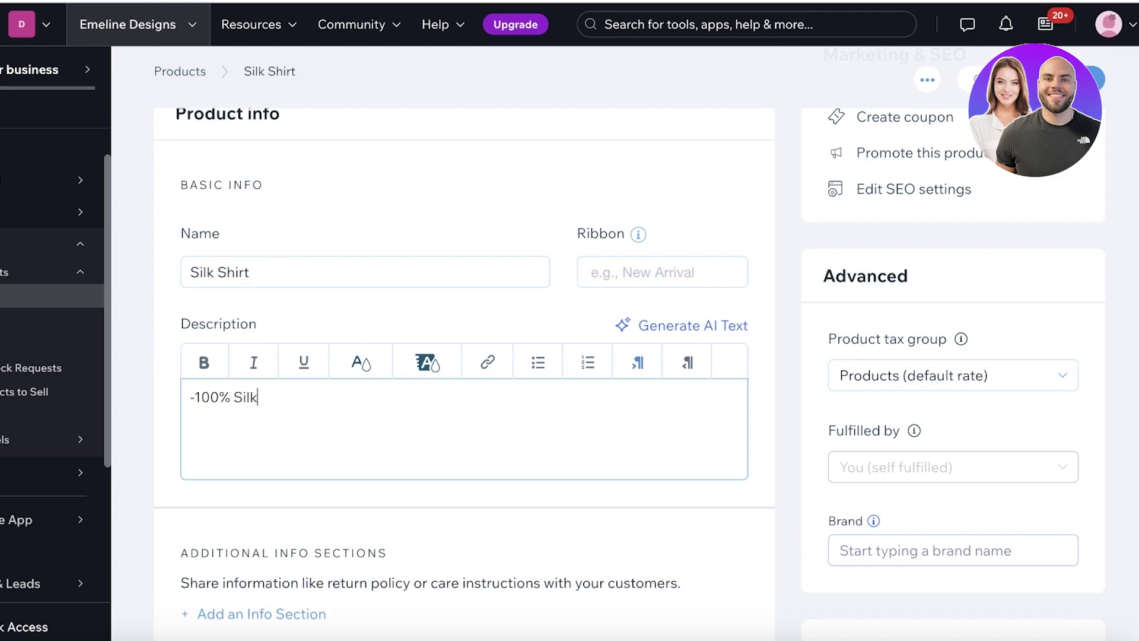
scroll(511, 422, "down", 5)
scroll(318, 219, "up", 2)
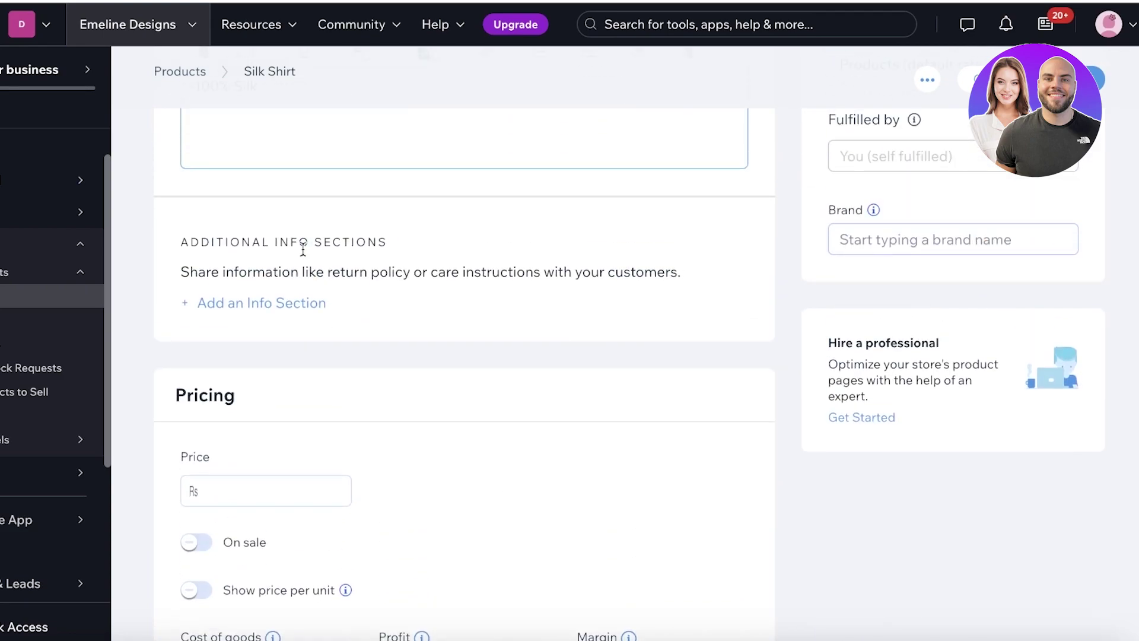
left_click(262, 308)
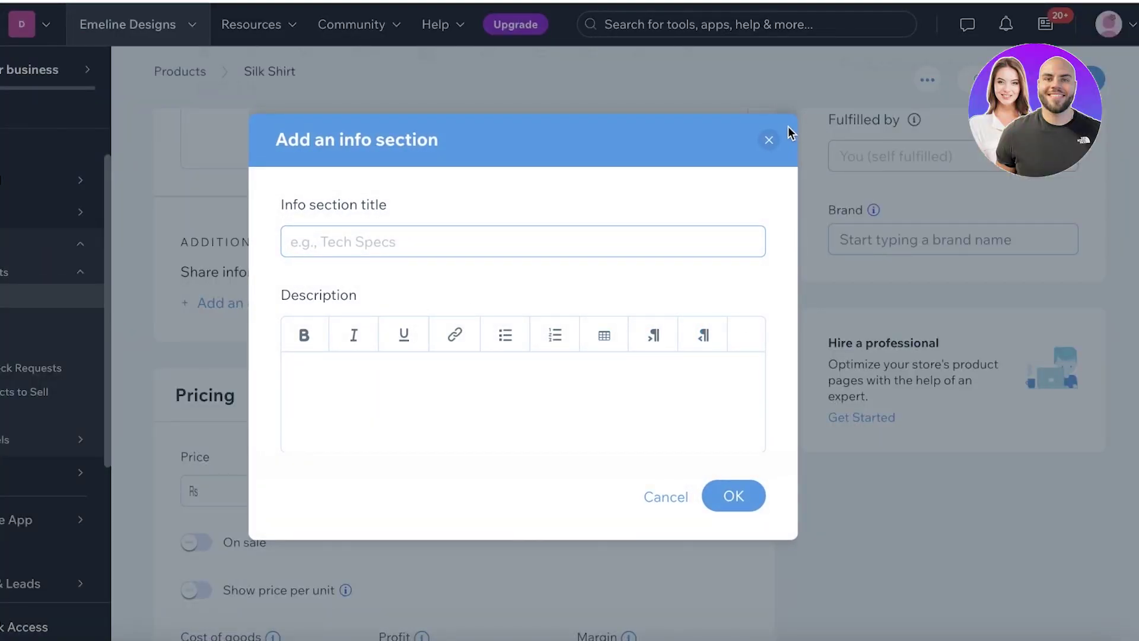
left_click(769, 140)
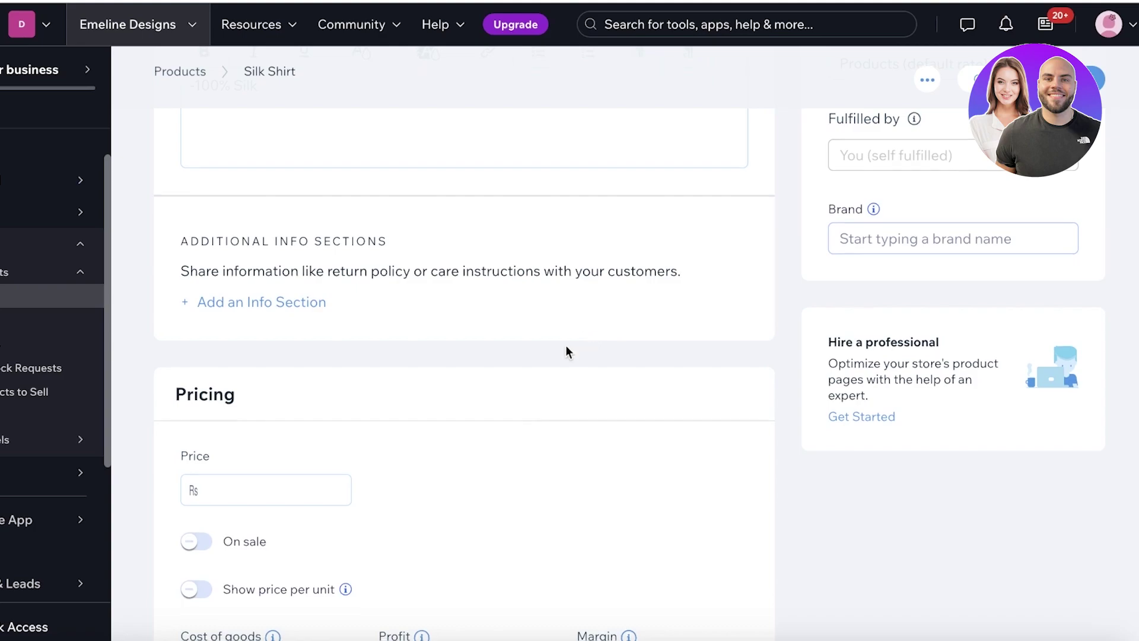
Enter 2332 as the Silk Shirt's price.
scroll(567, 351, "down", 3)
left_click(317, 295)
type("2332")
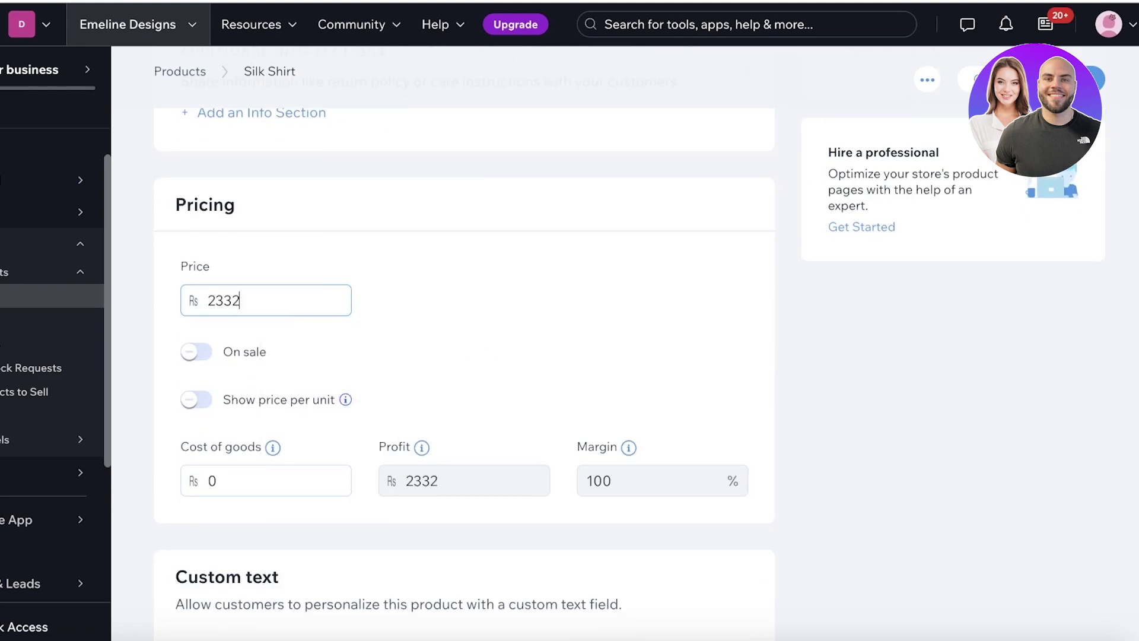
left_click(525, 316)
Put the Silk Shirt on sale with a 30% discount, giving a 1632.4 sale price.
left_click(193, 353)
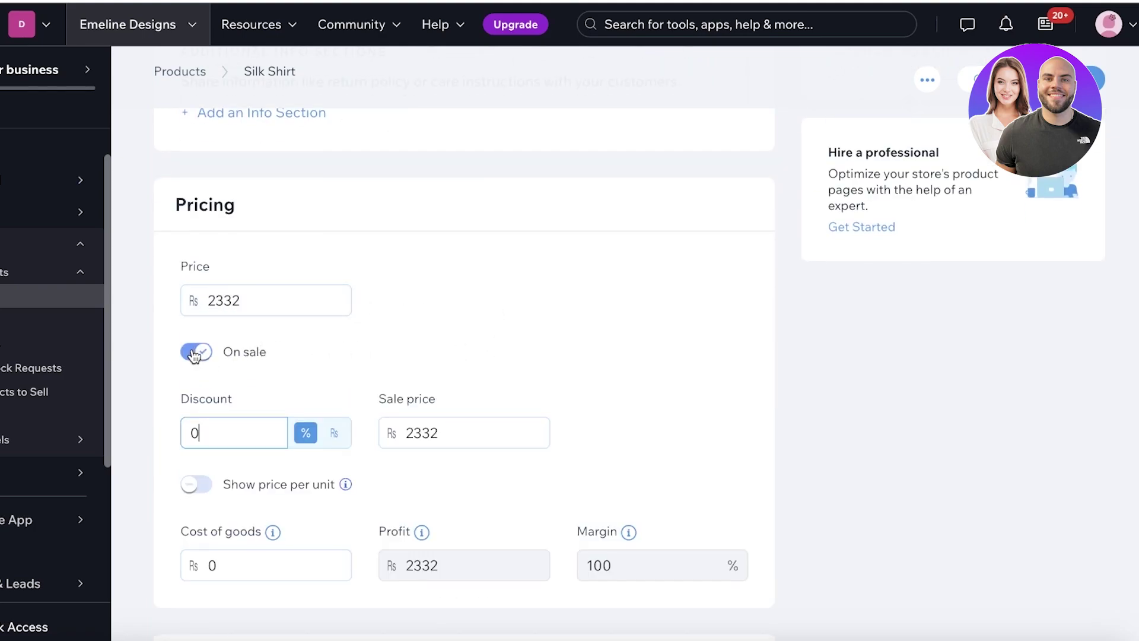
left_click(475, 433)
left_click(272, 435)
type("30")
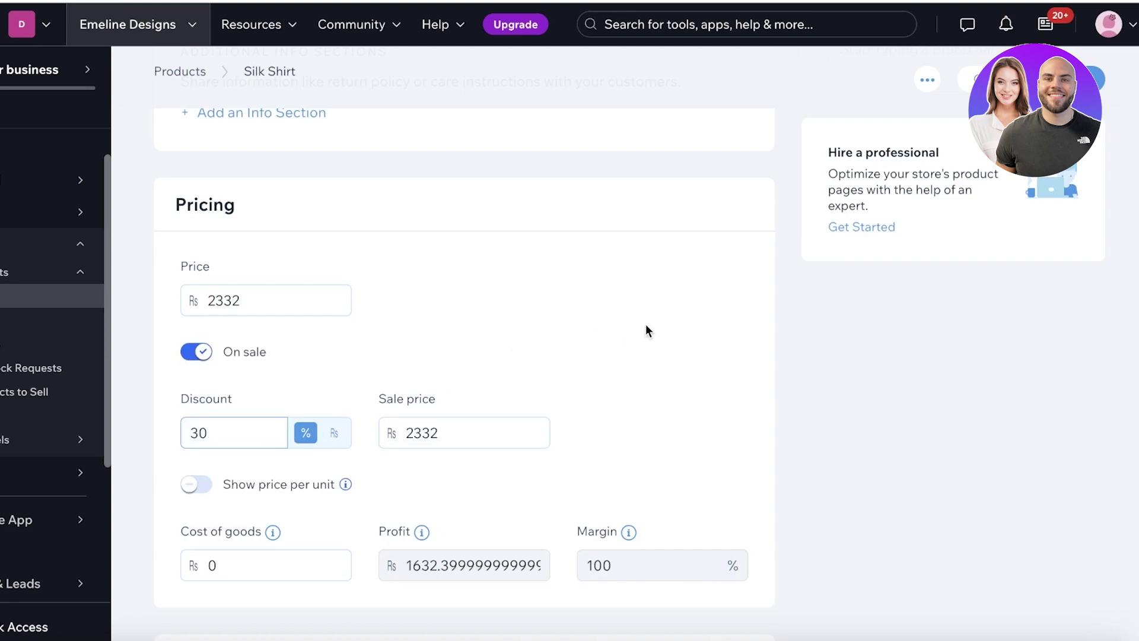
left_click(647, 331)
scroll(355, 474, "down", 1)
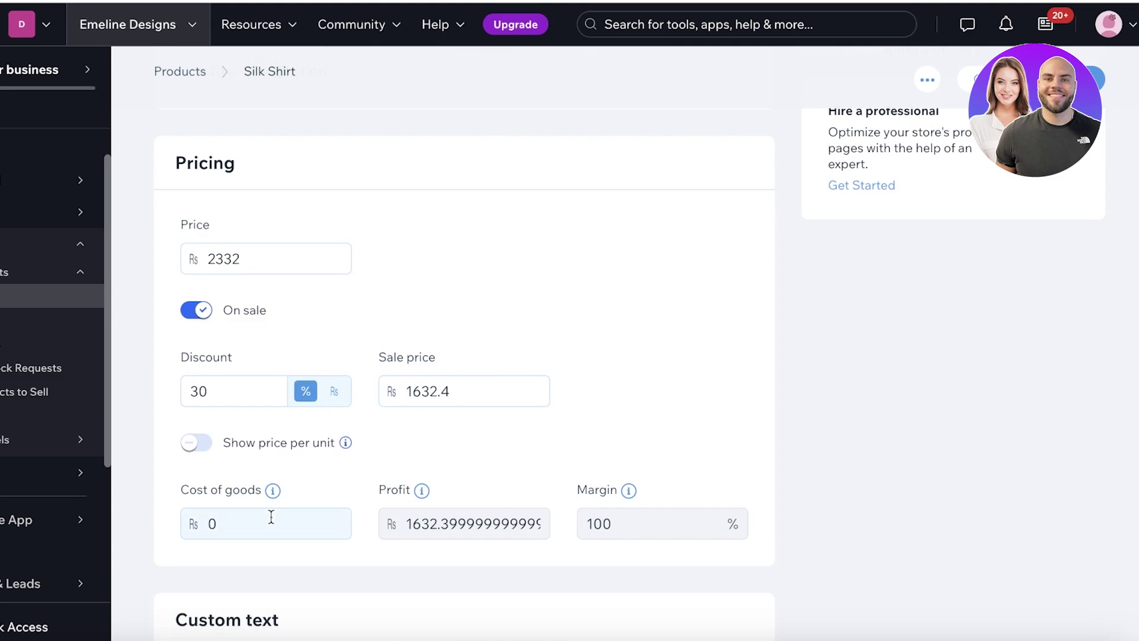
left_click(271, 517)
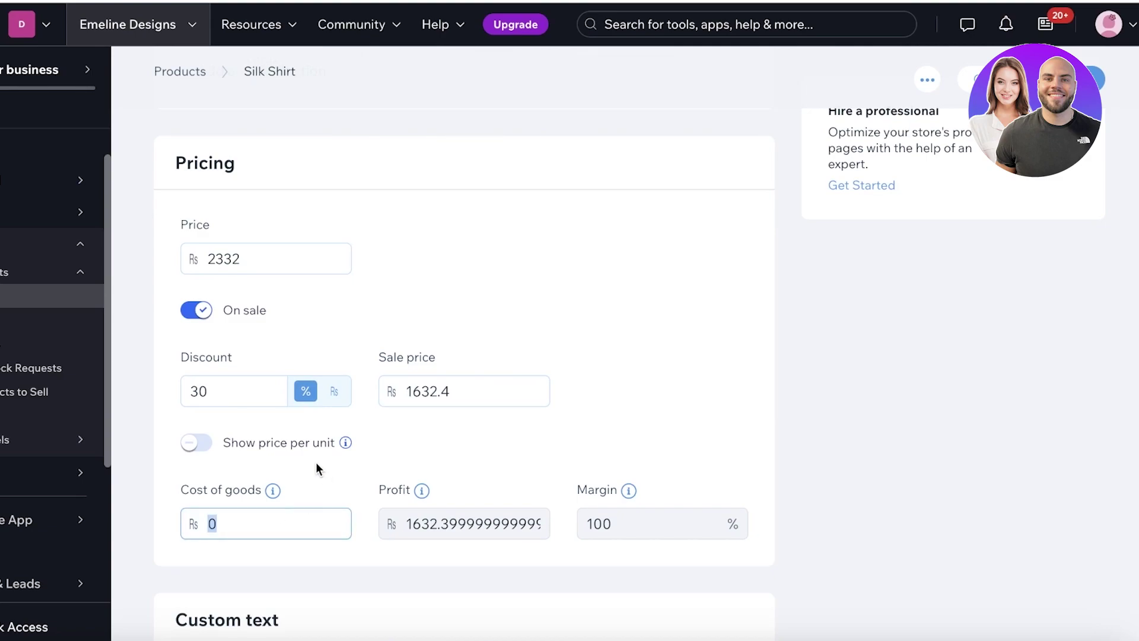
scroll(320, 462, "down", 5)
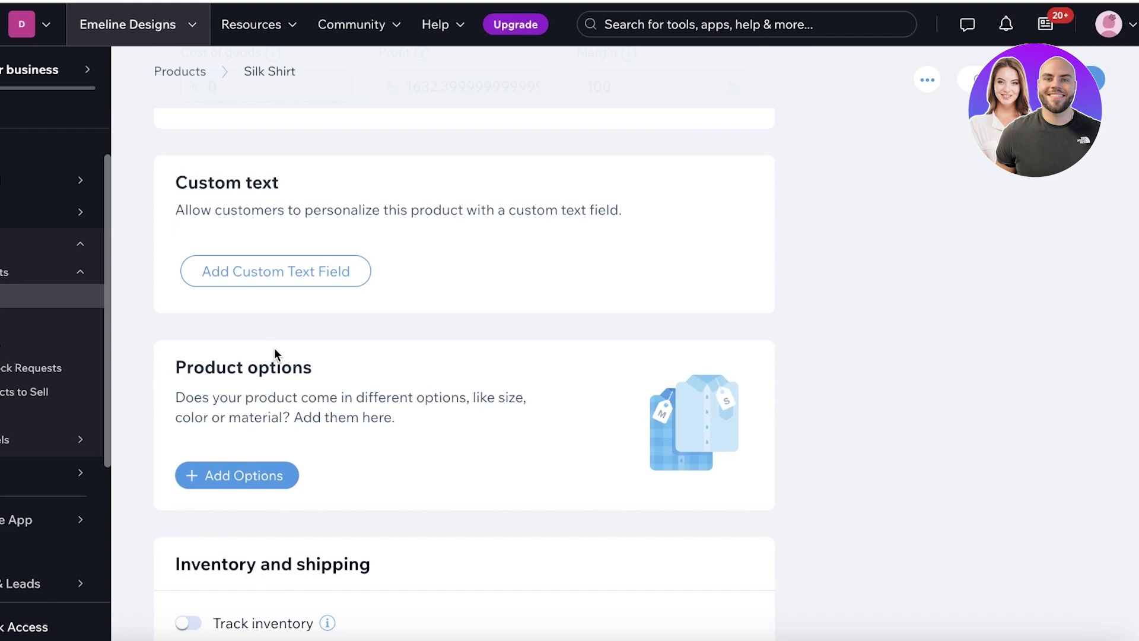
Add a Sizes option with the choices Small, Medium and Large.
scroll(274, 351, "down", 3)
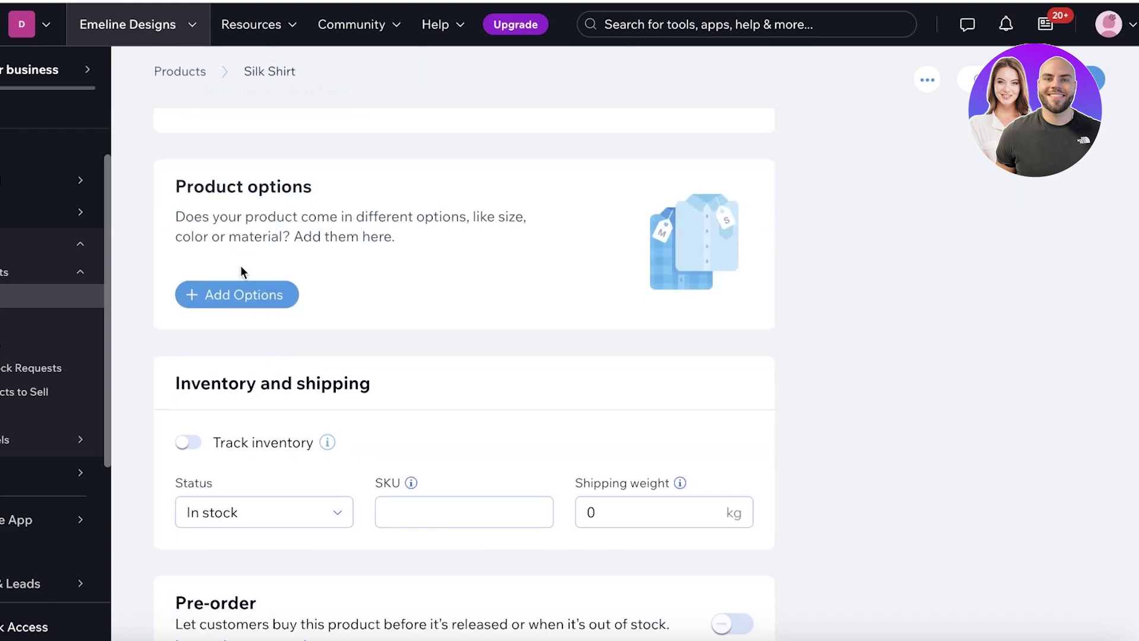
left_click(242, 290)
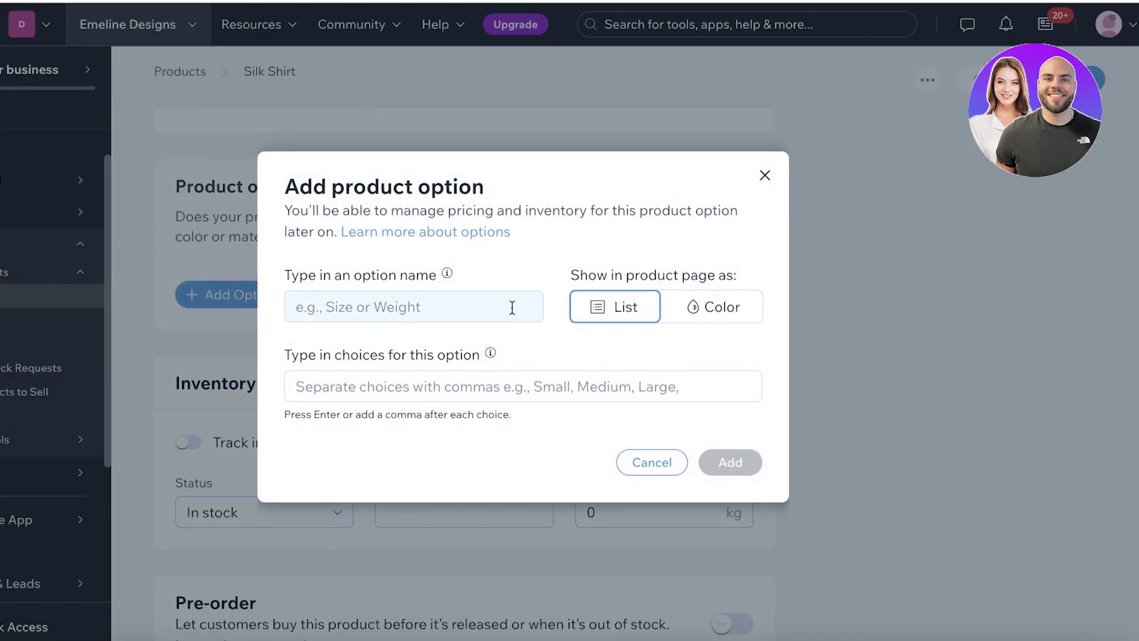
left_click(511, 307)
type("S")
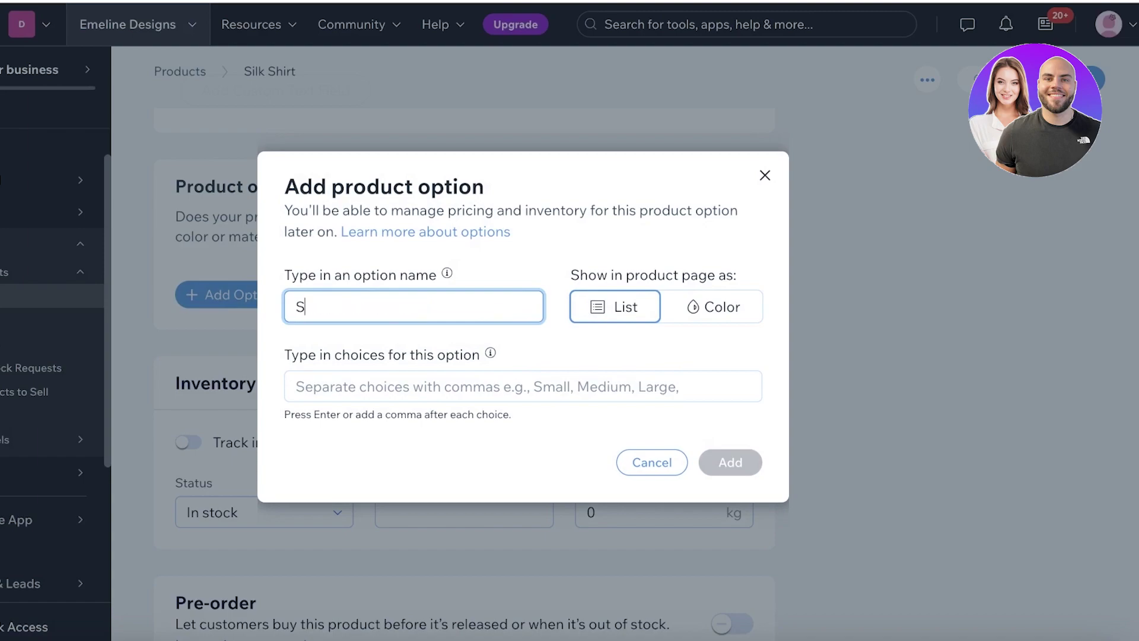
type("izes")
left_click(451, 387)
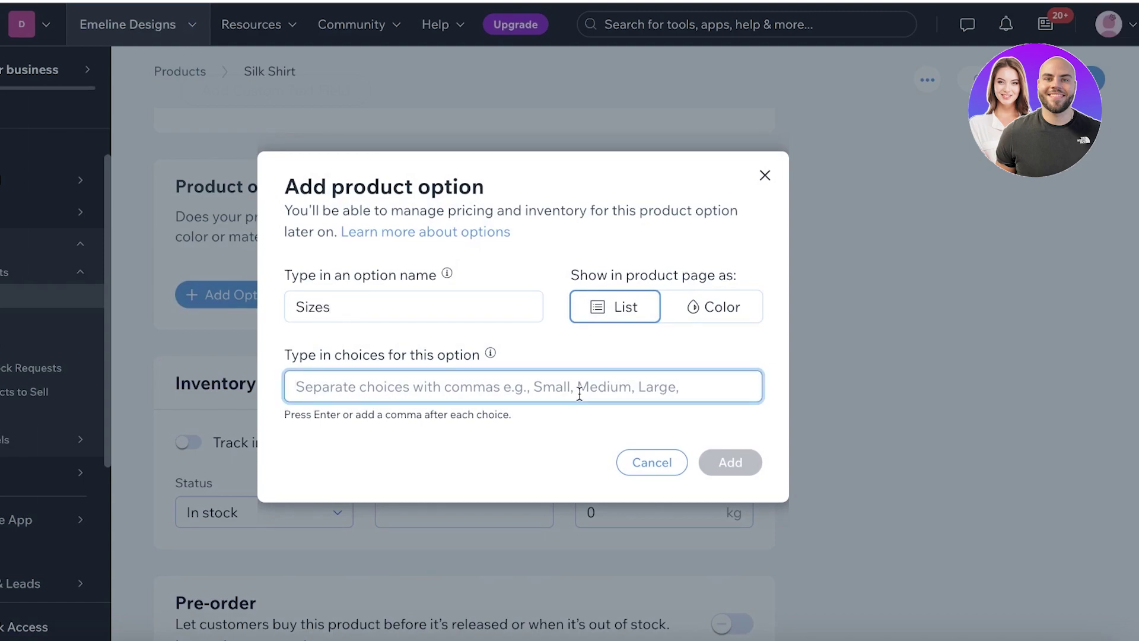
type("Small")
key("Return")
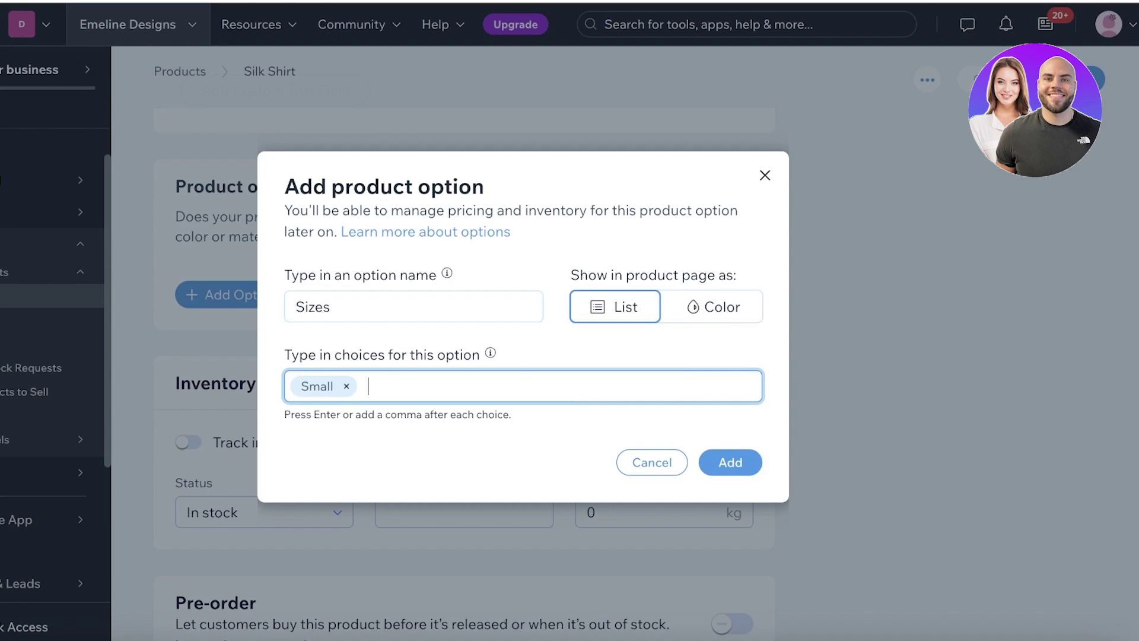
type("Mediuj")
key("BackSpace")
type("m")
key("Return")
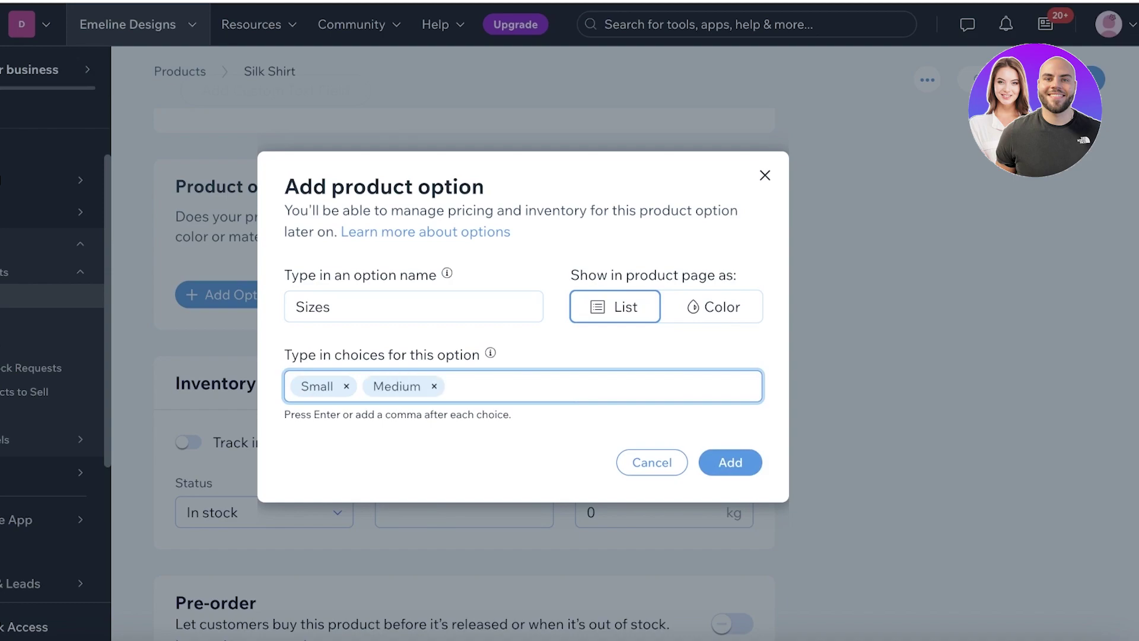
type("Large")
key("Return")
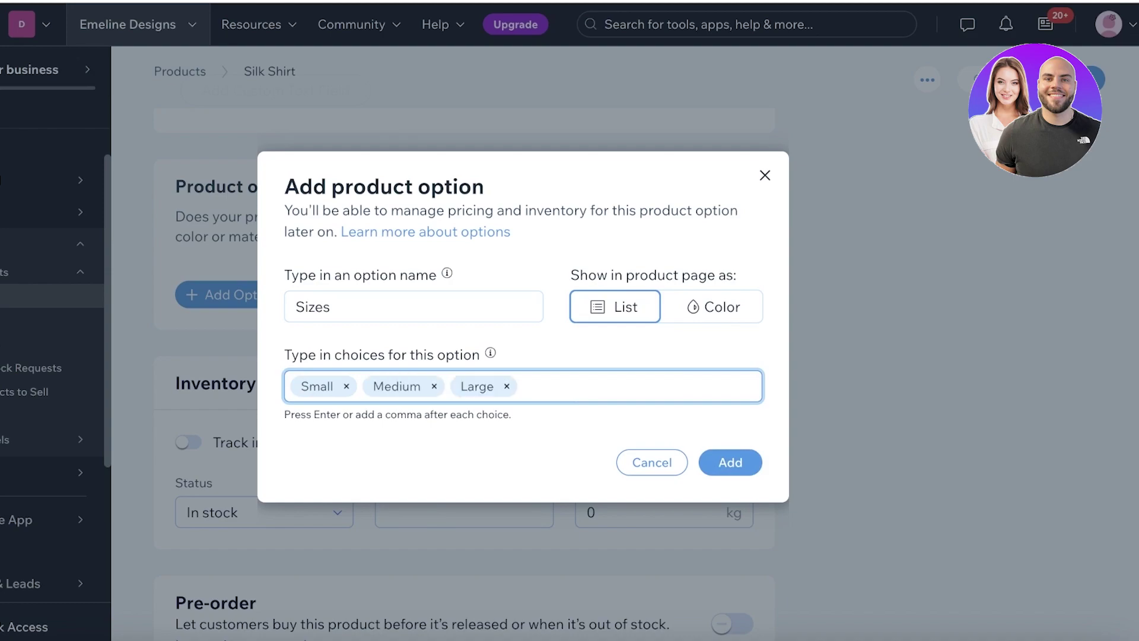
left_click(743, 458)
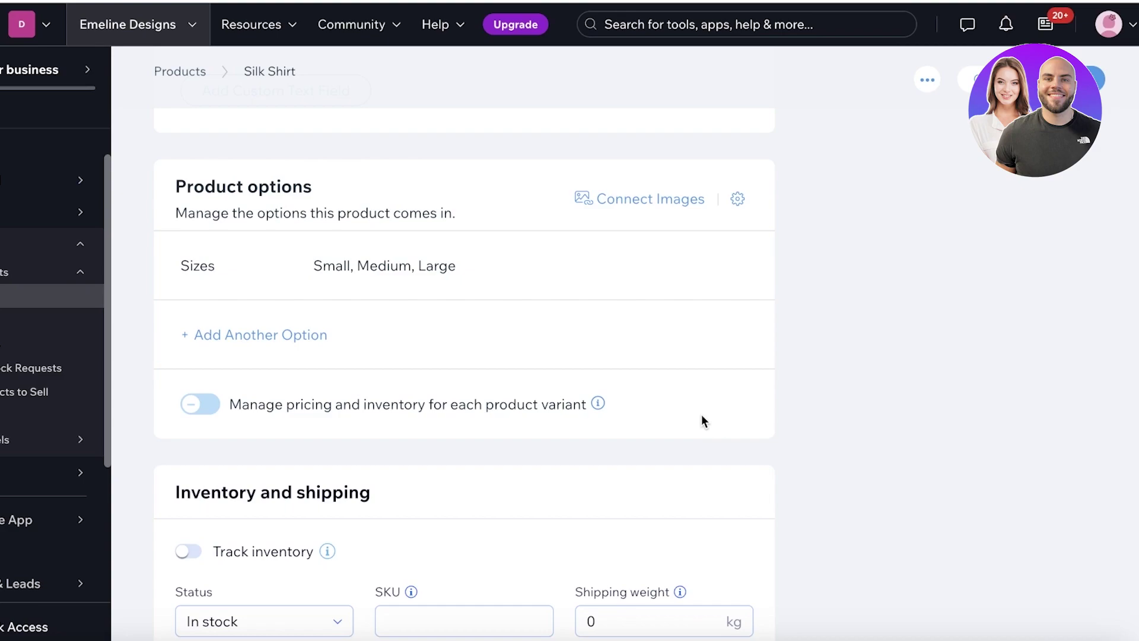
Turn on inventory tracking, set the stock quantity, and save the Silk Shirt product.
scroll(527, 374, "down", 6)
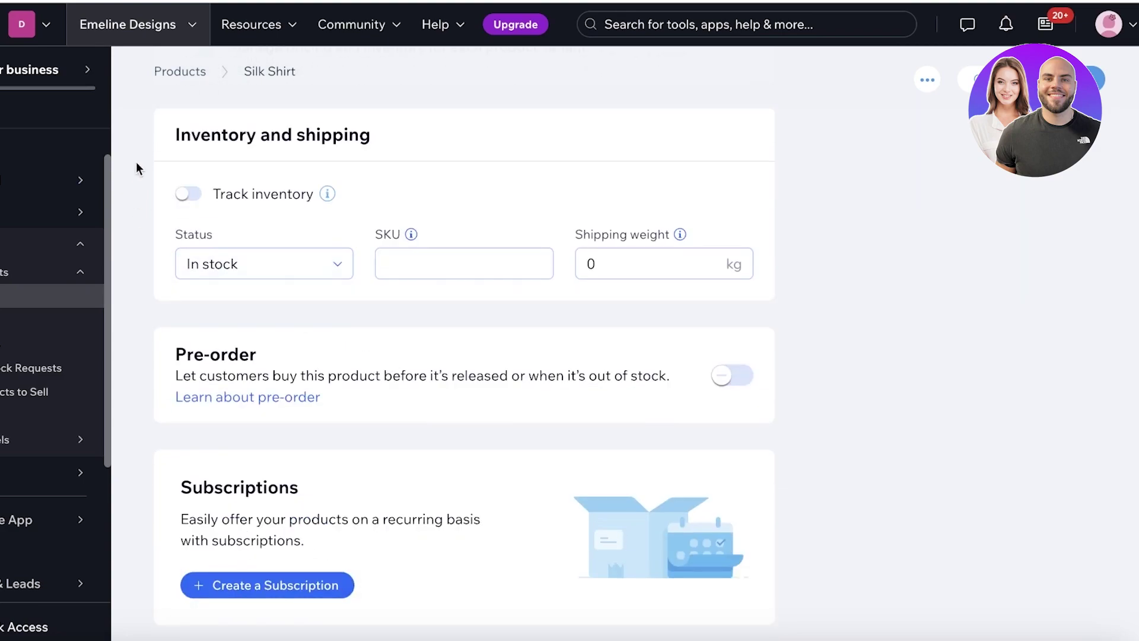
left_click(201, 197)
left_click(257, 270)
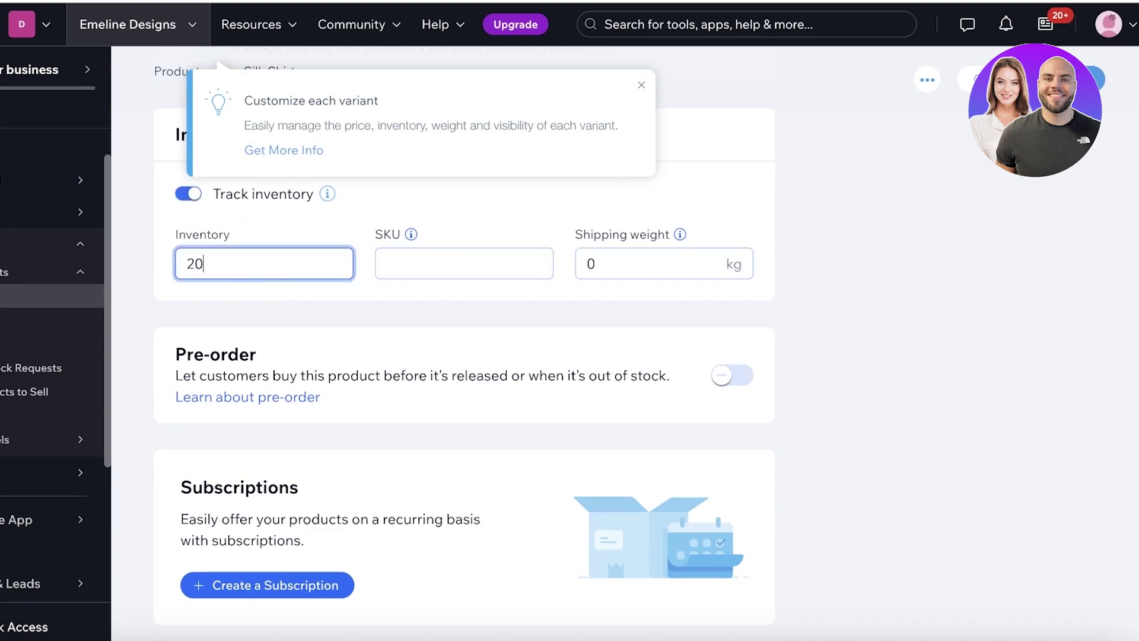
scroll(694, 280, "down", 2)
scroll(694, 280, "up", 10)
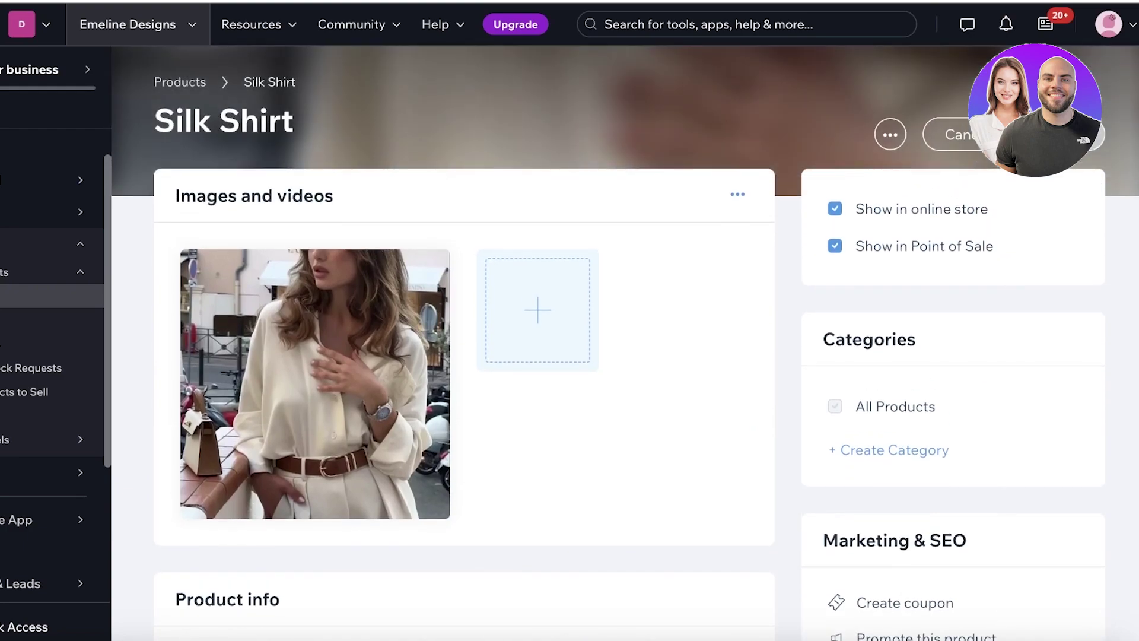
left_click(1062, 134)
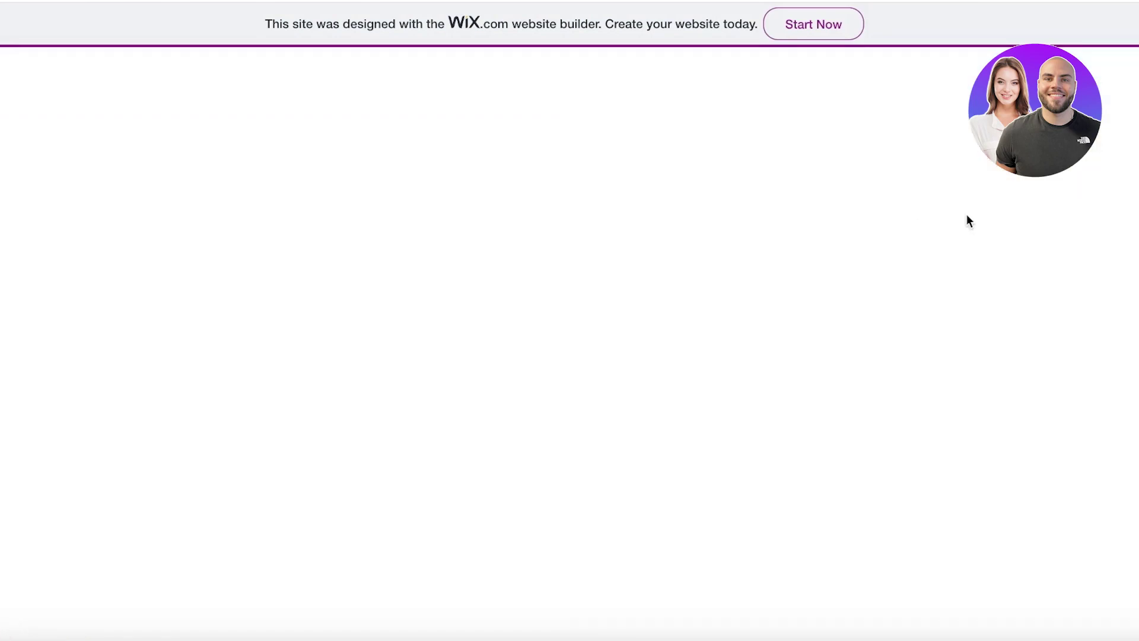
Go through Shop Now to the Silk Shirt product page and check its sale price.
scroll(857, 179, "down", 6)
scroll(857, 179, "down", 3)
scroll(871, 186, "up", 15)
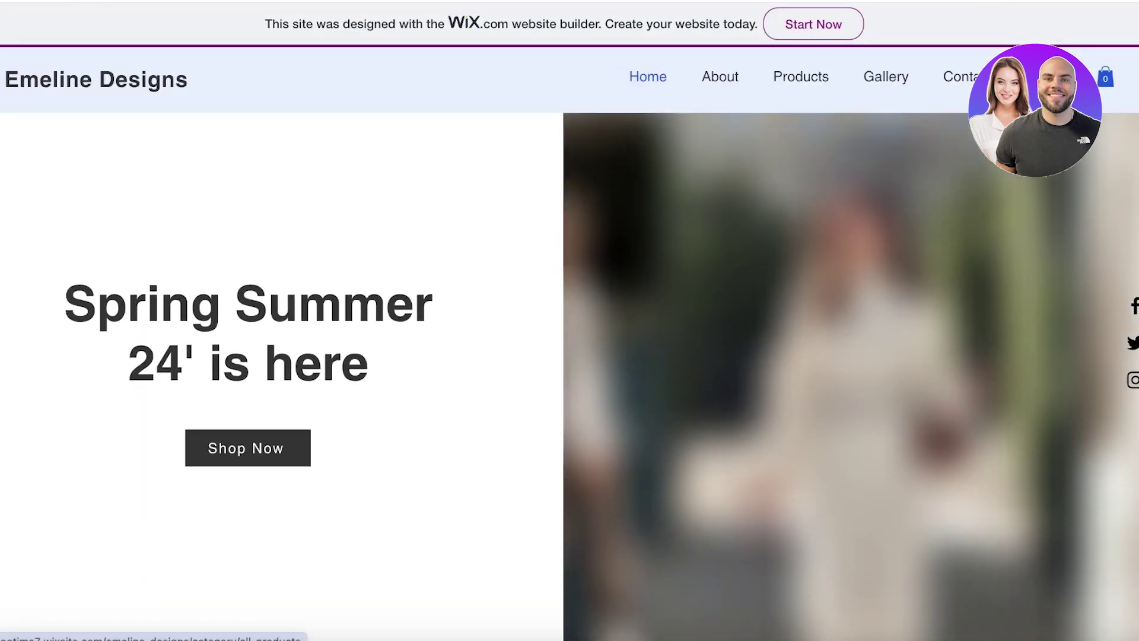
left_click(247, 448)
scroll(874, 232, "down", 5)
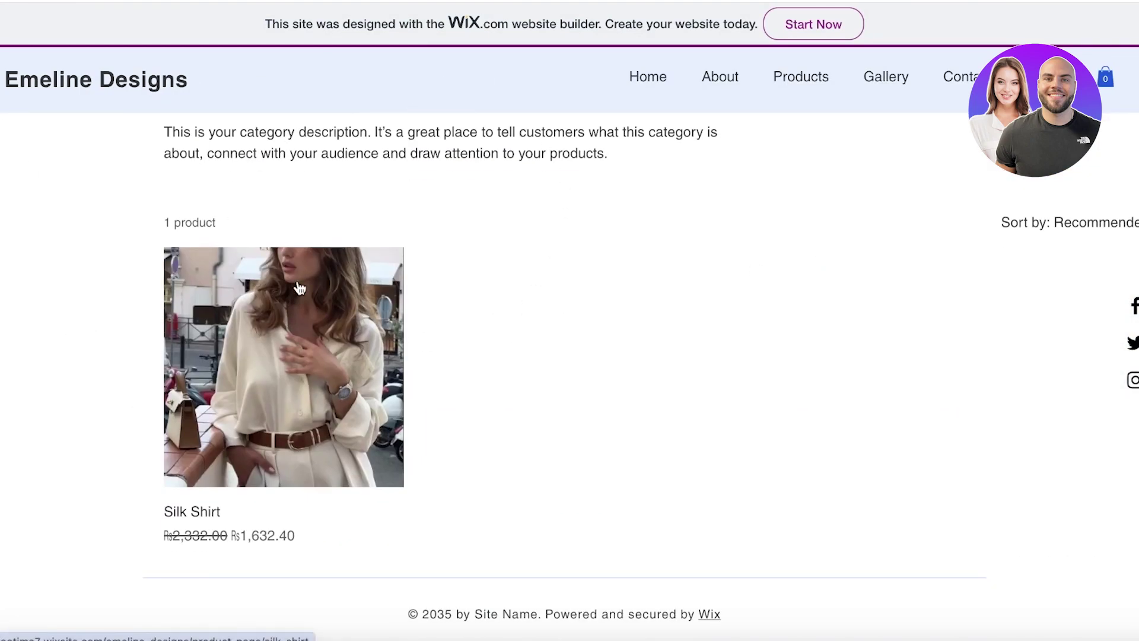
left_click(247, 419)
Select Small from the Silk Shirt's Sizes dropdown.
scroll(799, 214, "down", 6)
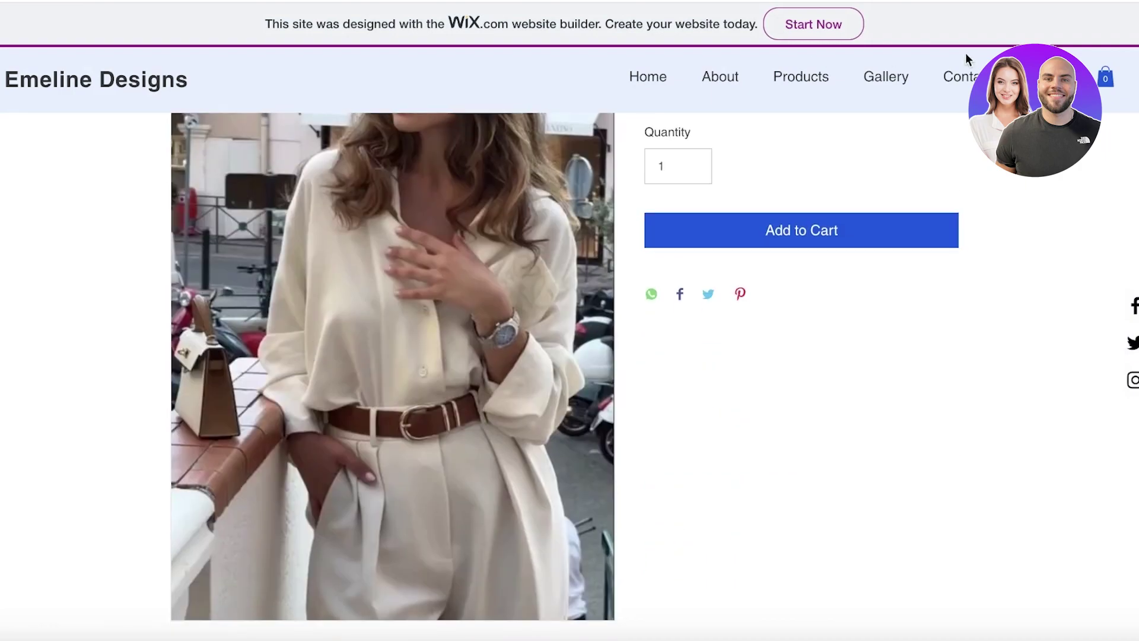
scroll(800, 214, "up", 6)
left_click(745, 373)
left_click(691, 416)
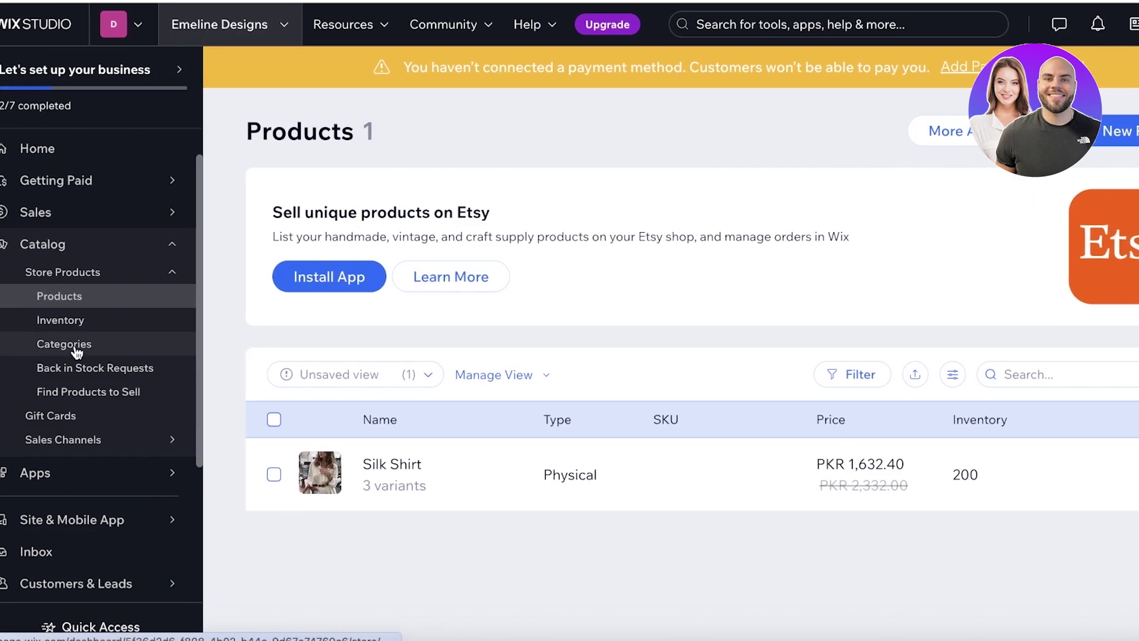
Open Categories in the dashboard, then return to the live site's home page via the Emeline Designs logo.
left_click(76, 350)
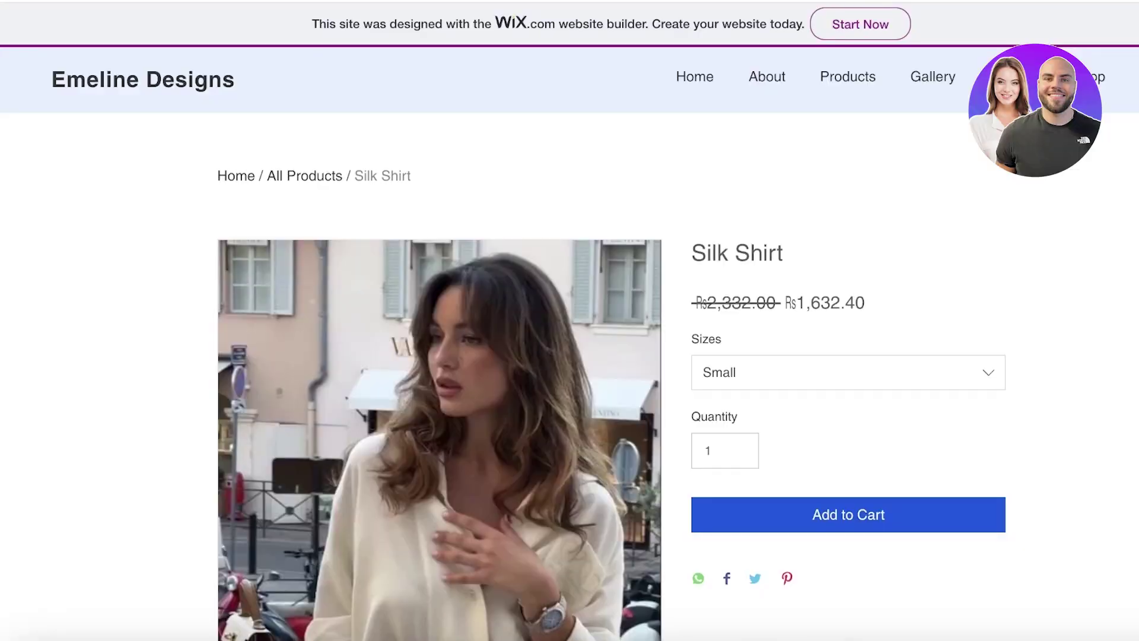
left_click(214, 87)
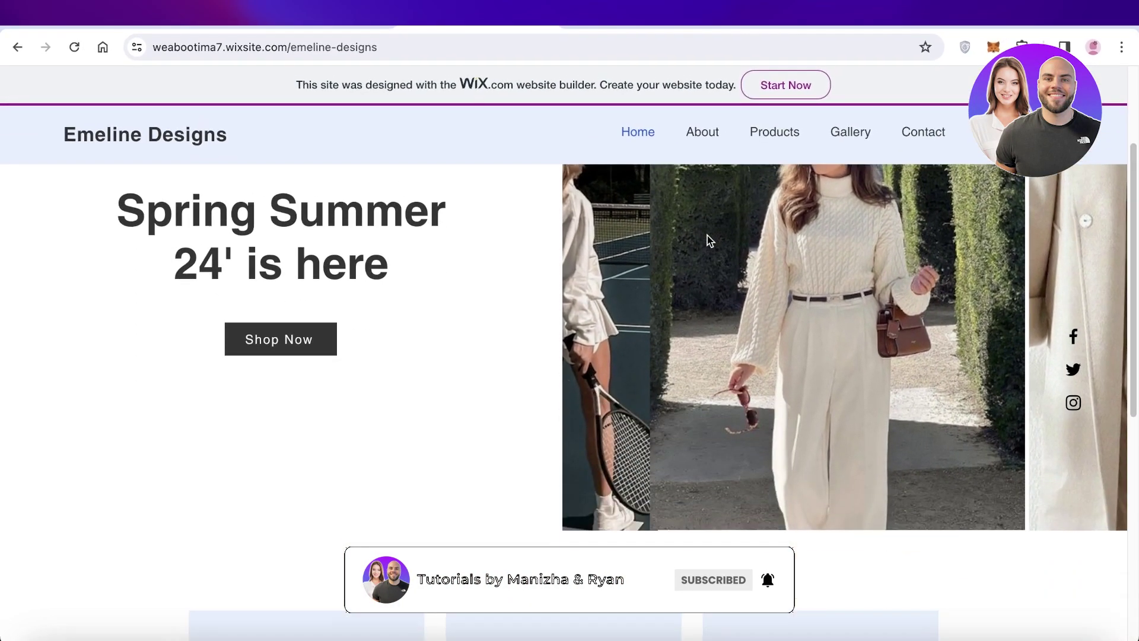